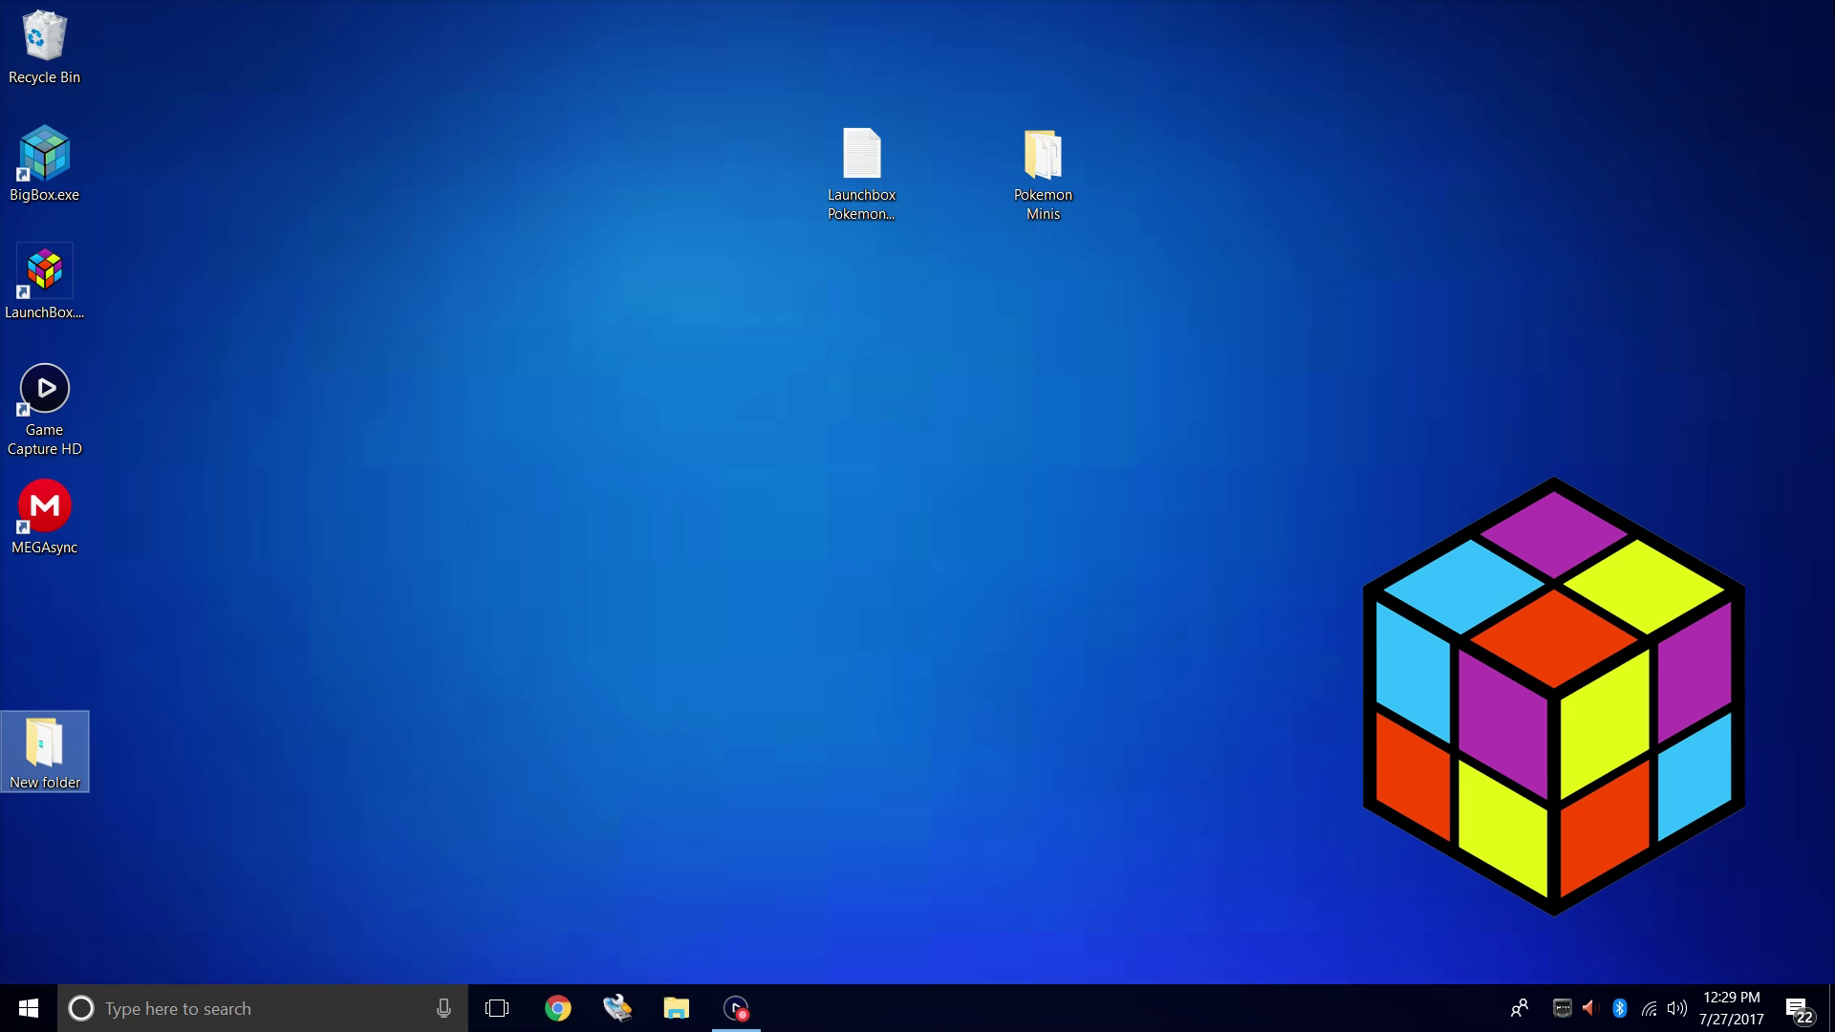
- Review the setup notes in the Launchbox Pokemon Mini text file and the ROM files in the Pokemon Minis folder
double_click(872, 157)
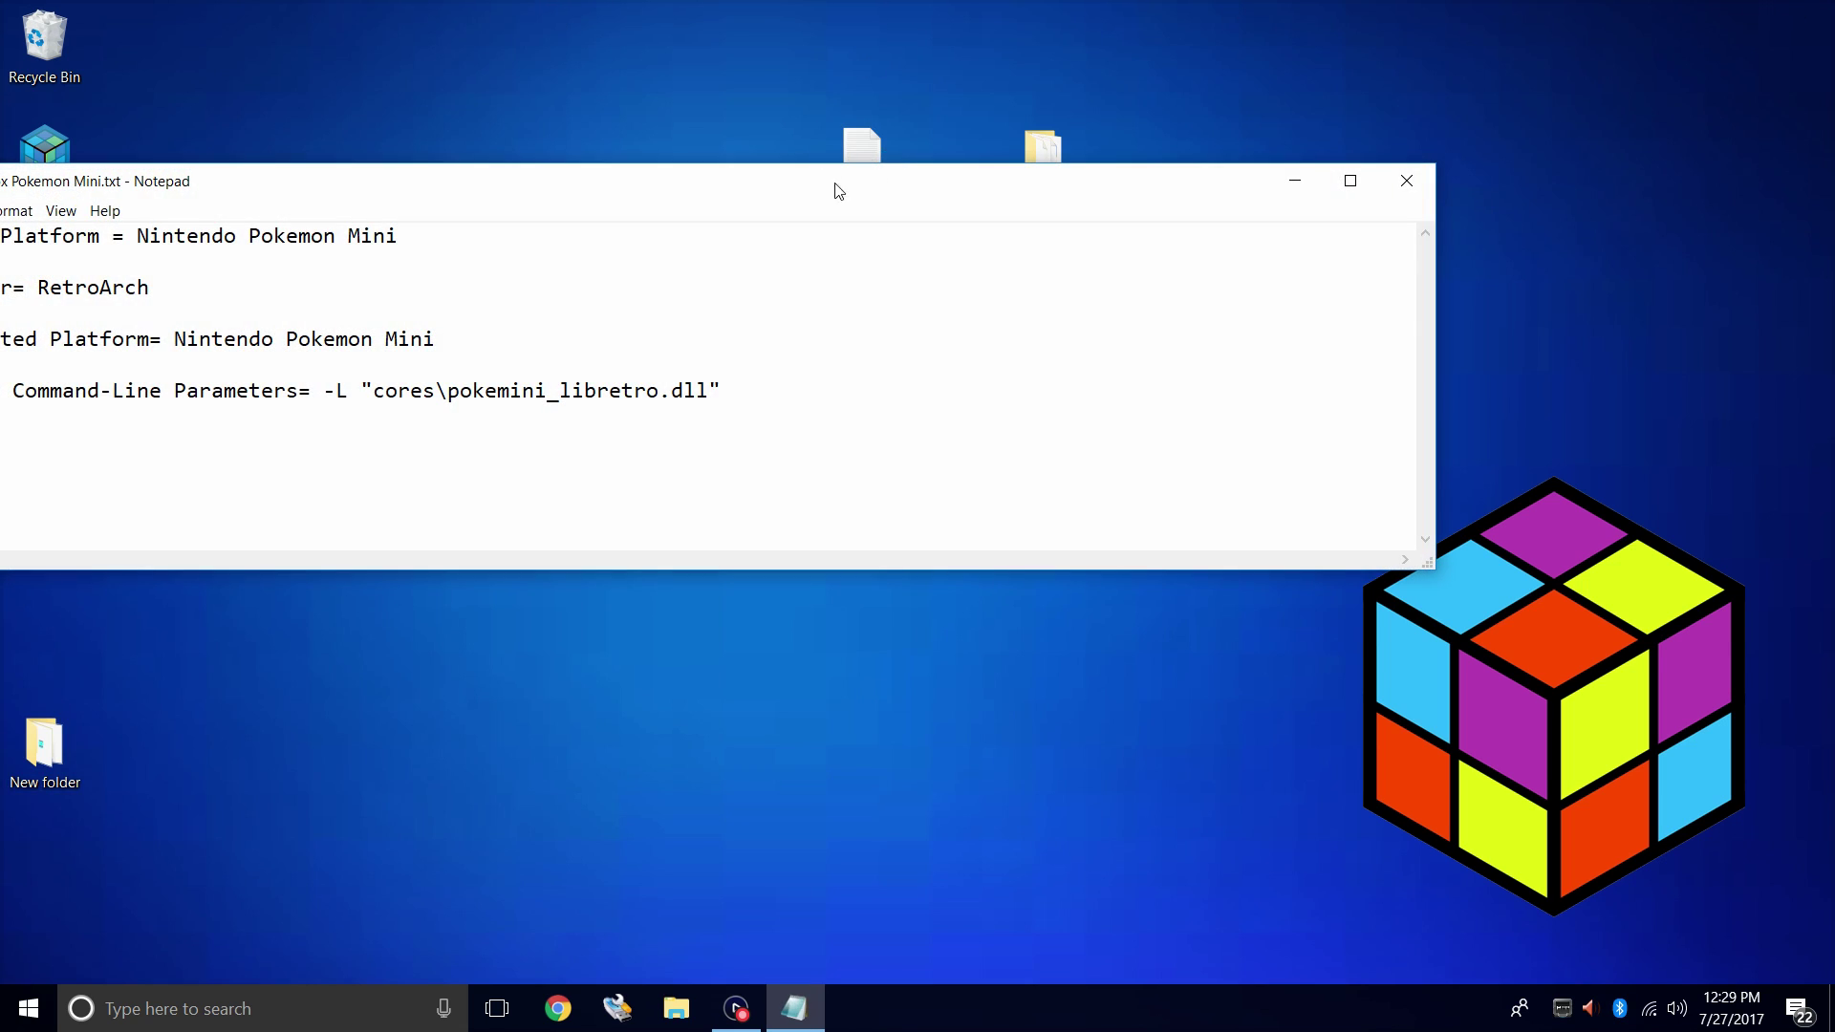
drag(838, 192, 1235, 335)
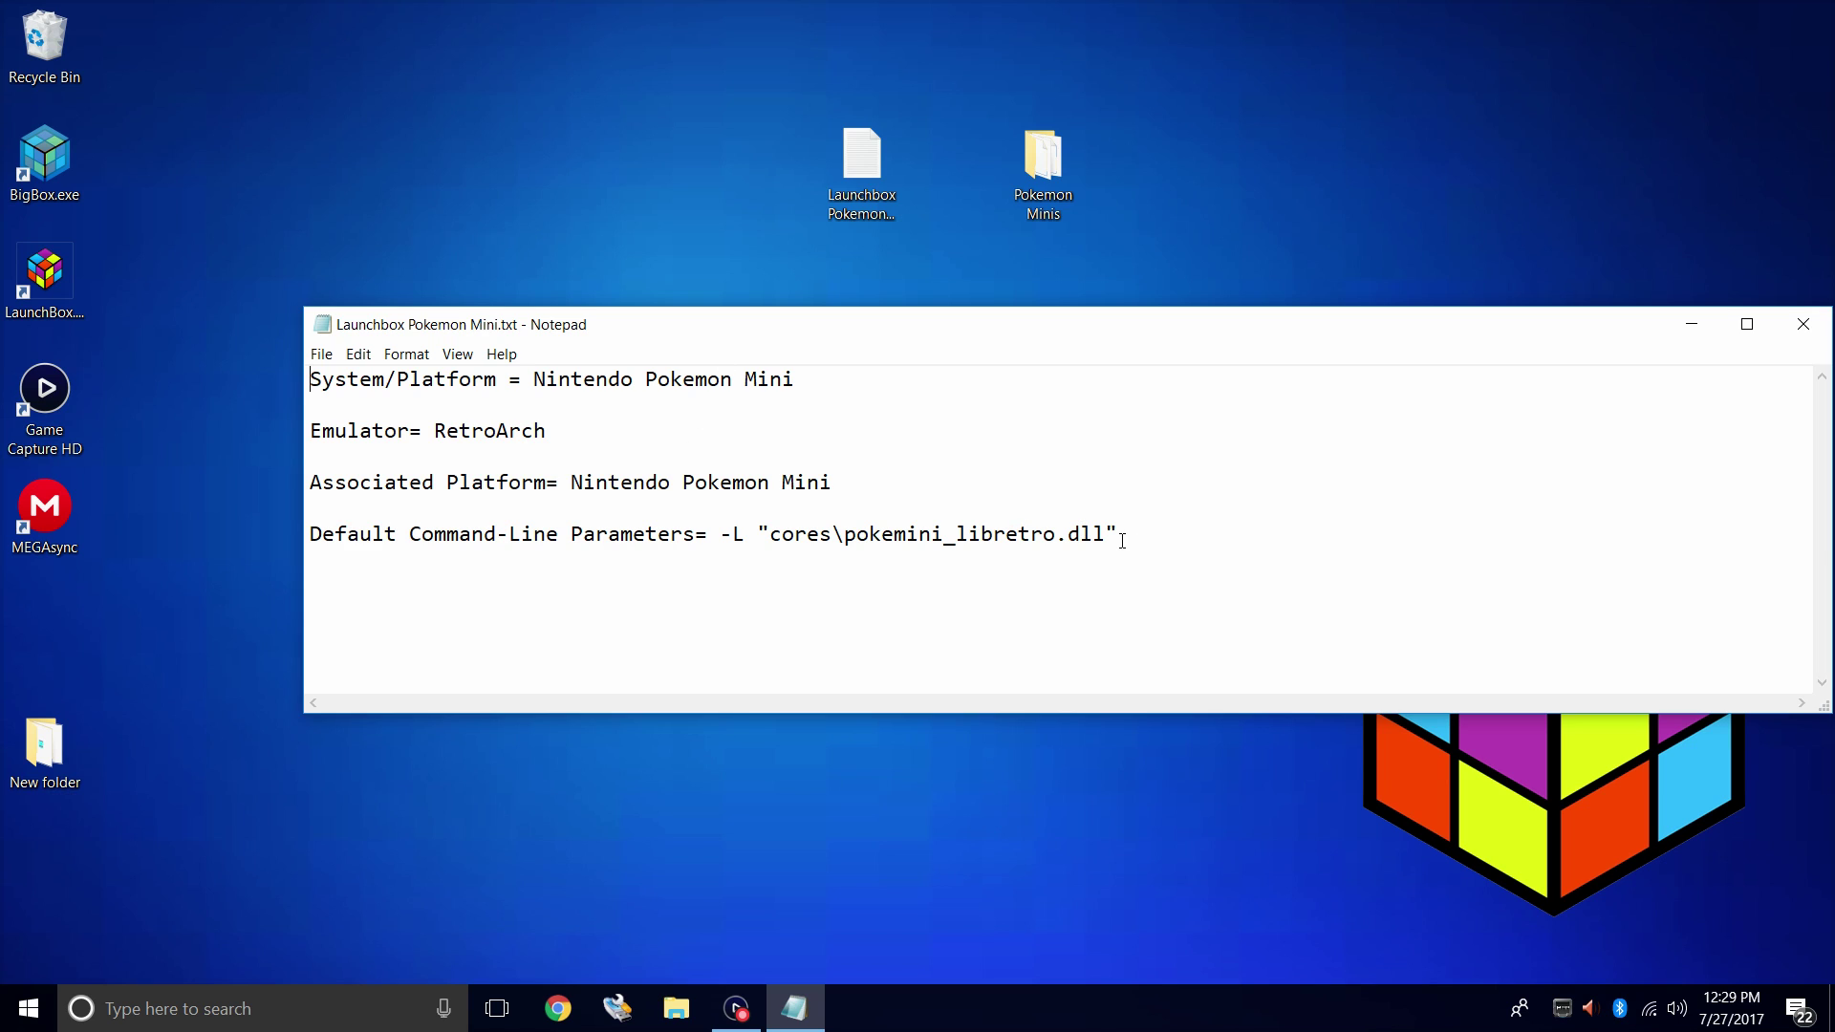
click(1692, 324)
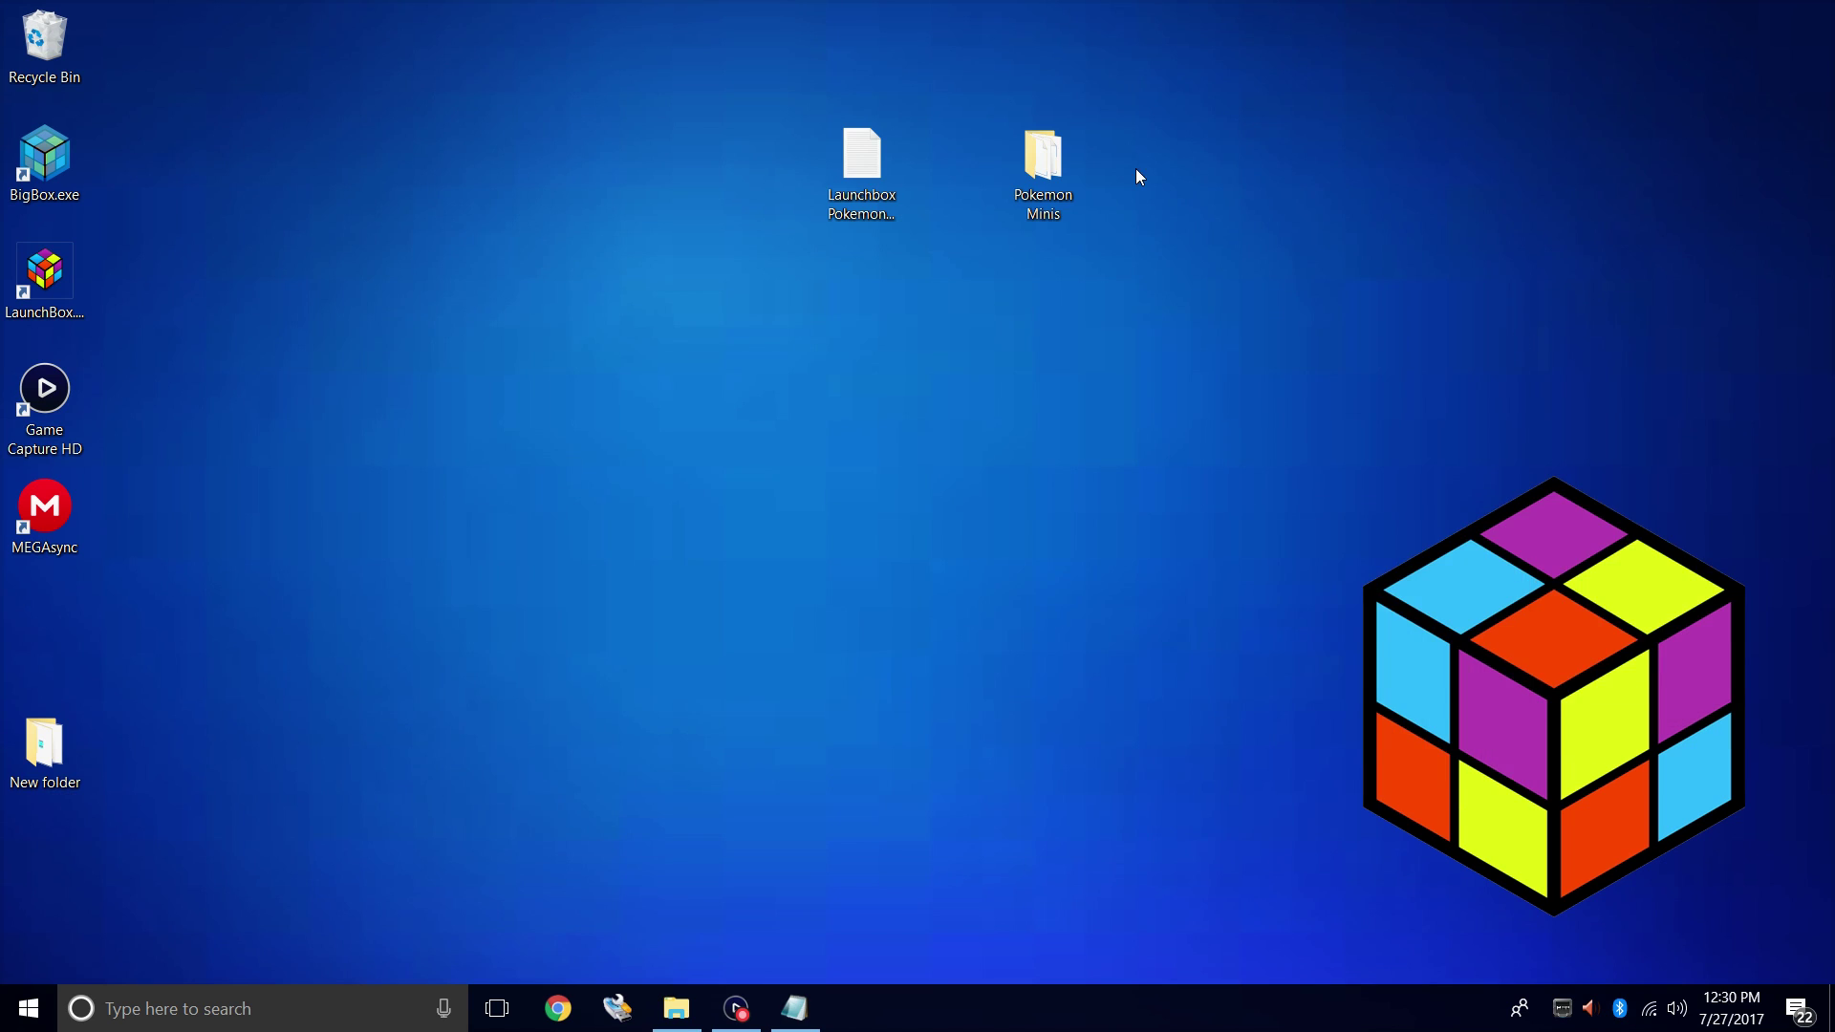
double_click(1053, 176)
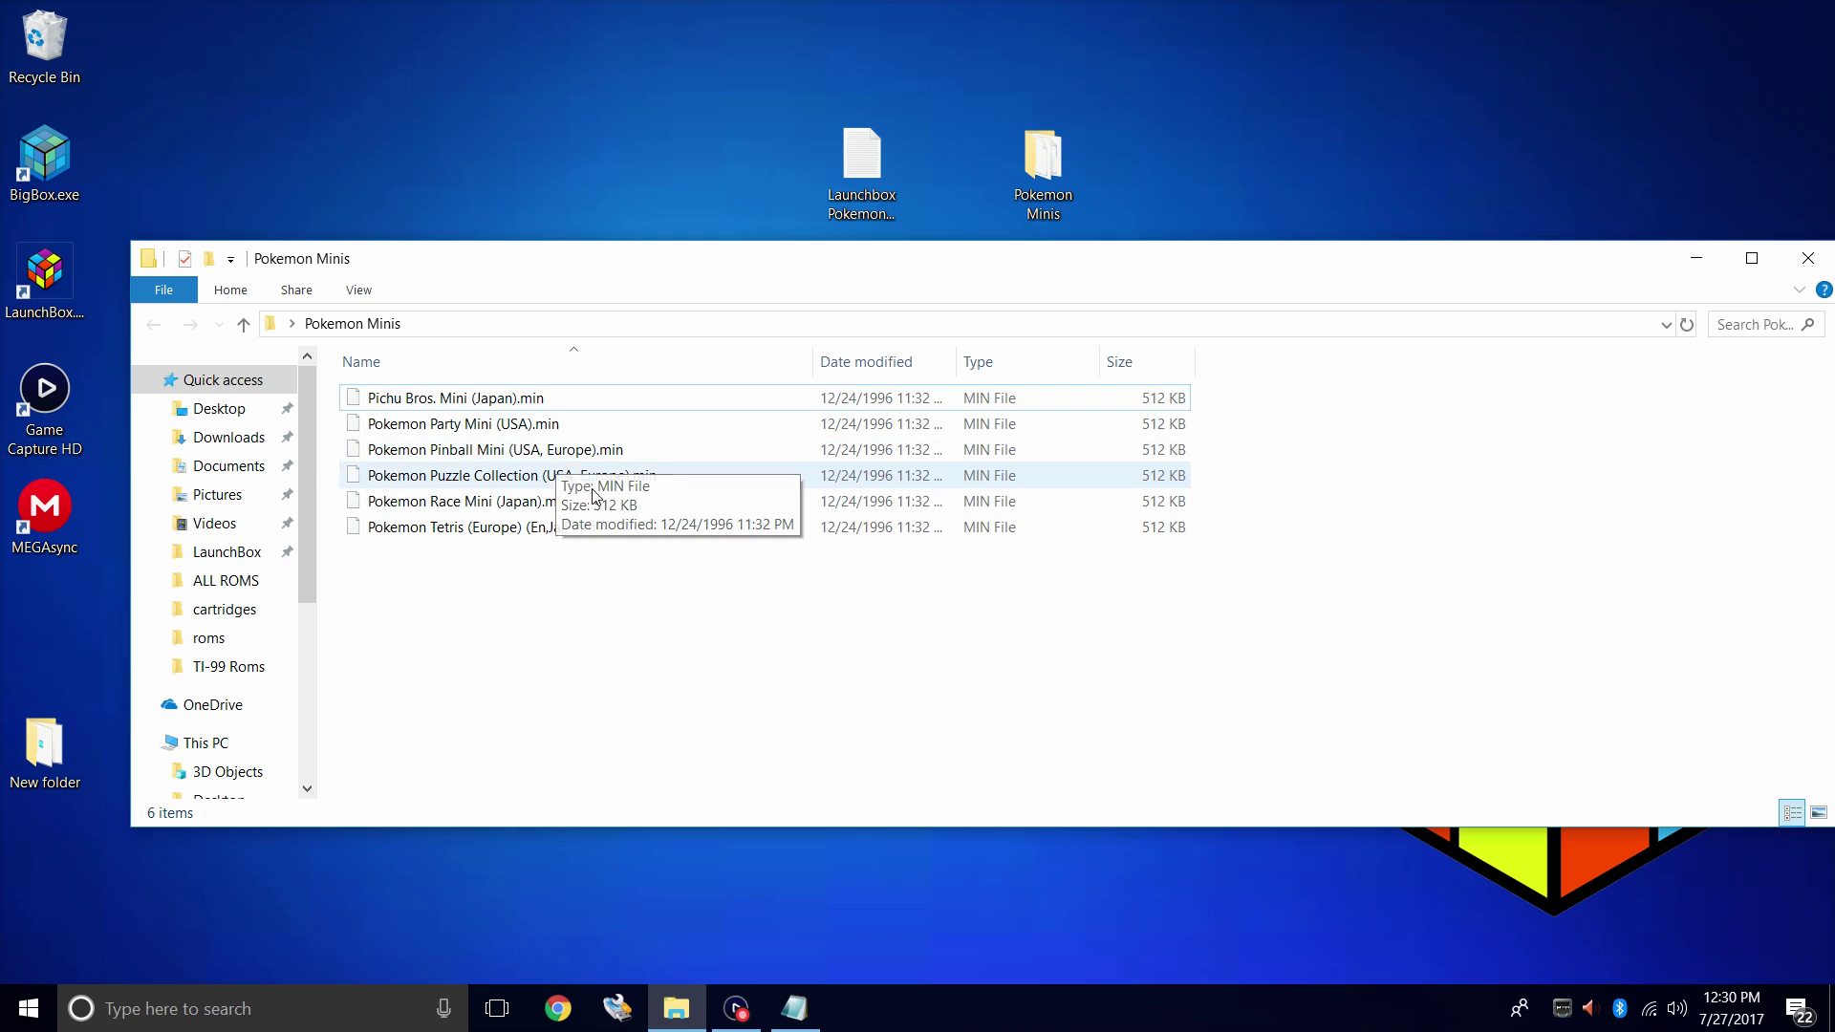
click(1696, 258)
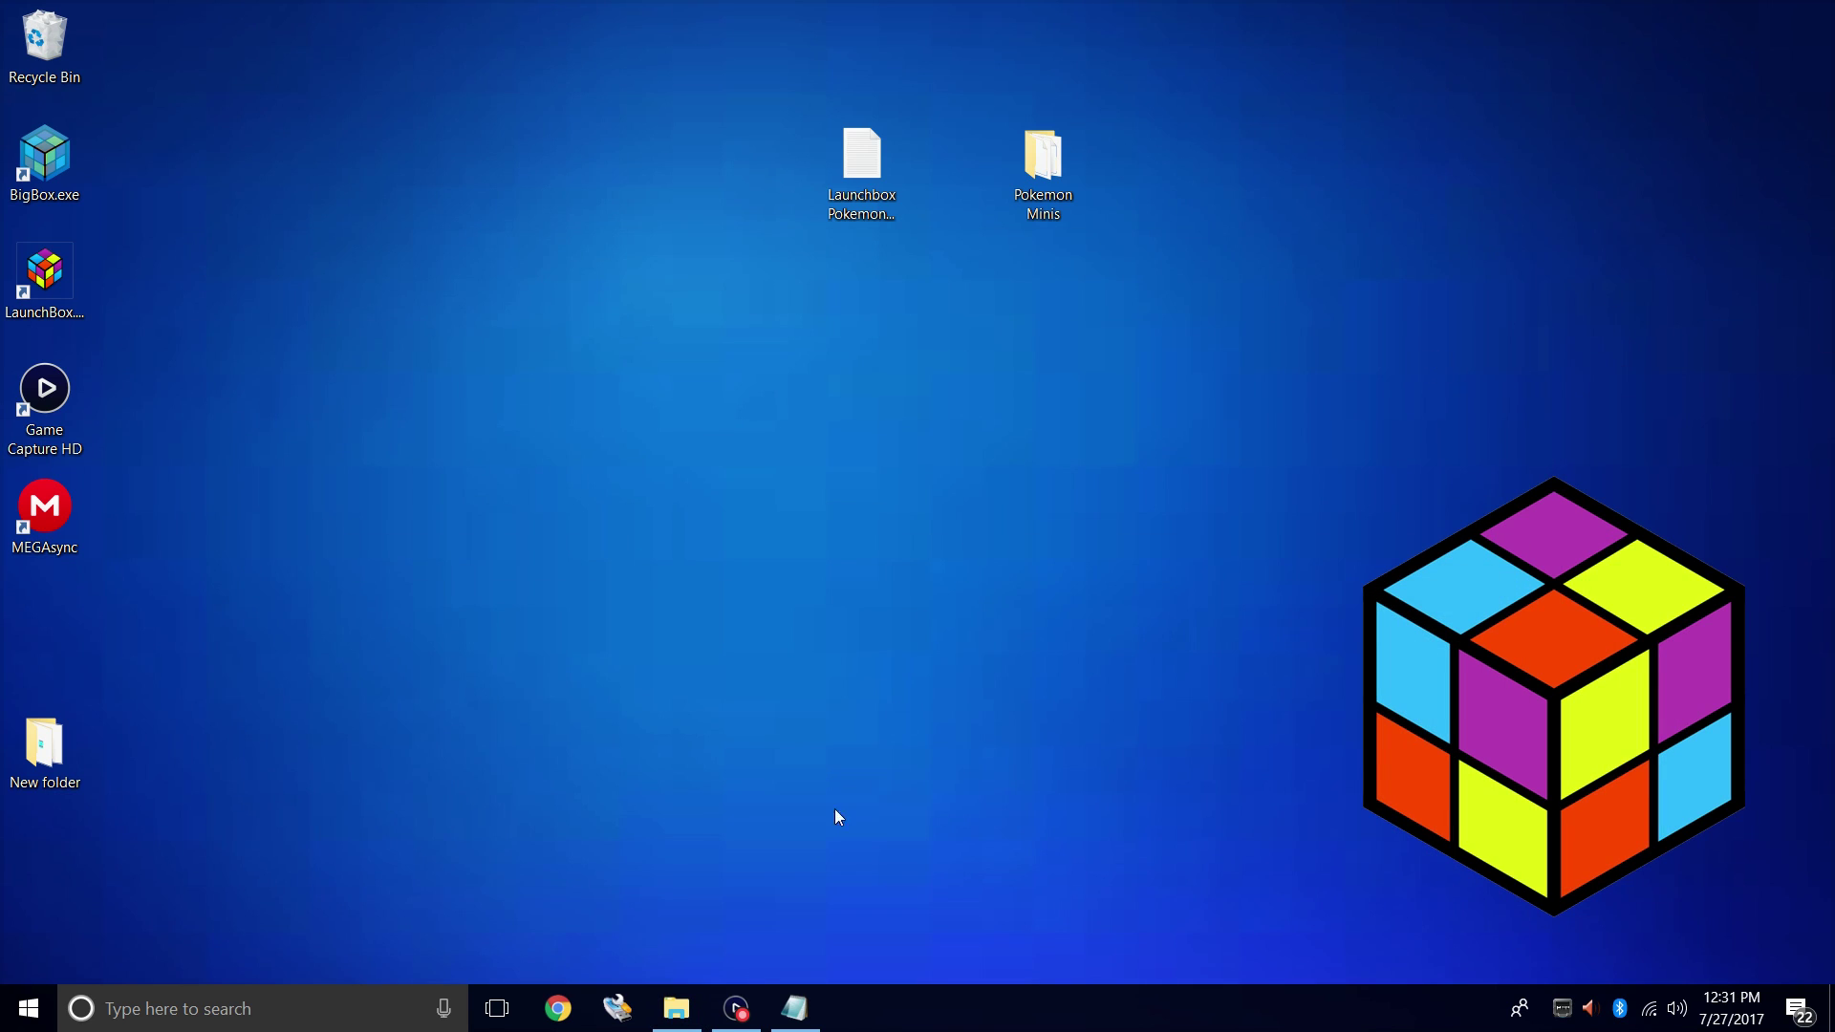
- Launch retroarch.exe from the RetroArch folder inside LaunchBox's Emulators folder
click(677, 1008)
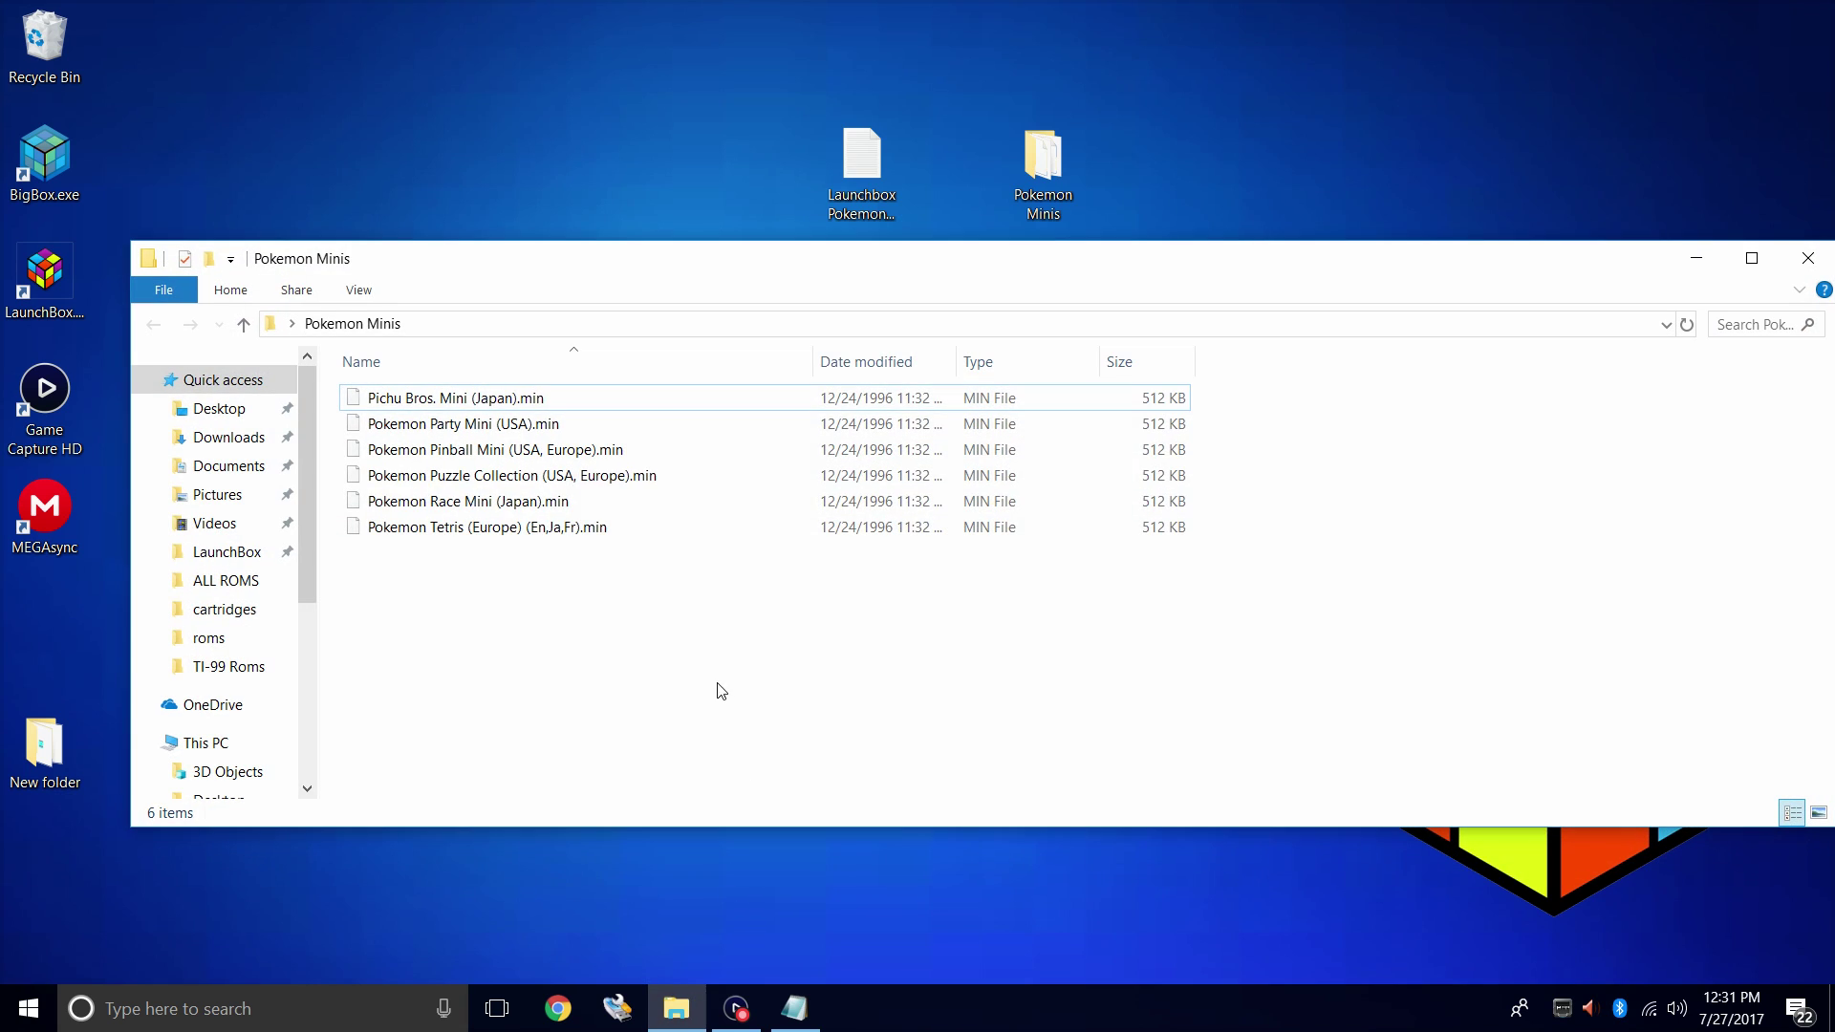
click(227, 552)
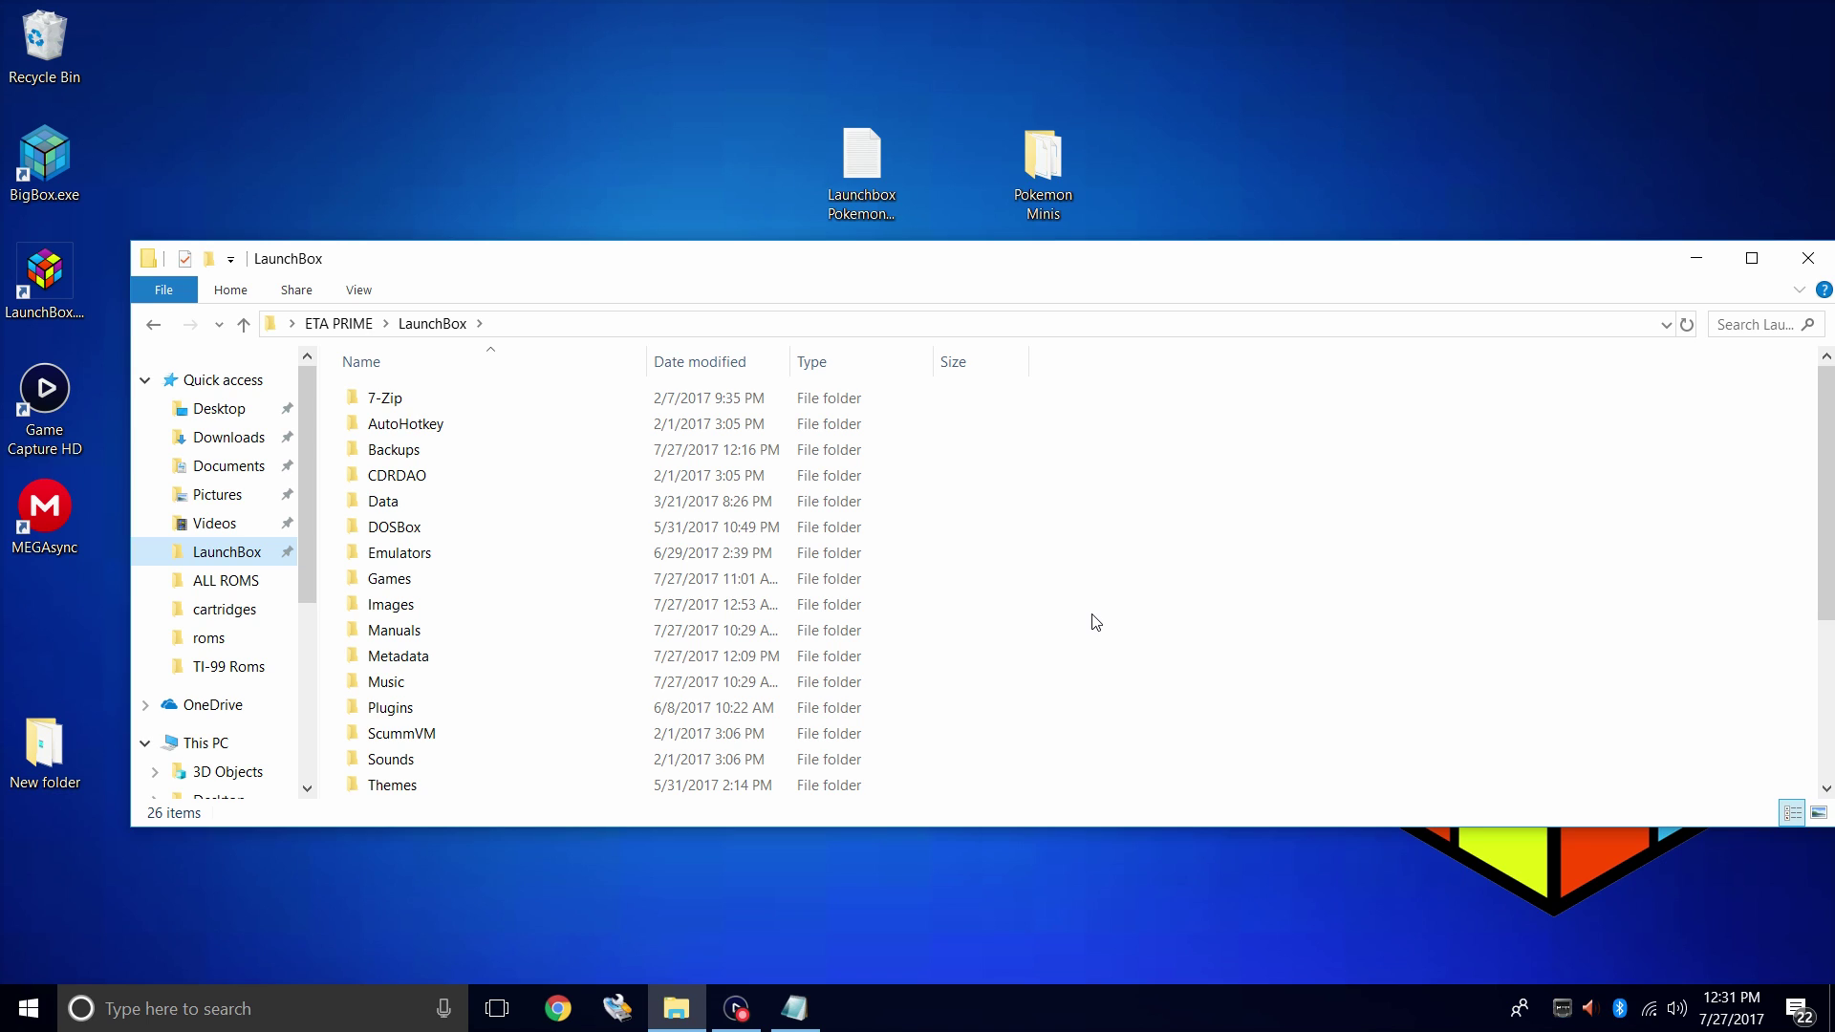
double_click(418, 562)
double_click(407, 561)
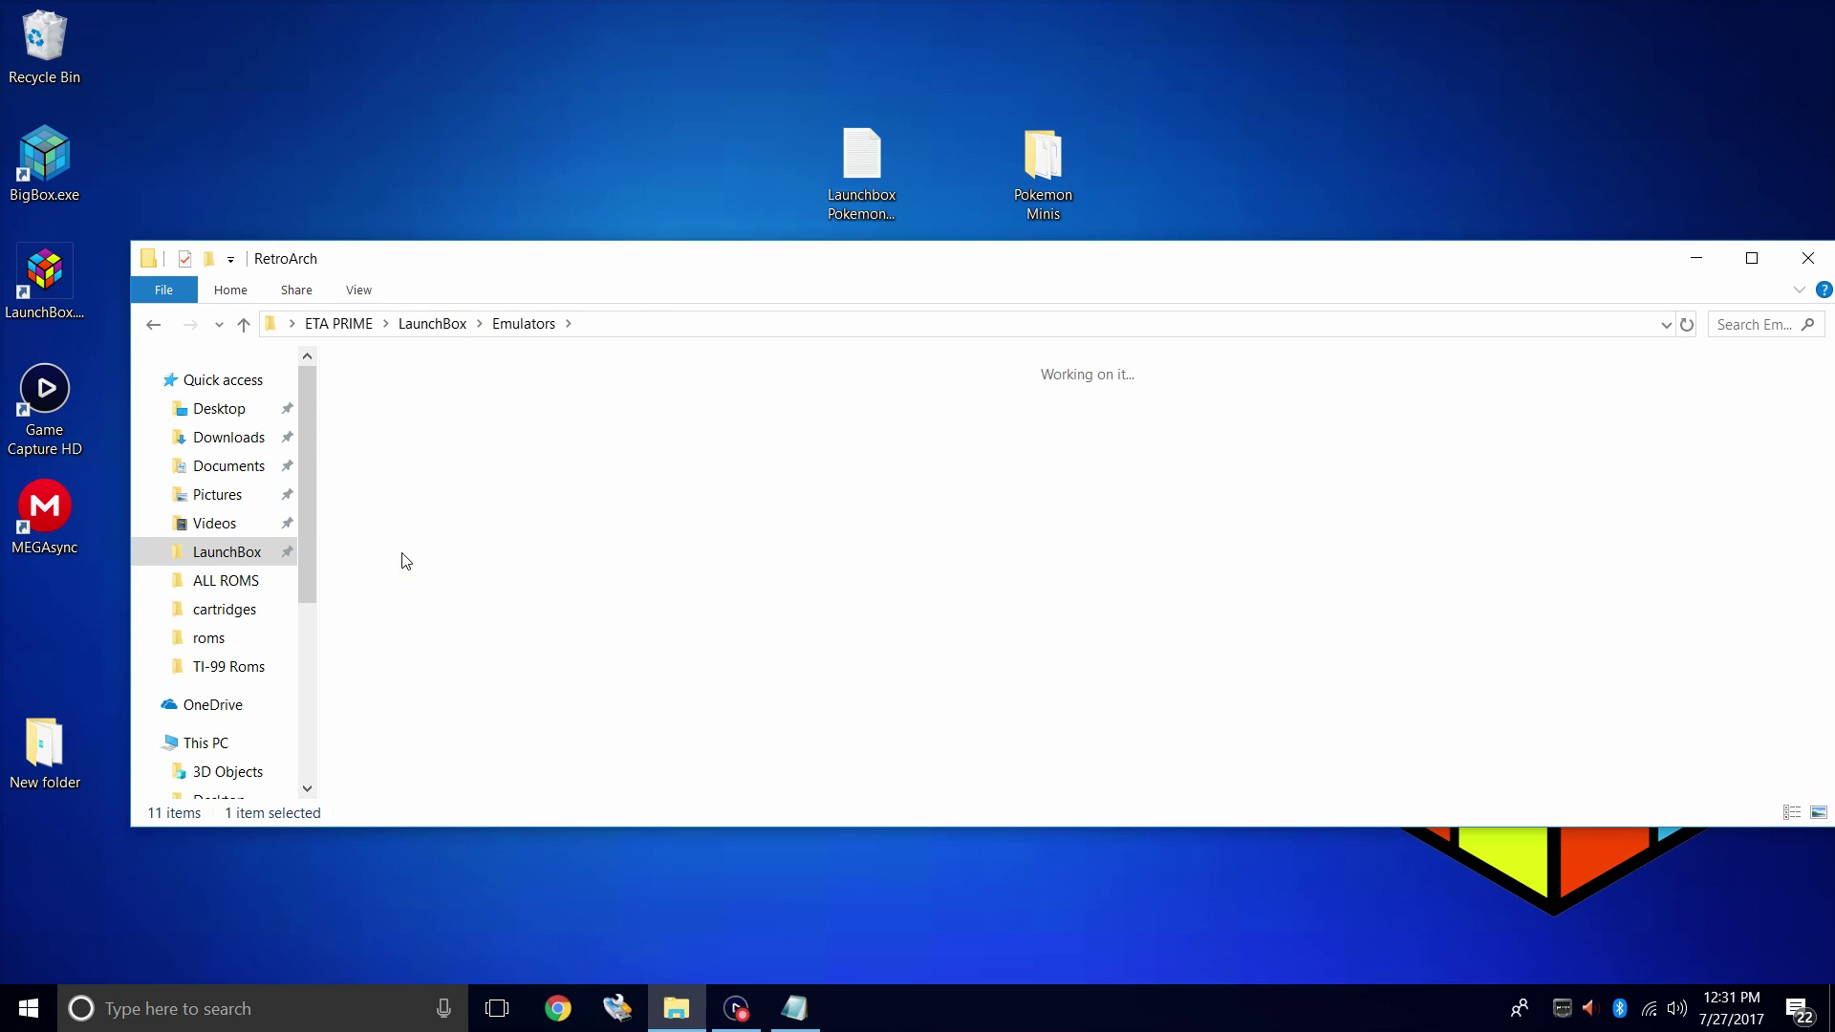
double_click(1071, 600)
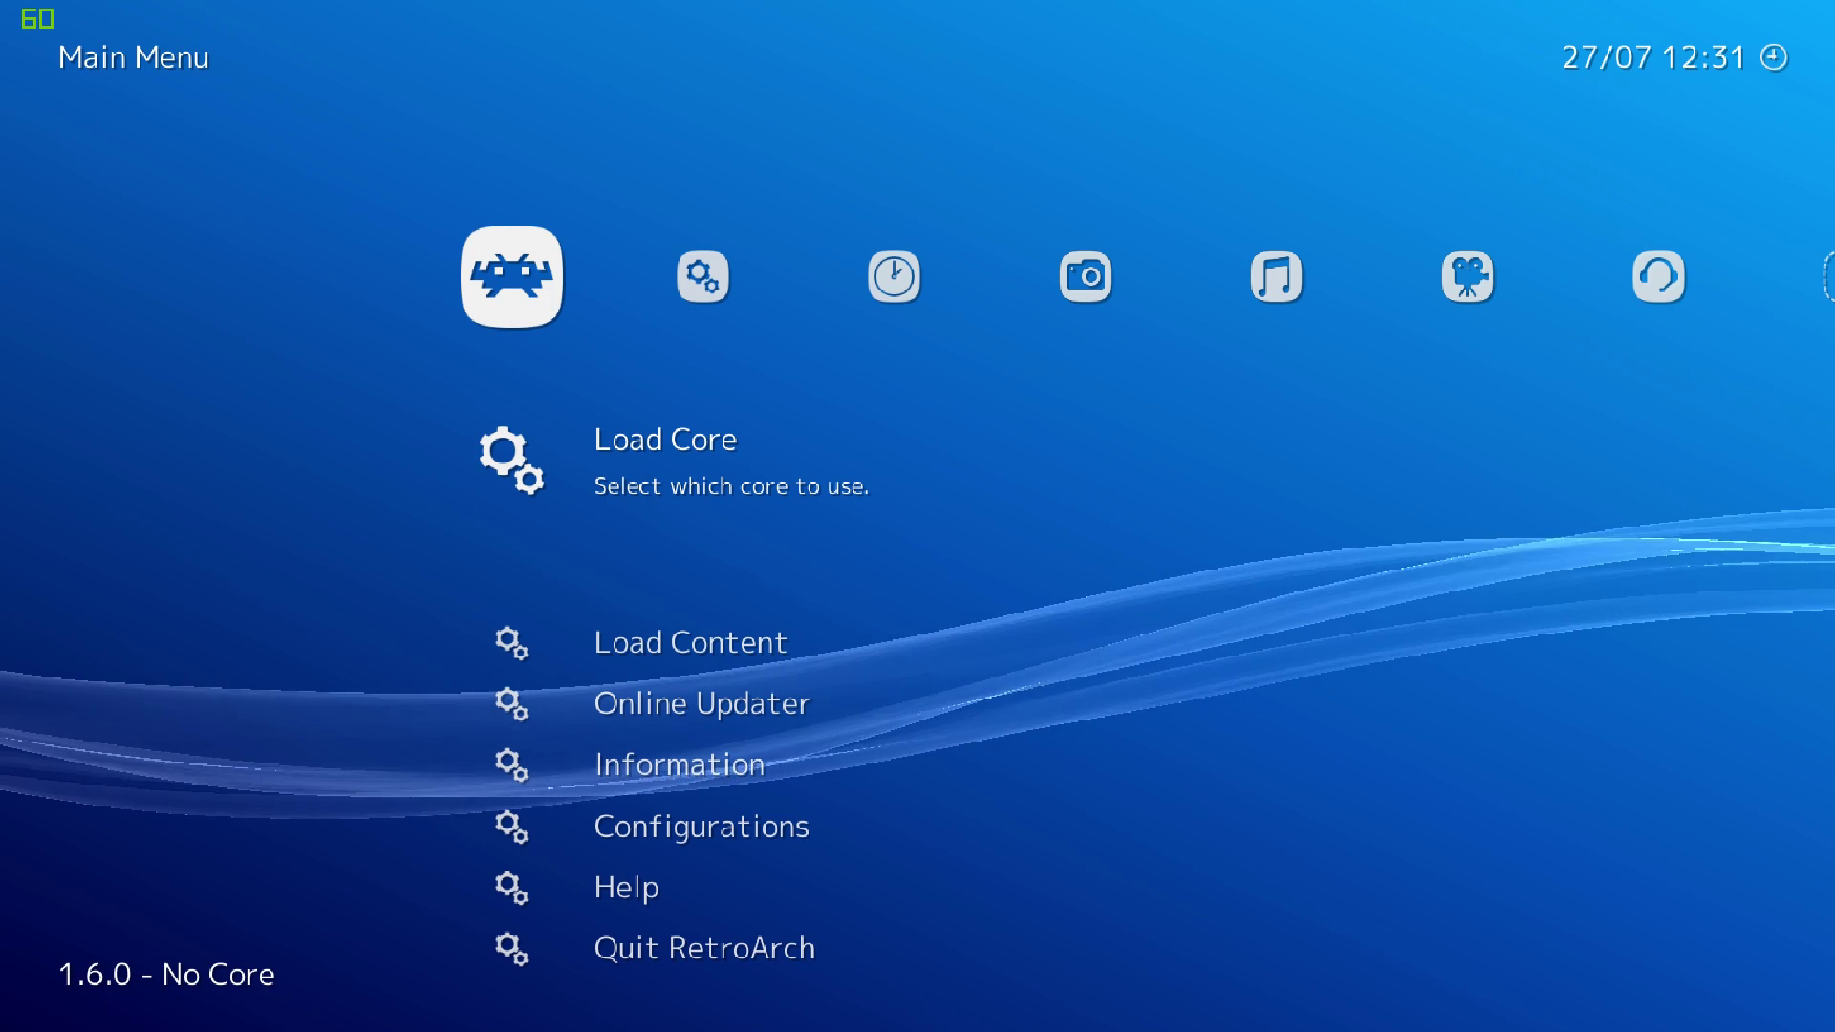
- Download the Pokémon Mini (PokeMini) core with RetroArch's online Core Updater
key(Down)
key(Down)
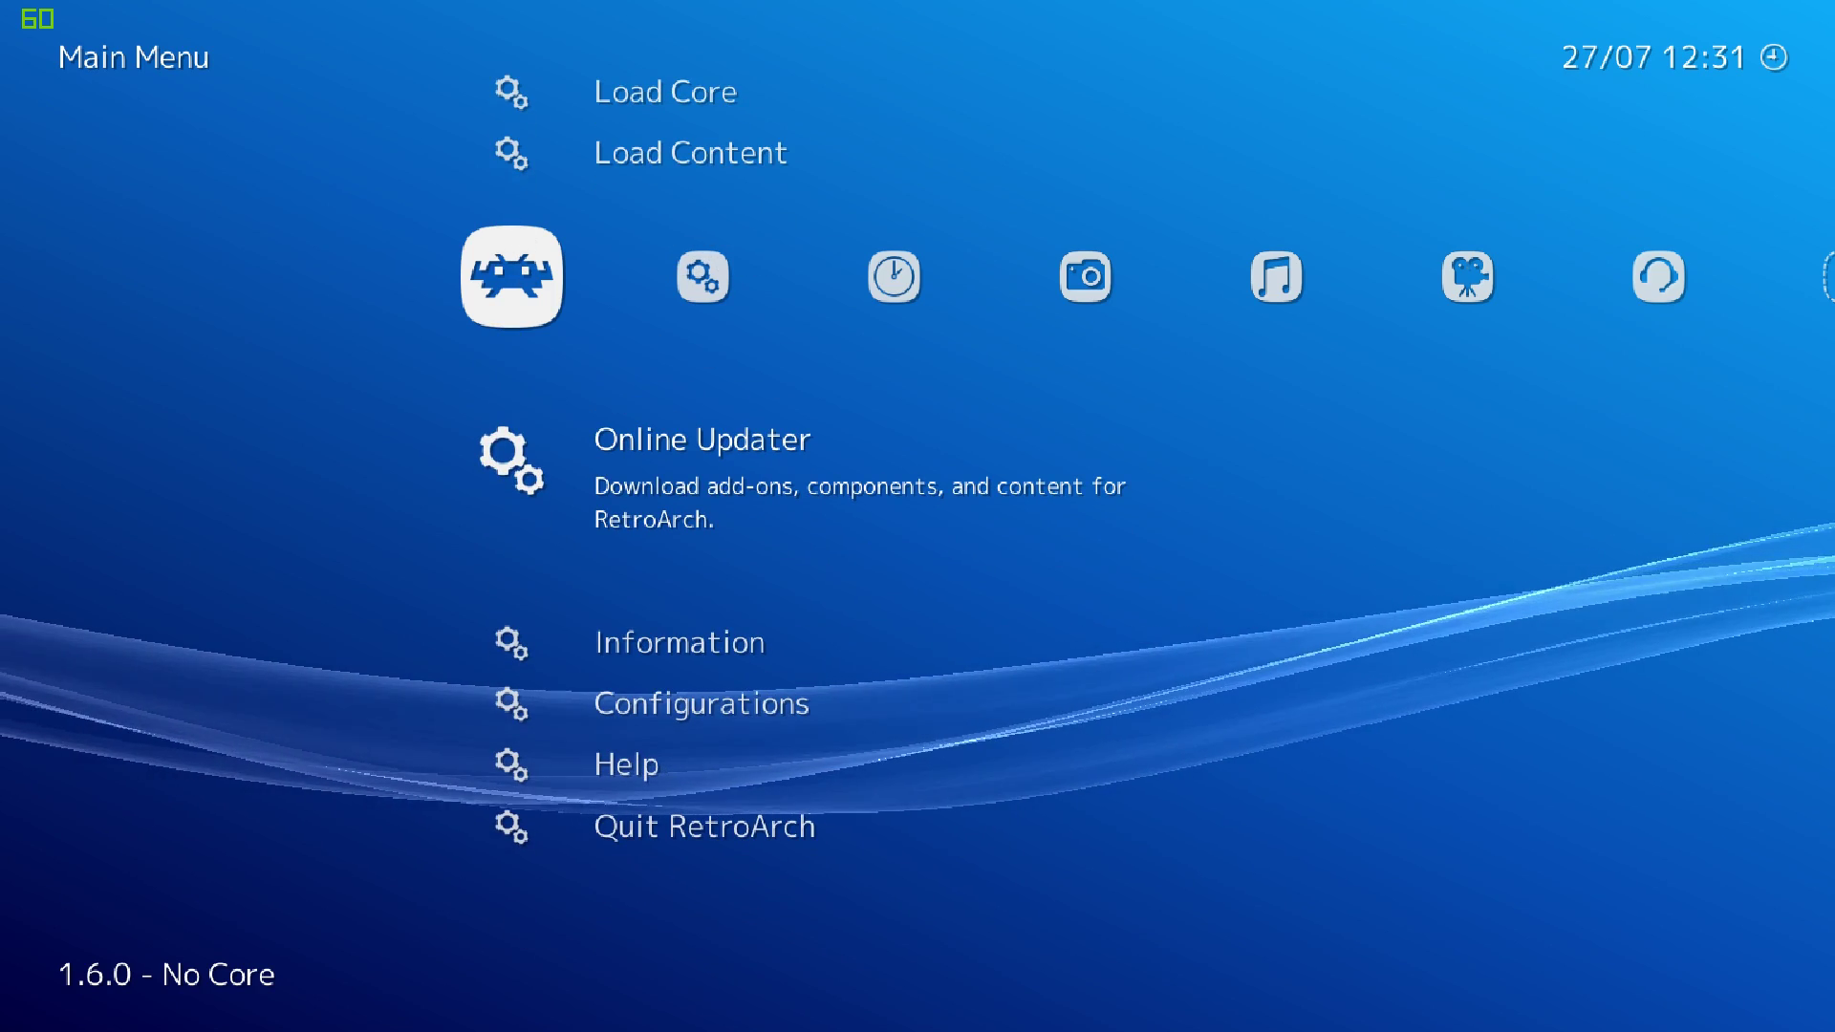
key(Return)
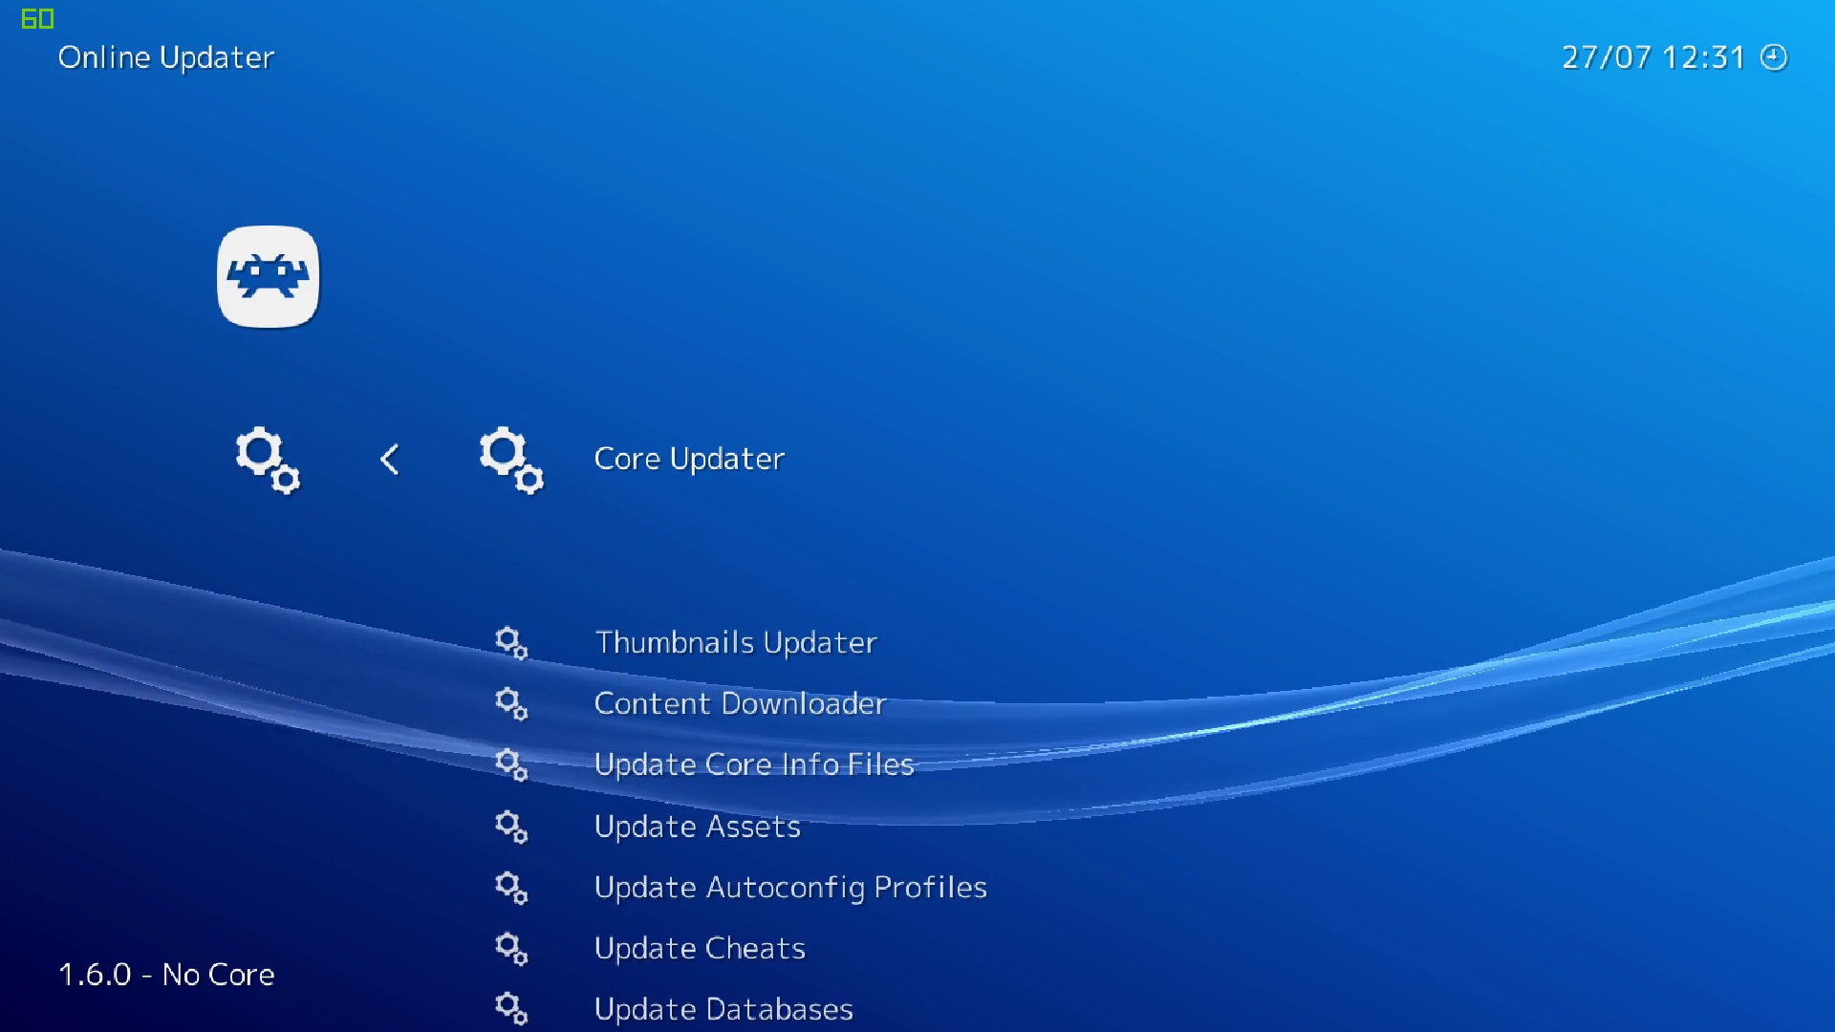
key(Return)
key(Down)
key(Down)
key(Down)
key(Down)
key(Down)
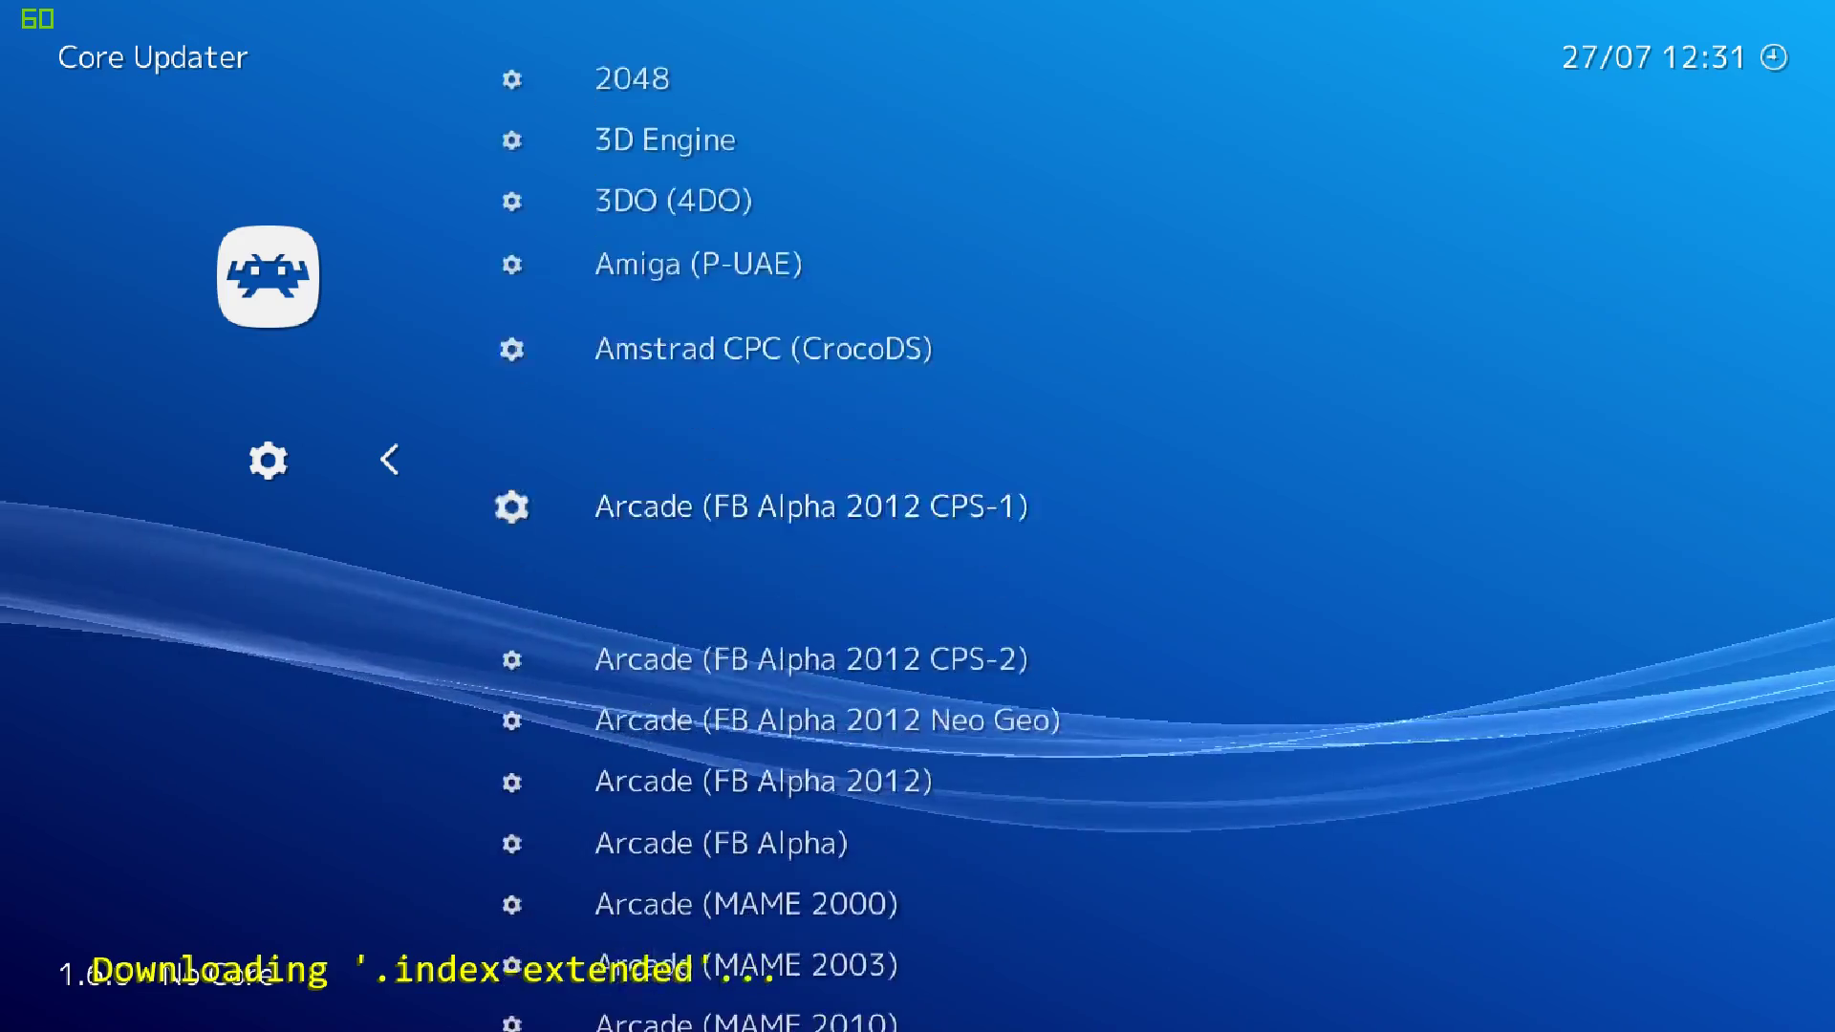
key(Down)
key(Down)
key(Down)
key(Down)
key(Down)
key(Down)
key(Down)
key(Down)
key(Down)
key(Down)
key(Down)
key(Down)
key(Down)
key(Down)
key(Down)
key(Down)
key(Down)
key(Down)
key(Down)
key(Down)
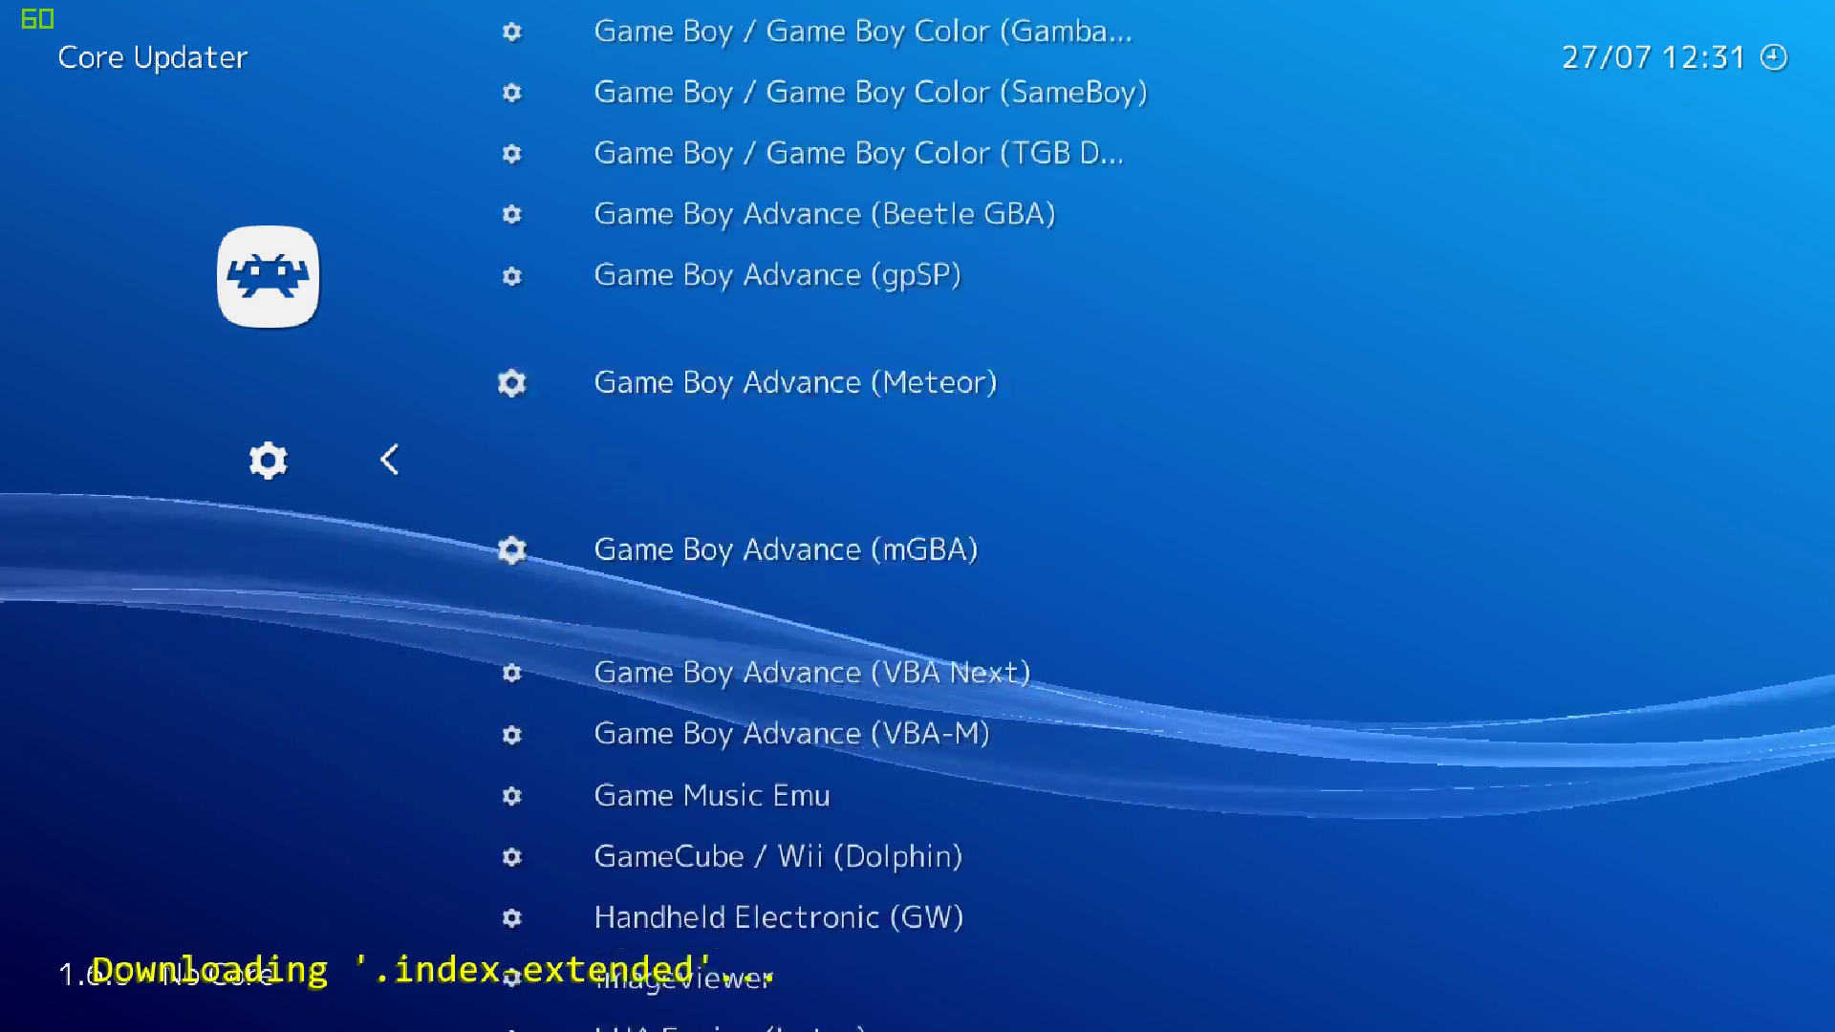
key(Down)
key(Down)
key(Down)
key(Down)
key(Down)
key(Down)
key(Down)
key(Down)
key(Down)
key(Down)
key(Down)
key(Down)
key(Down)
key(Down)
key(Down)
key(Down)
key(Down)
key(Down)
key(Down)
key(Down)
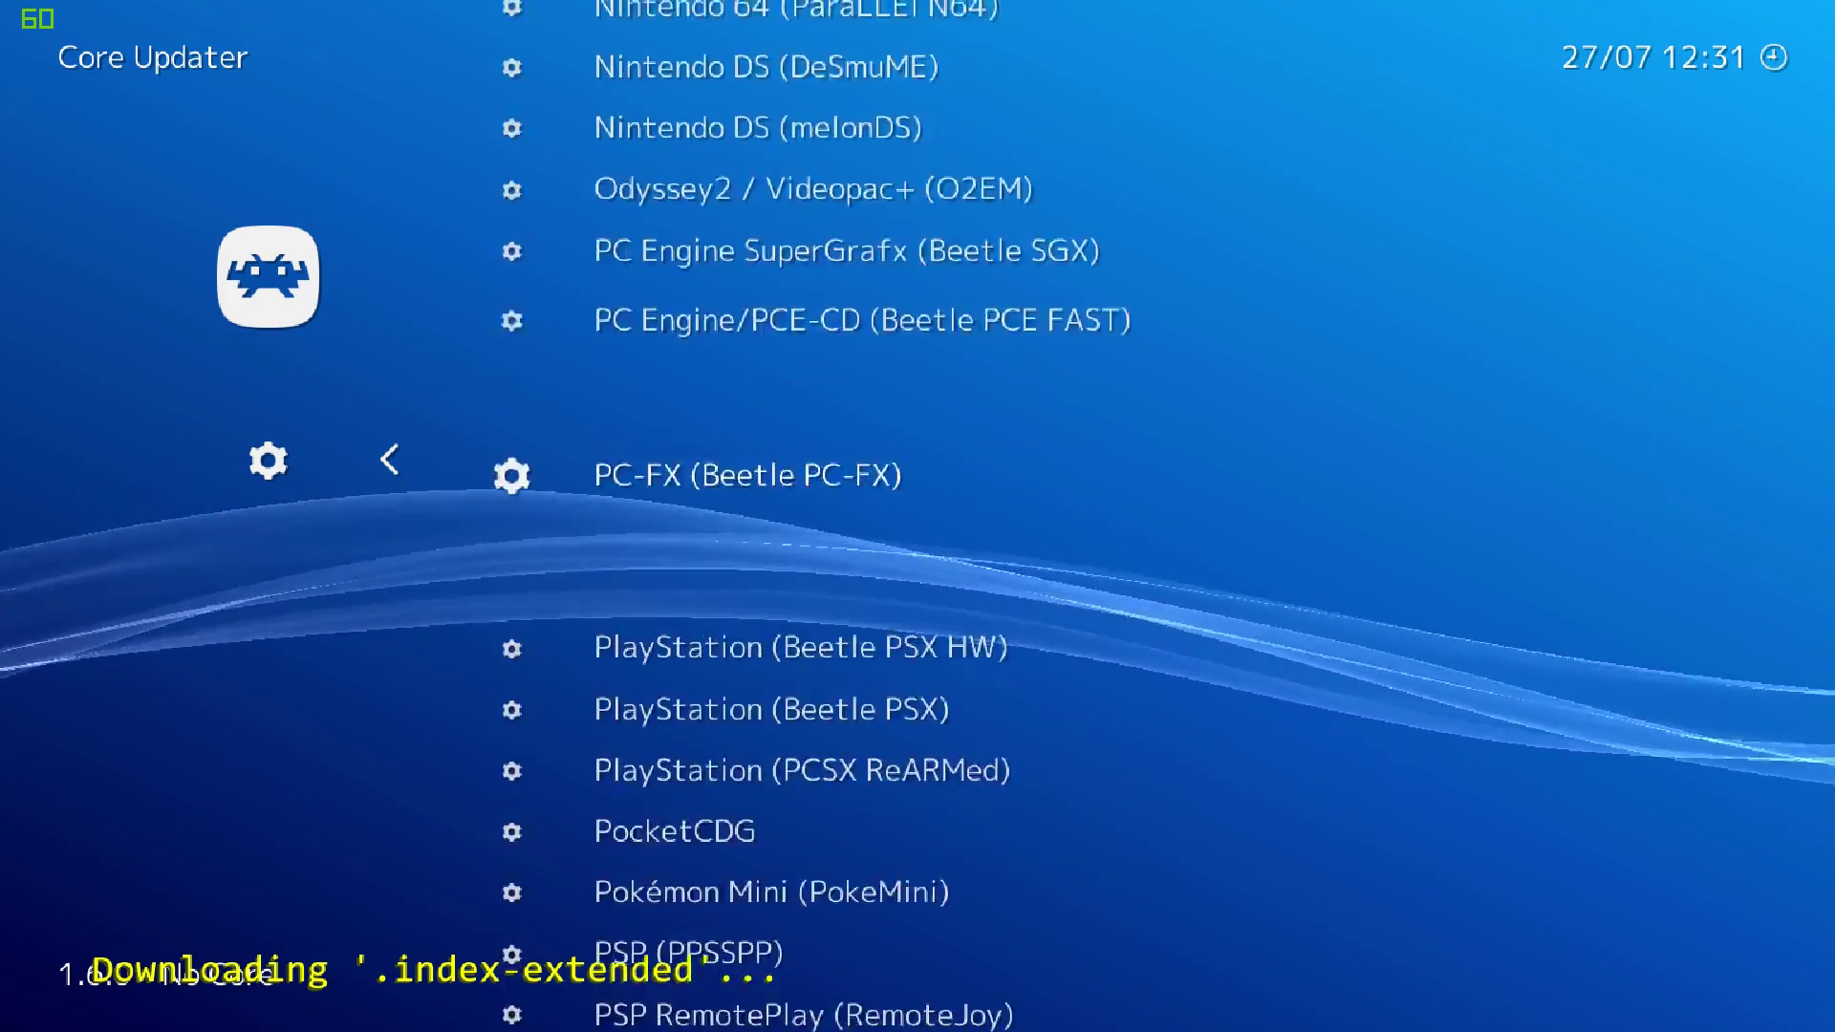
key(Down)
key(Down)
key(Down)
key(Down)
key(Down)
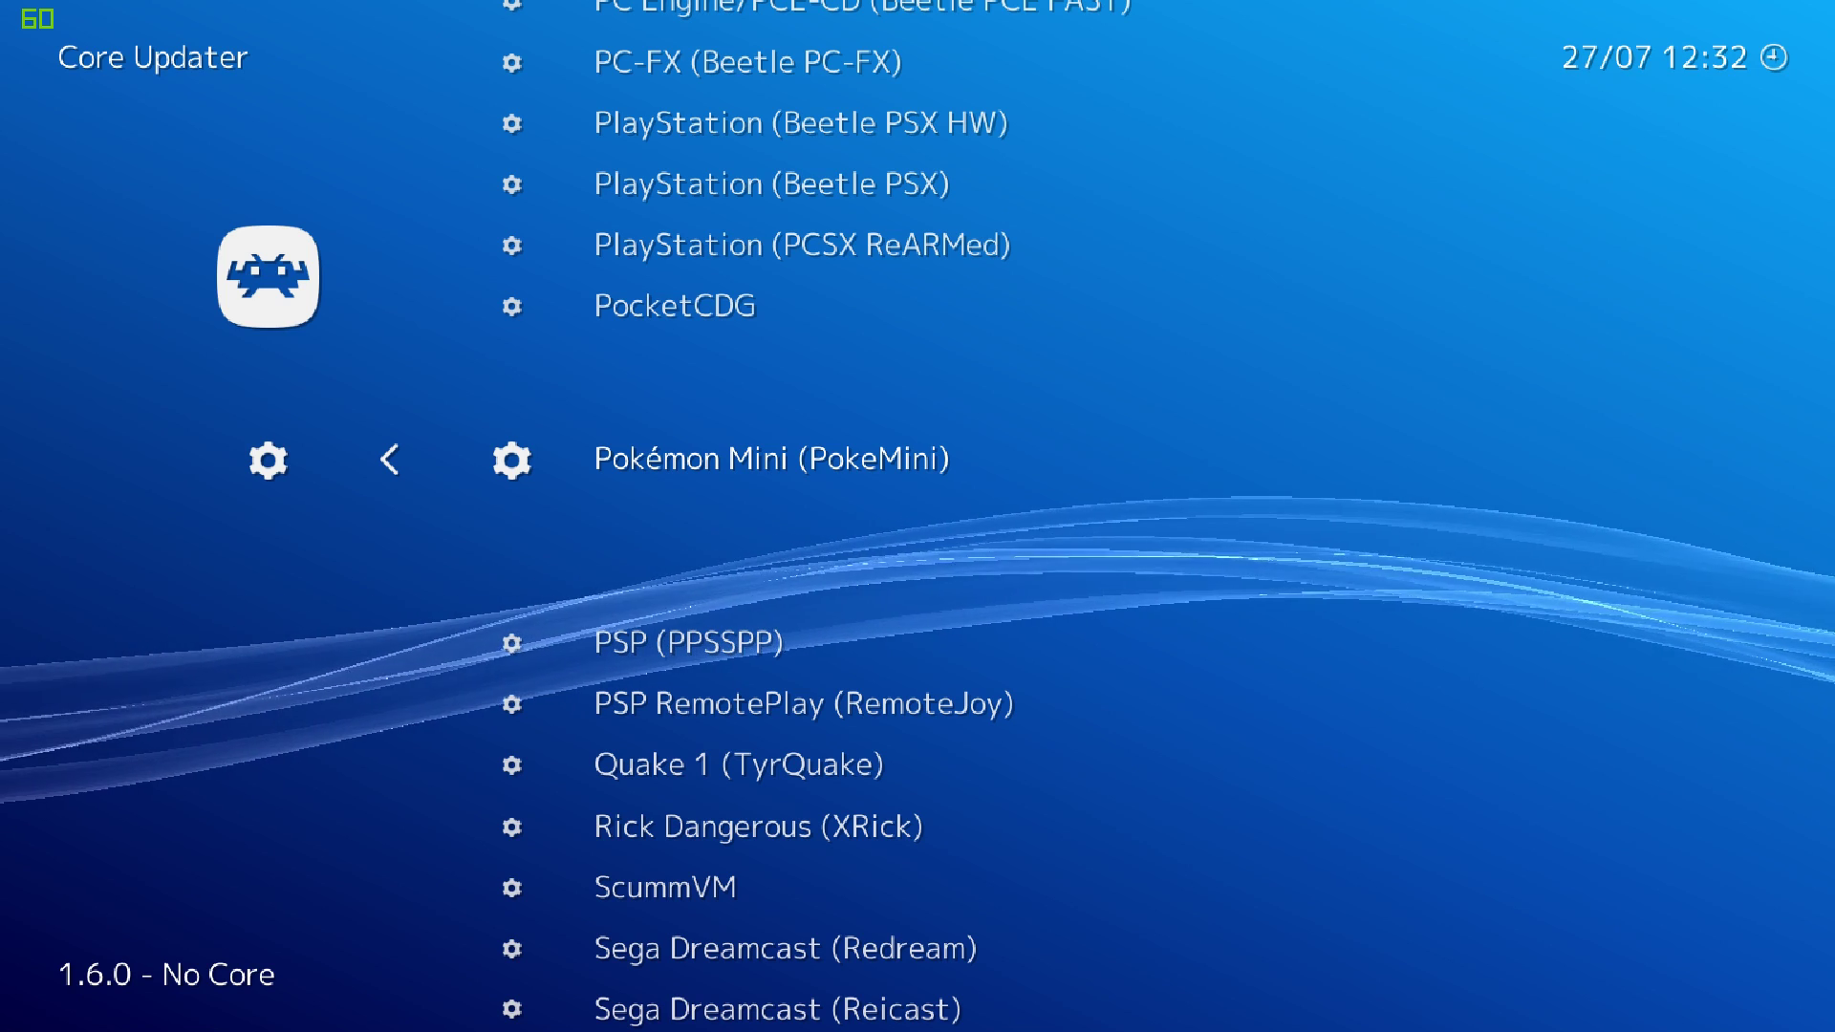
key(Return)
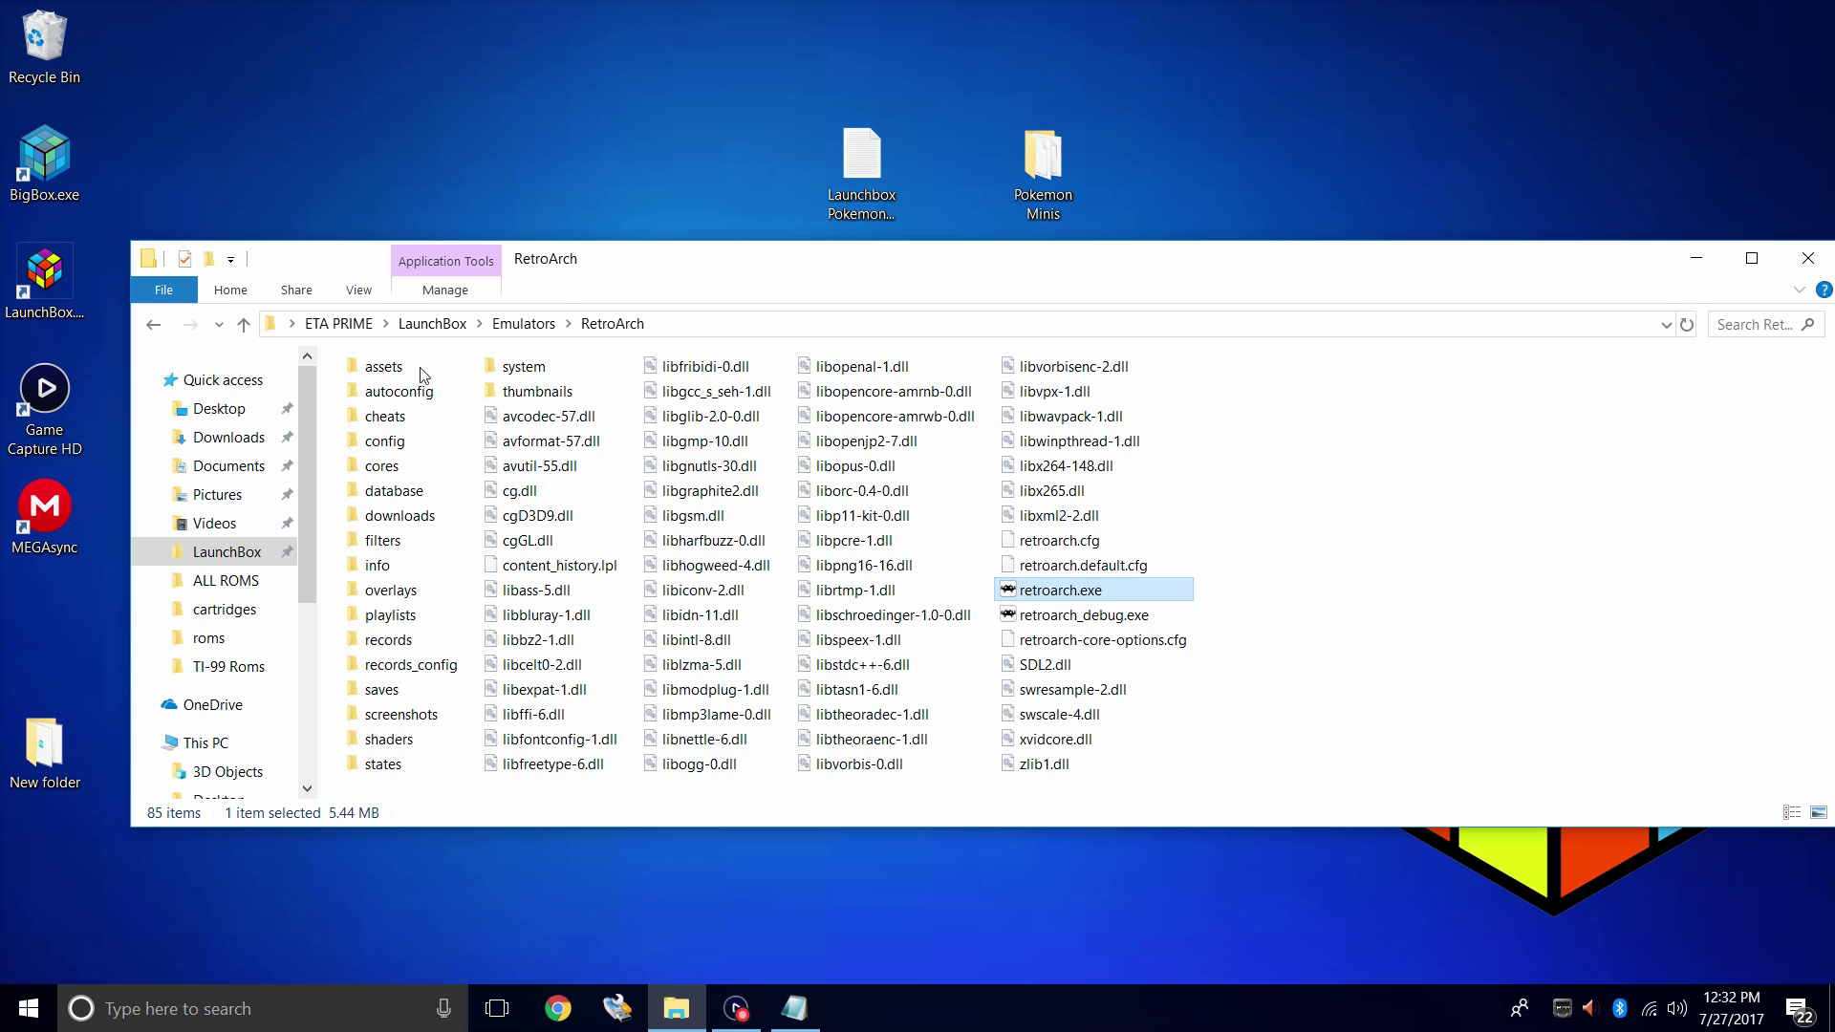
- Move the Pokemon Minis folder from the desktop into LaunchBox's Games folder and check the ROM files inside it
click(148, 331)
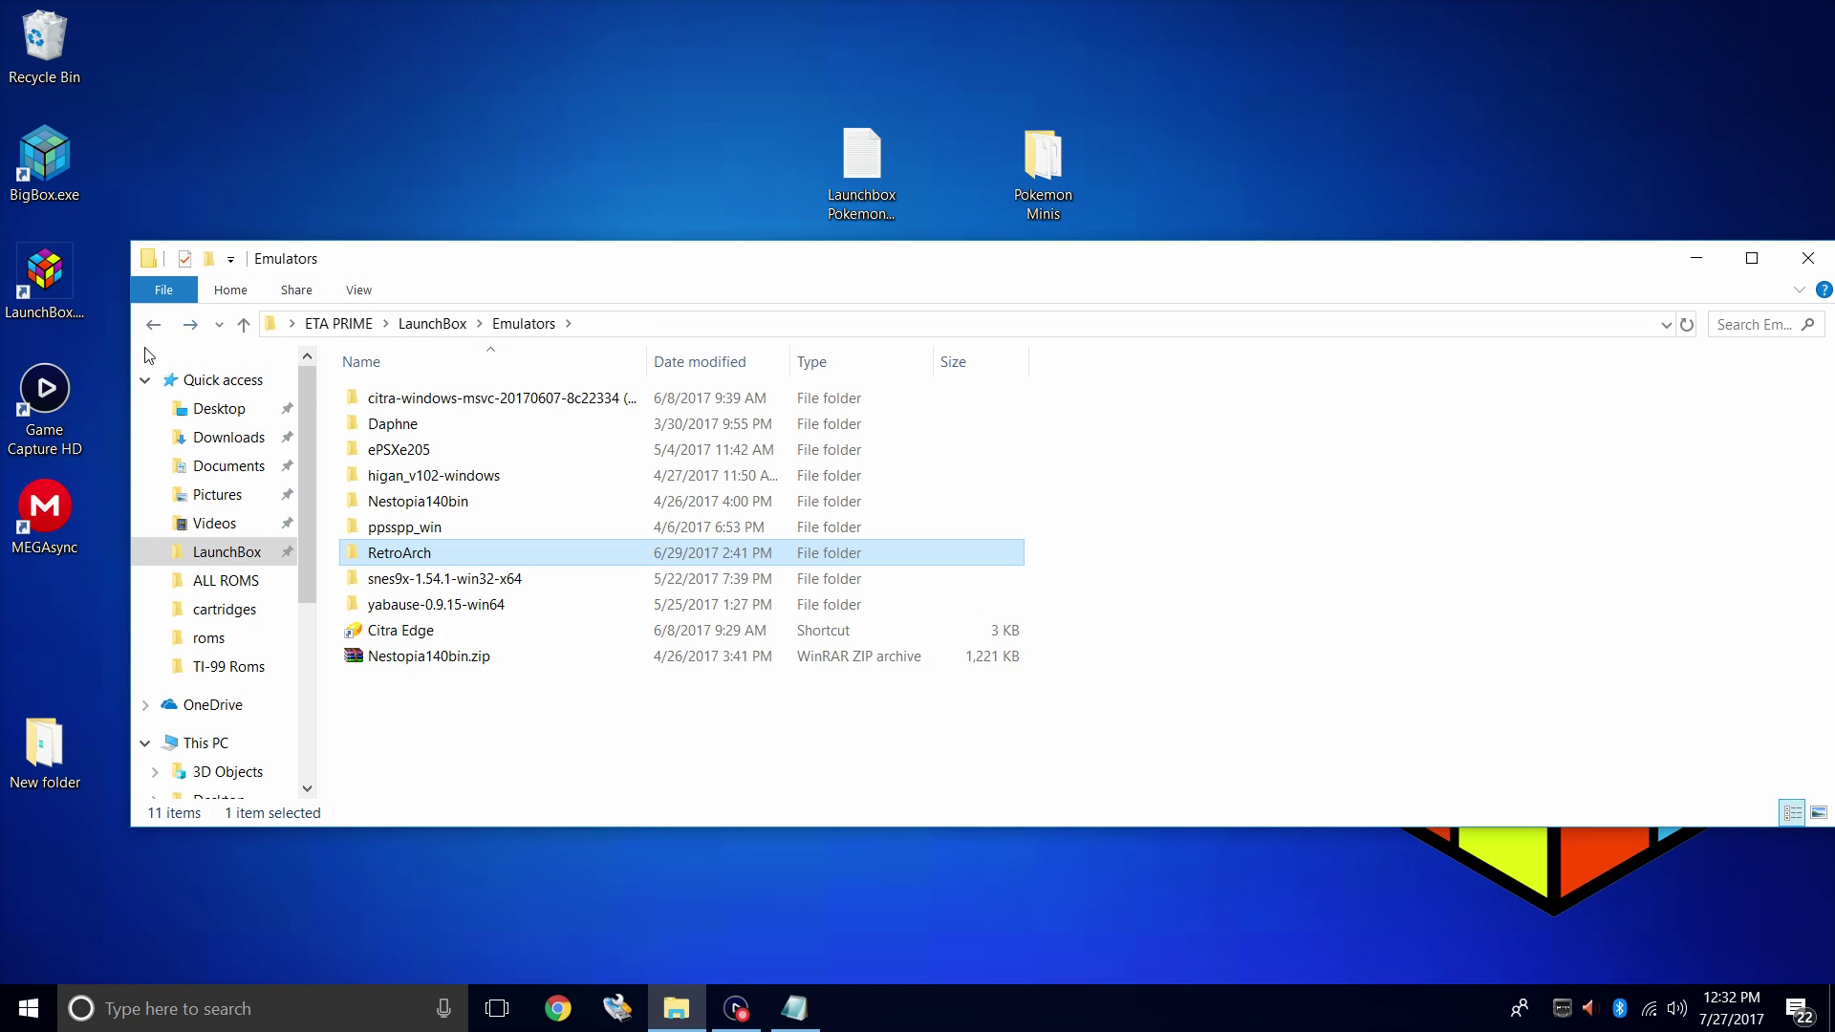
click(150, 330)
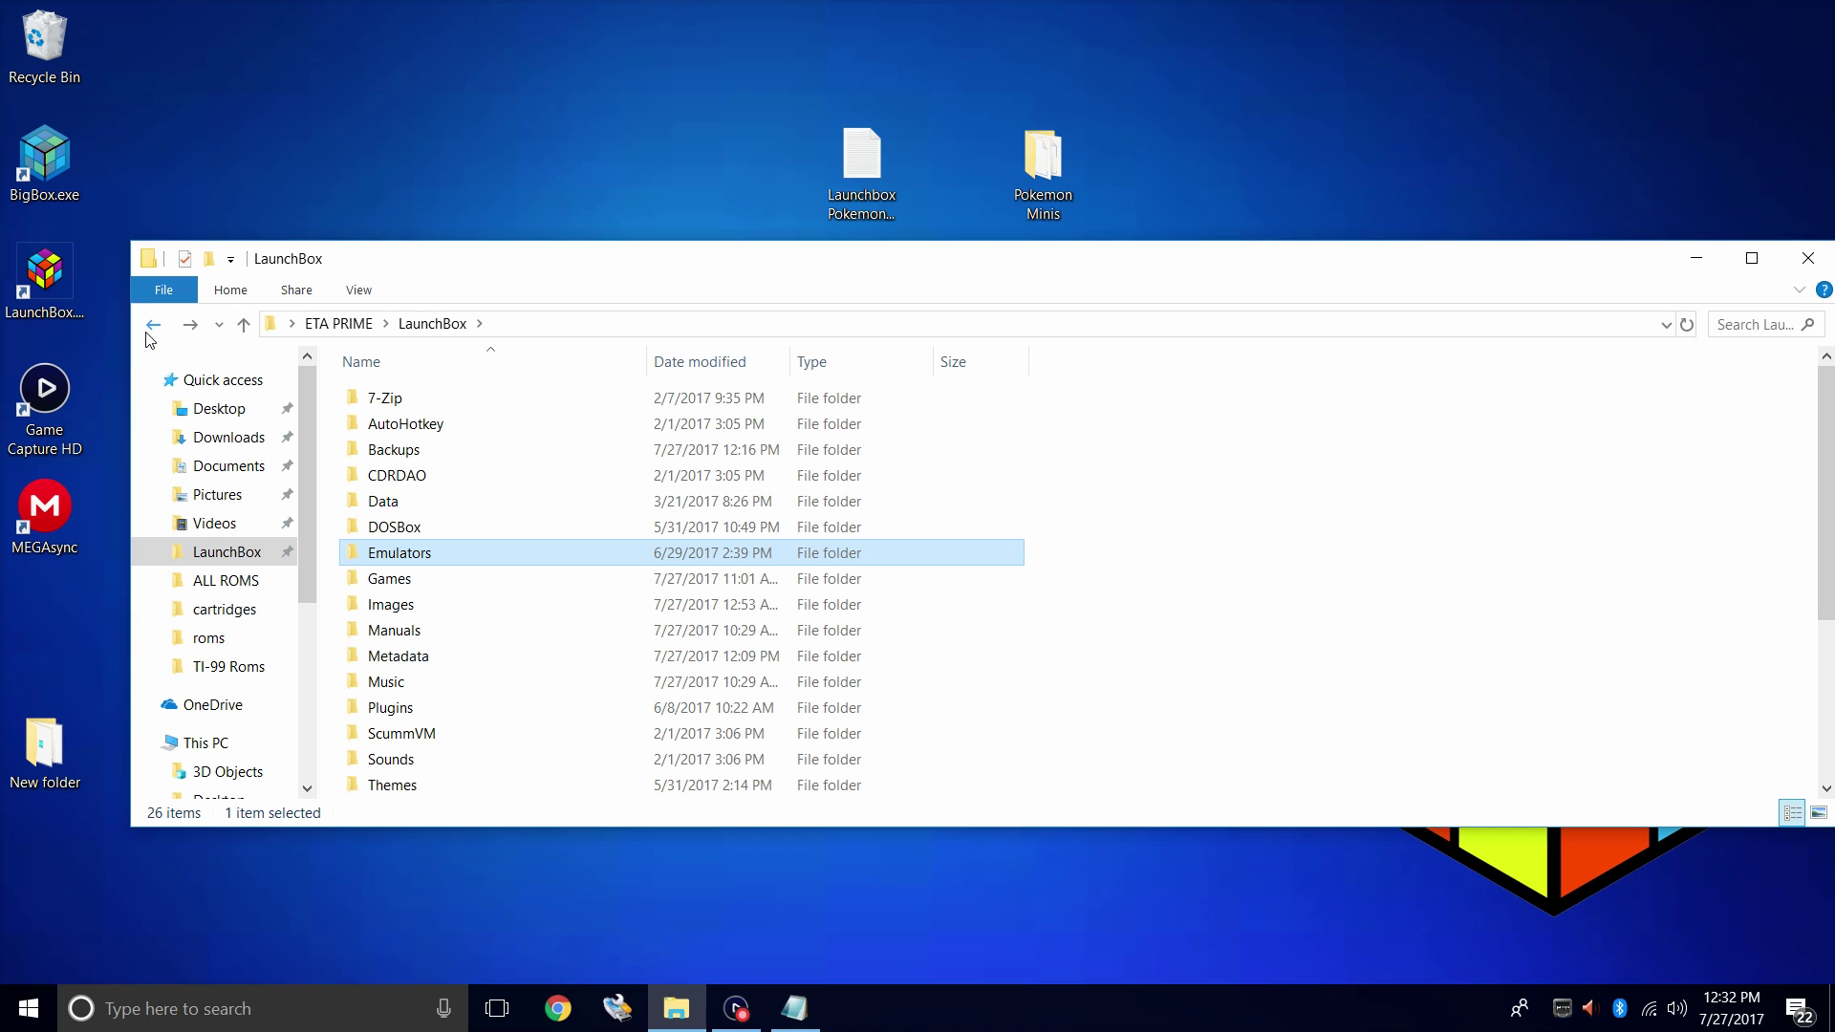
double_click(400, 583)
click(1053, 189)
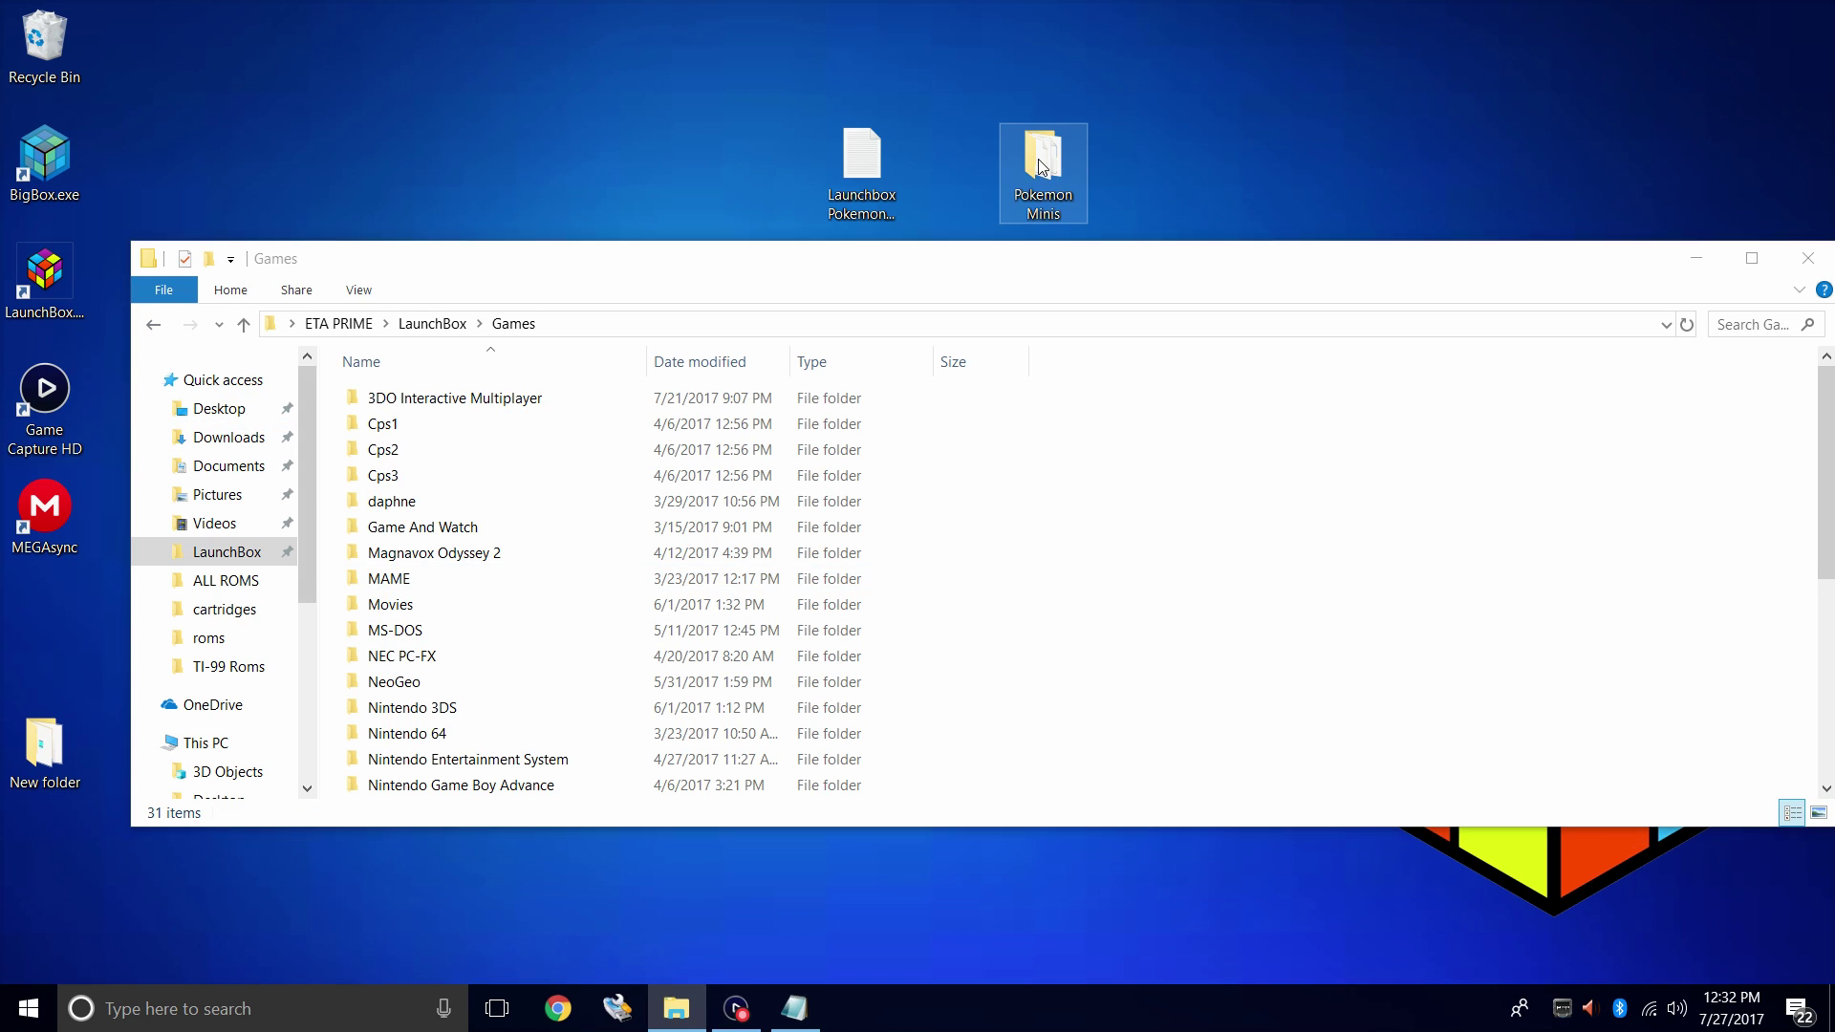
drag(1053, 170, 1273, 616)
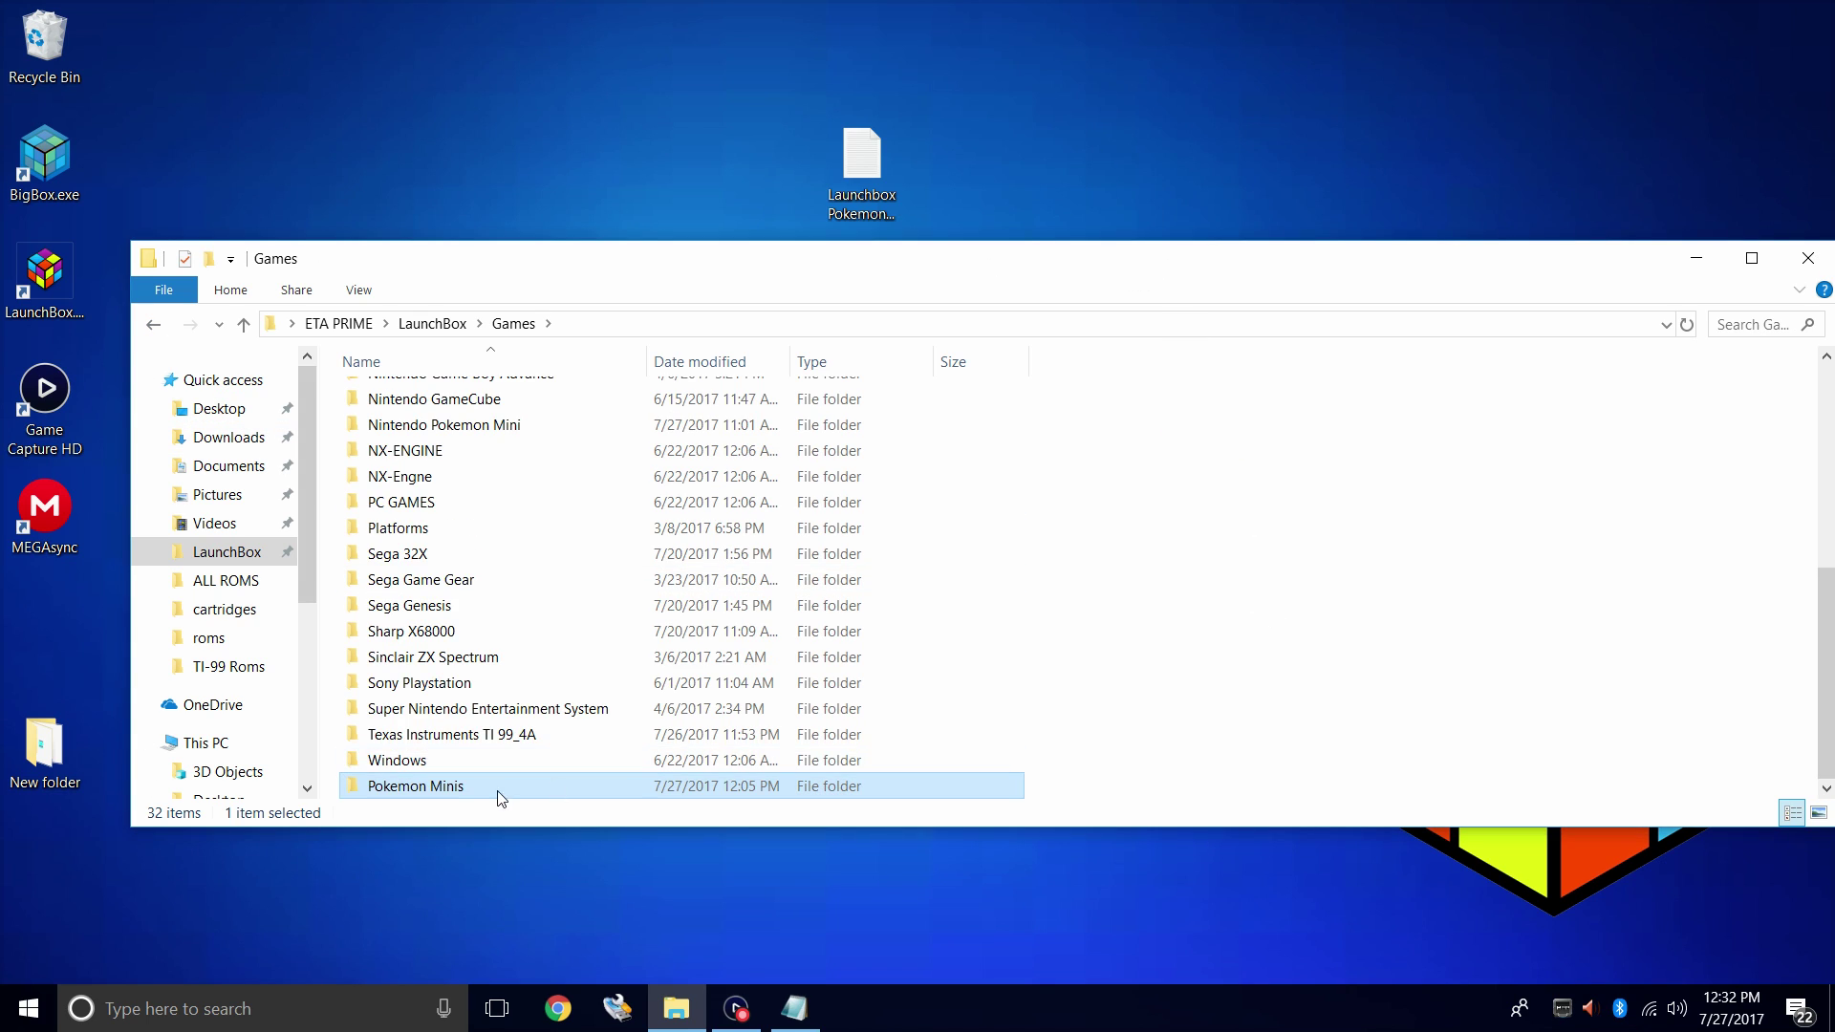
double_click(447, 788)
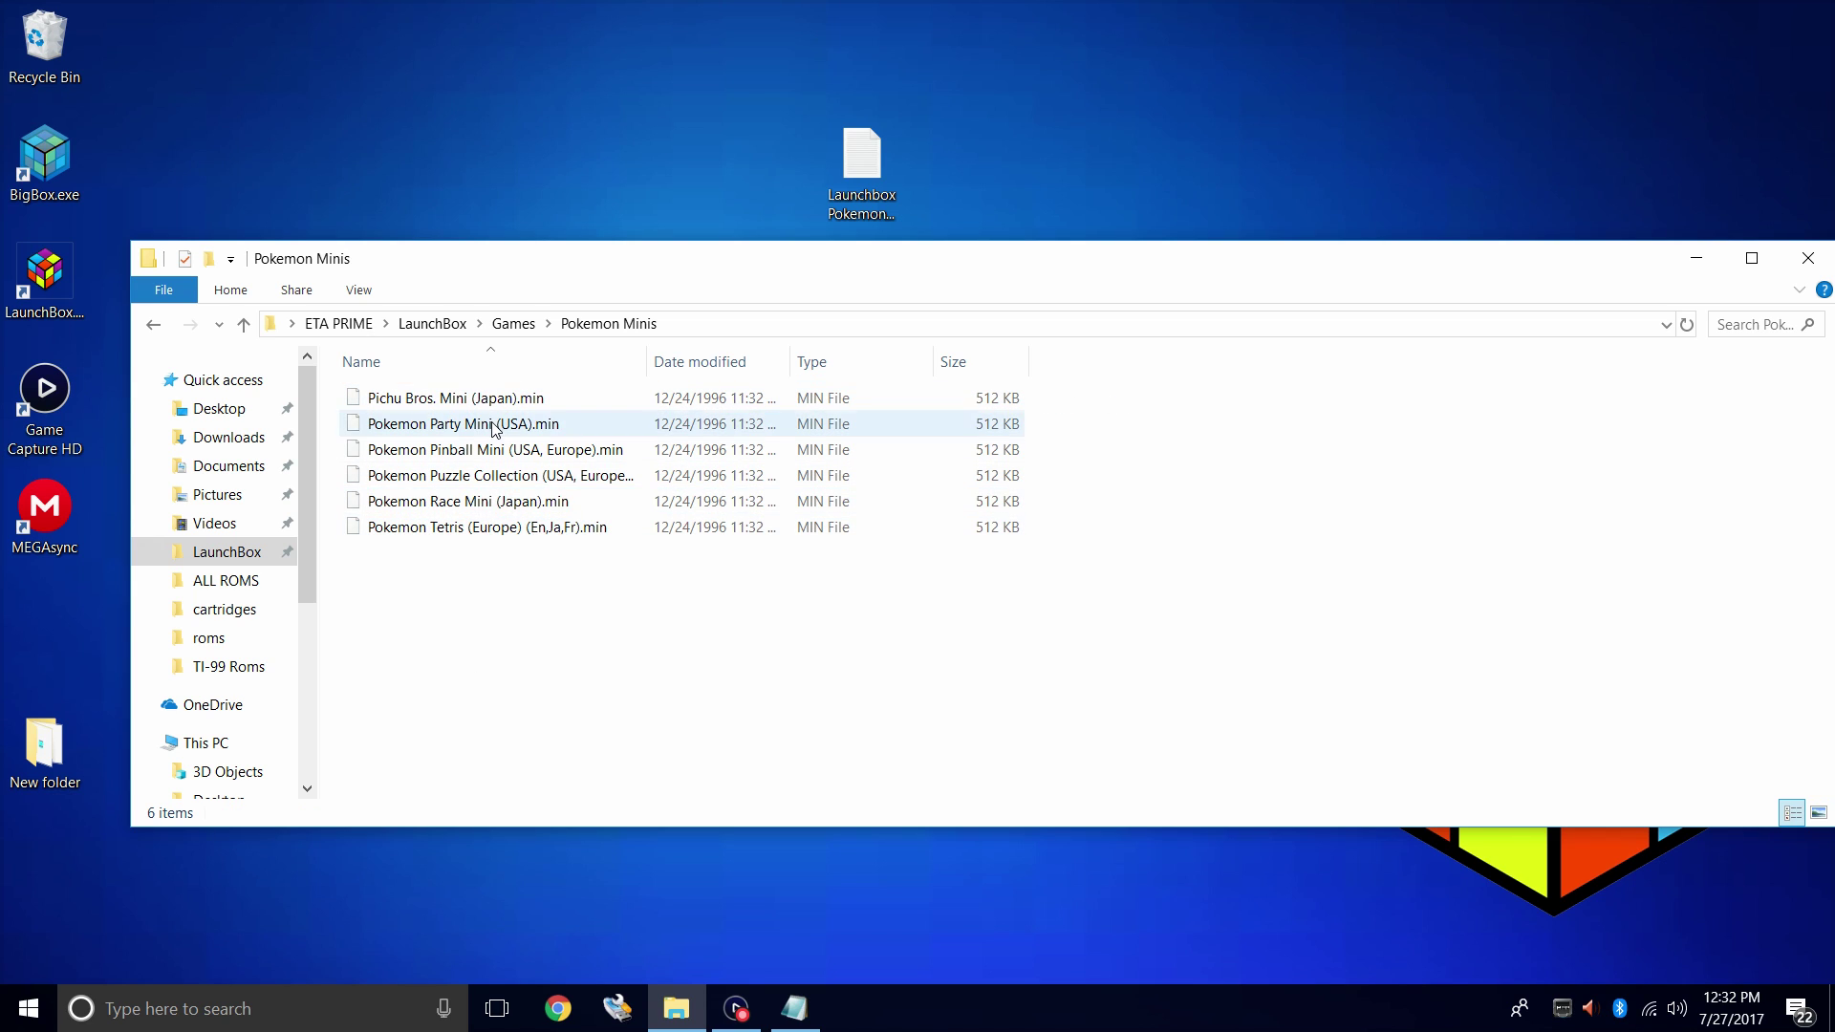
click(1807, 260)
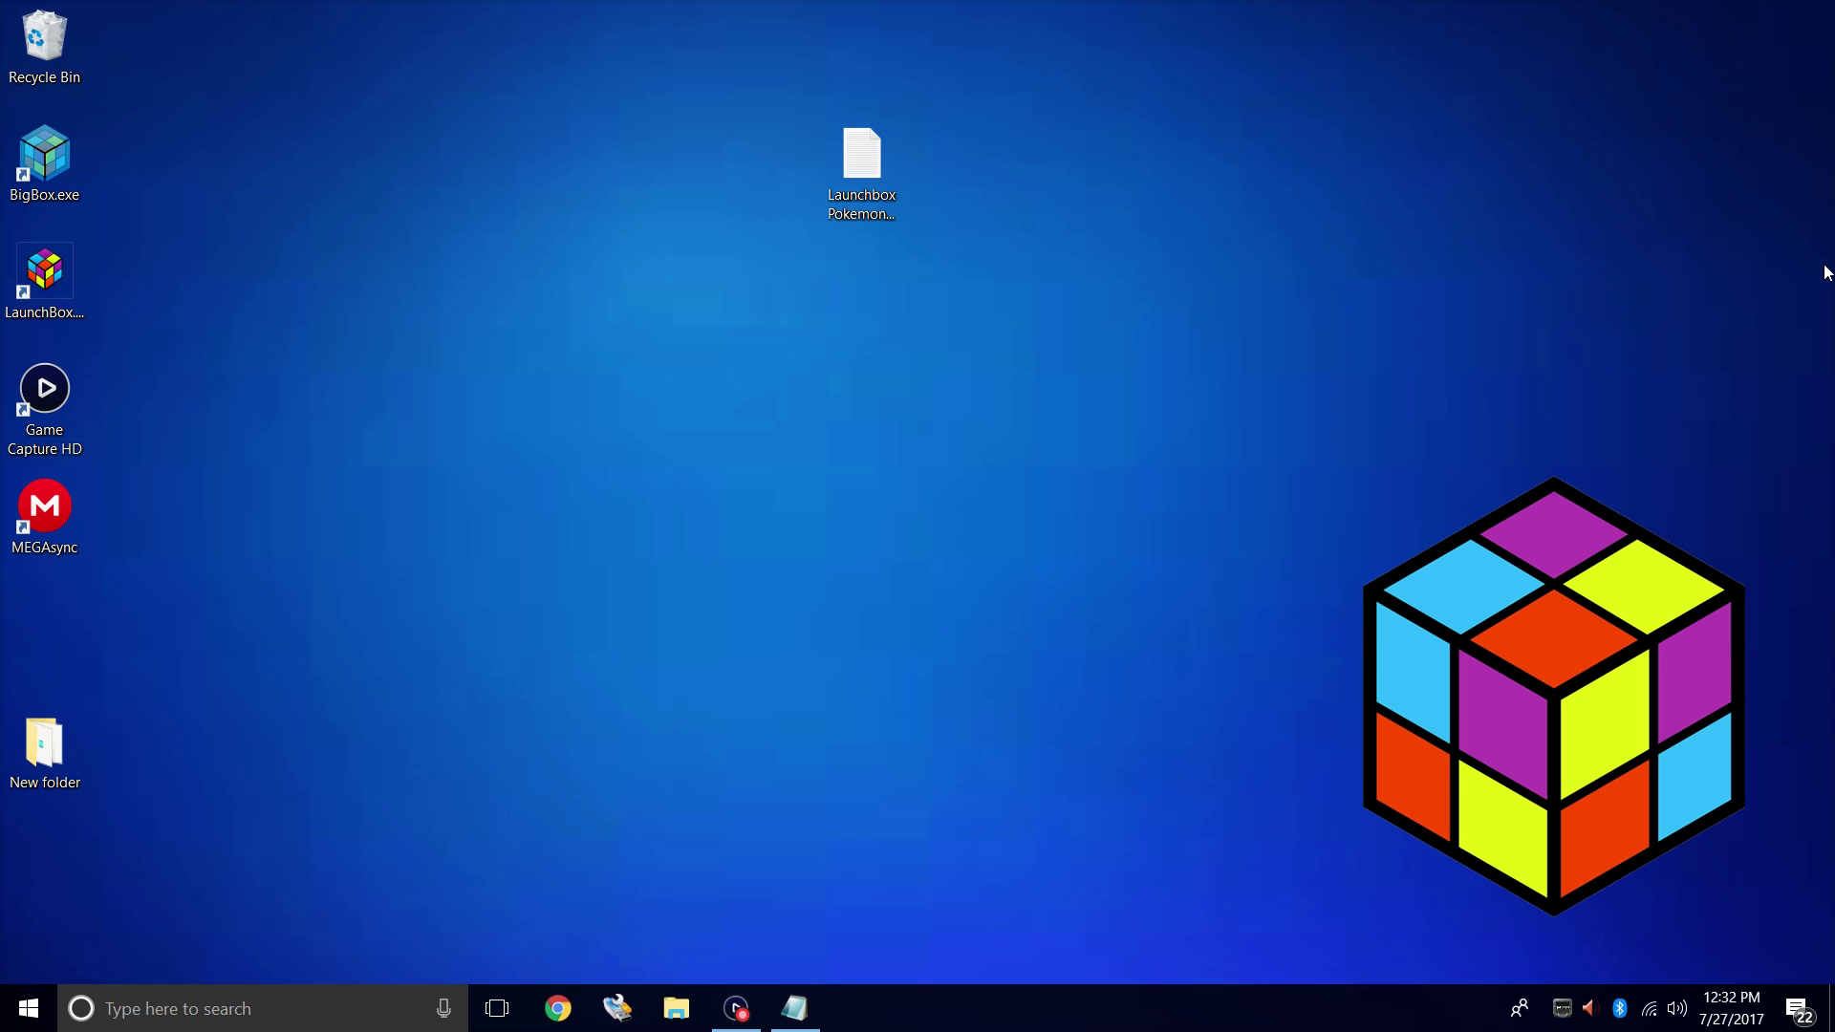
- Start LaunchBox and open the Retroarch emulator's associated platforms at the empty row ending the list
double_click(45, 272)
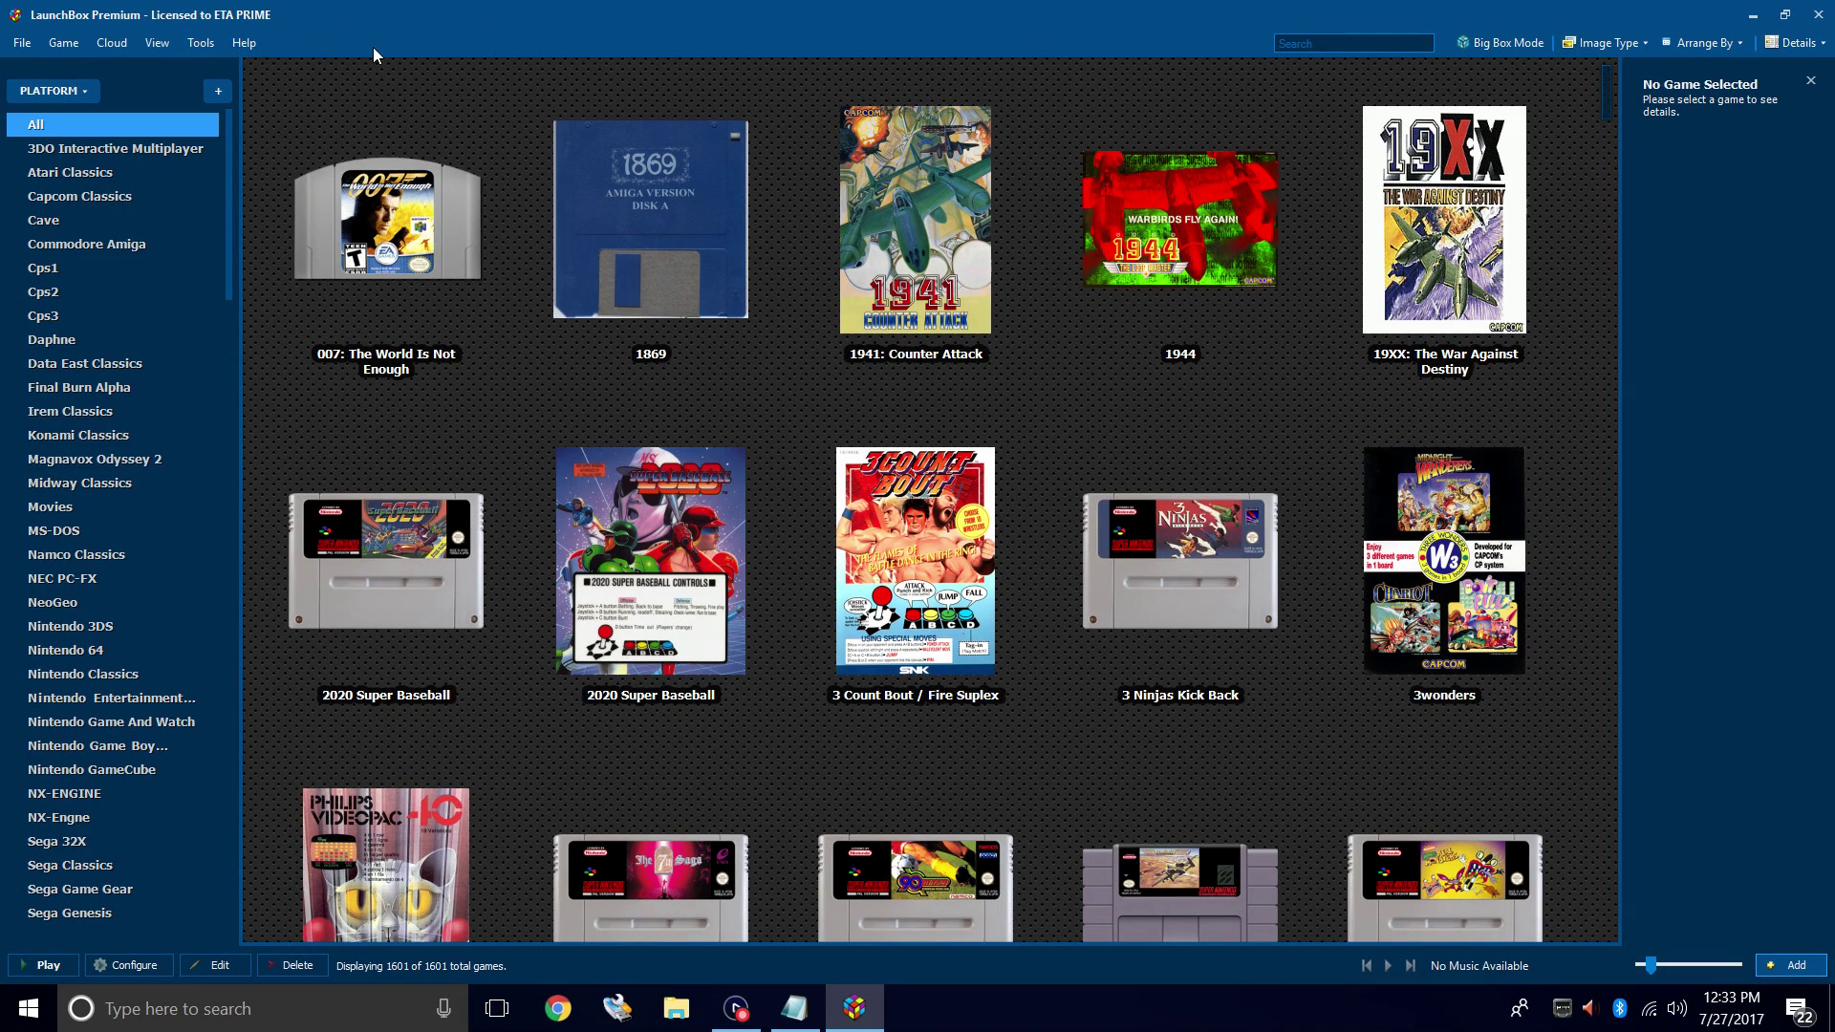
click(197, 46)
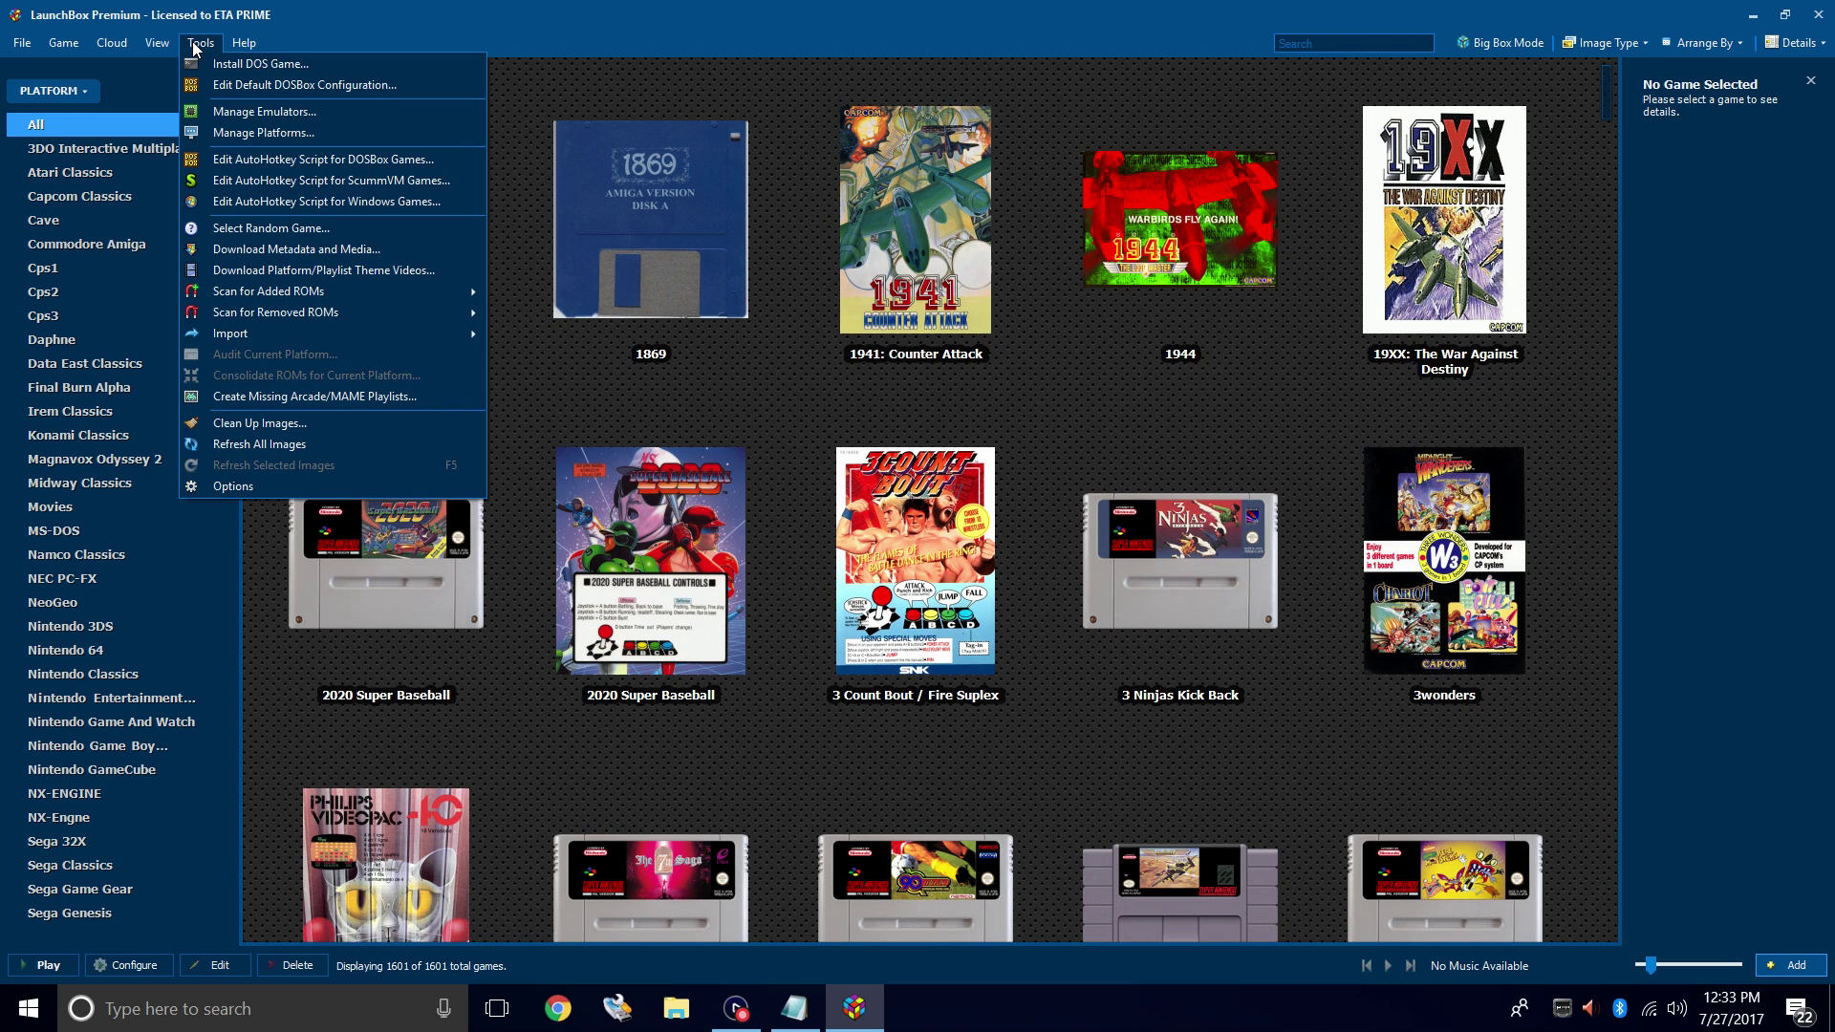
click(258, 112)
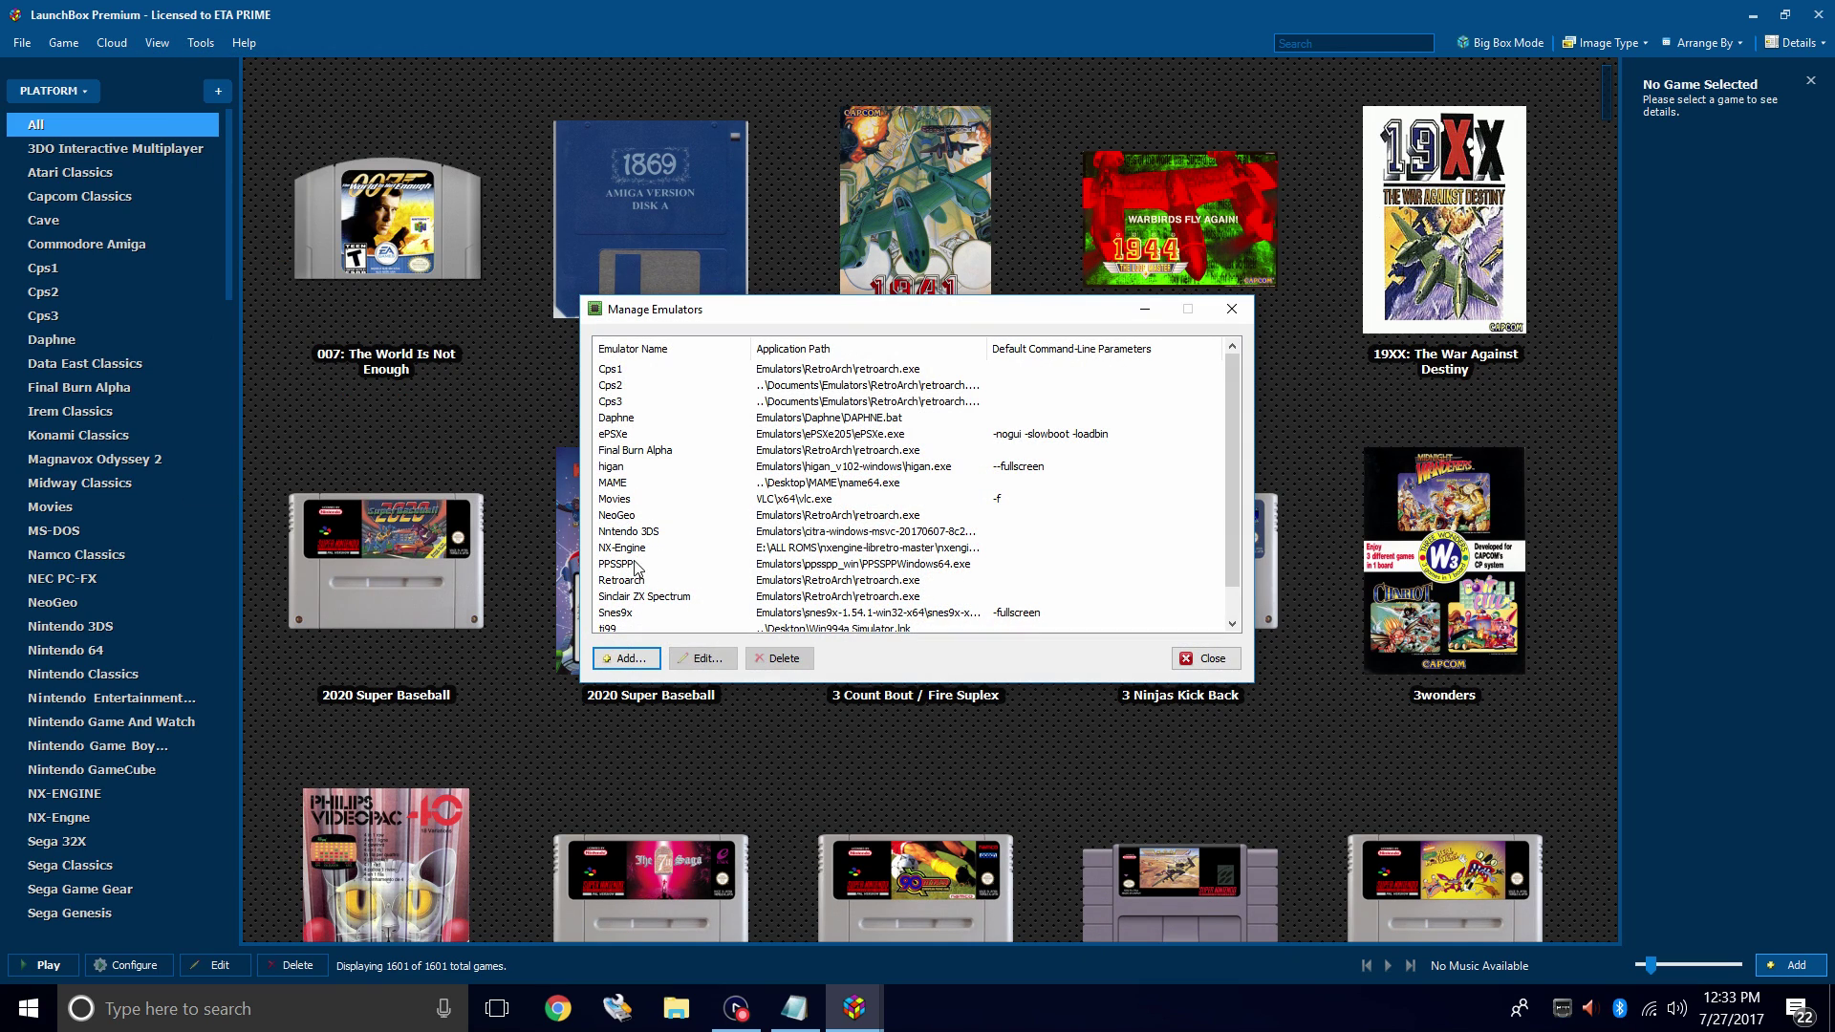
double_click(628, 581)
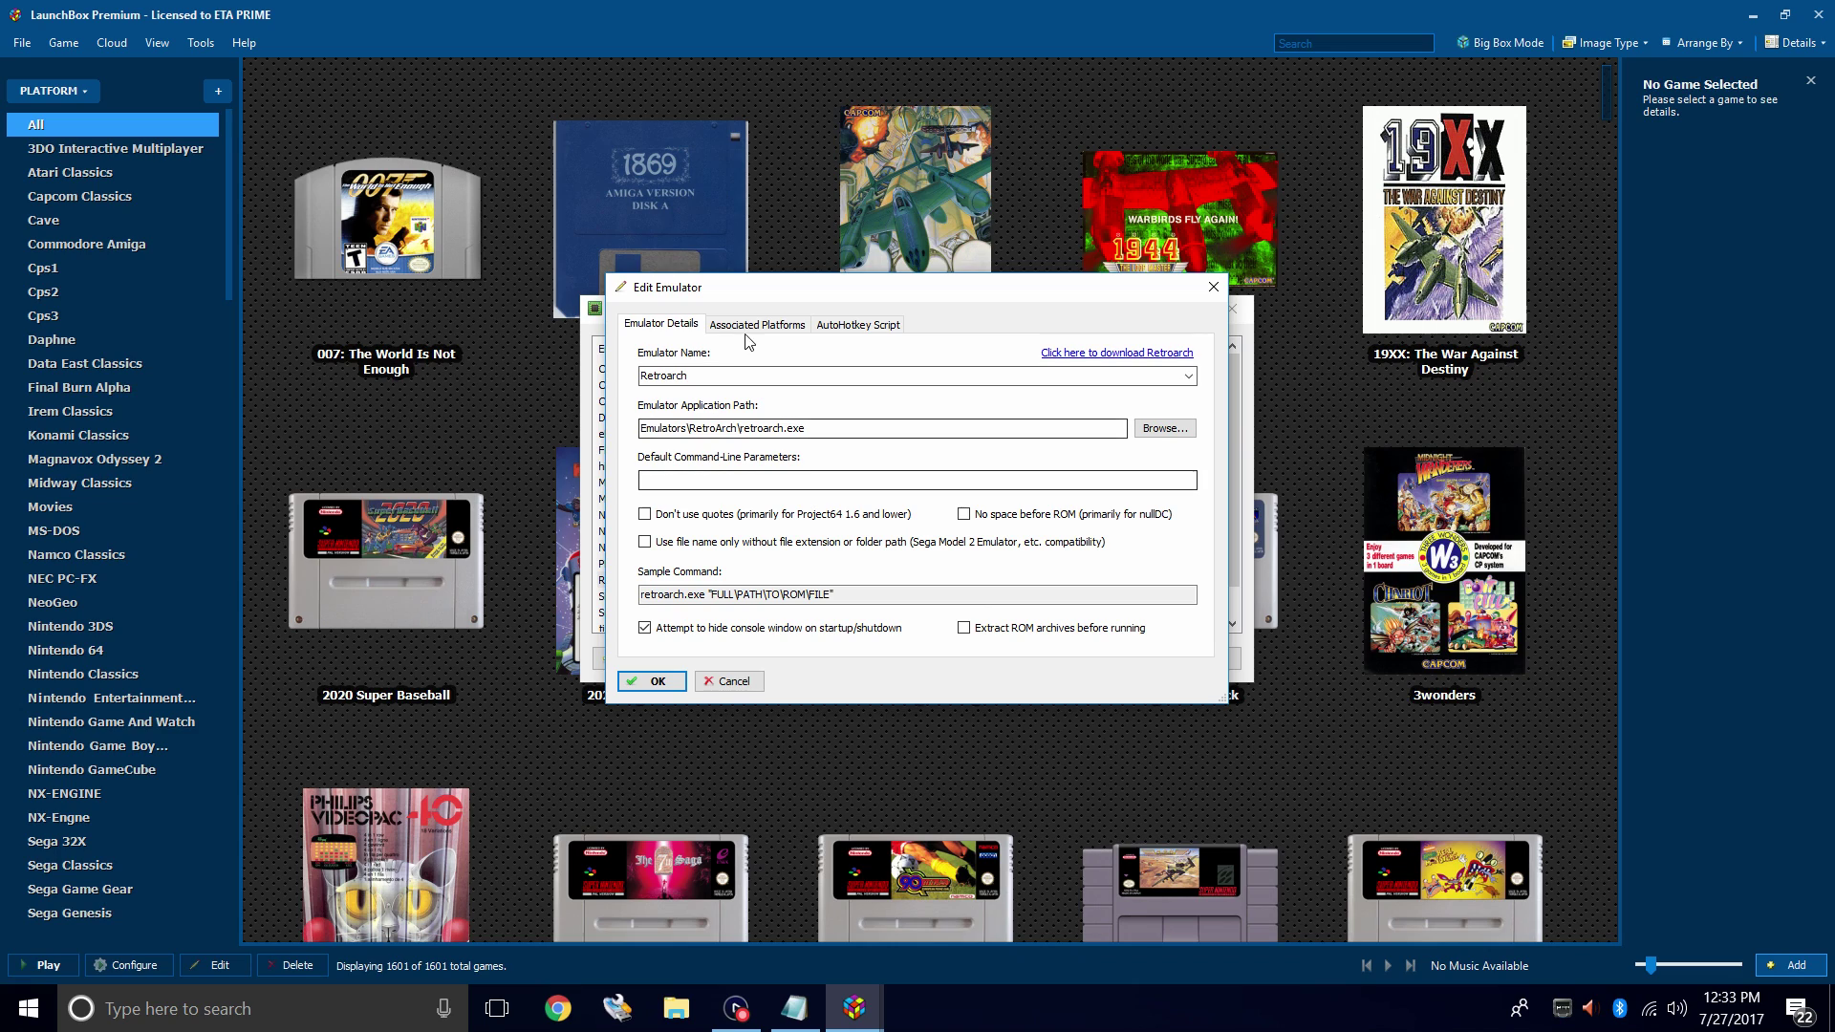
click(758, 325)
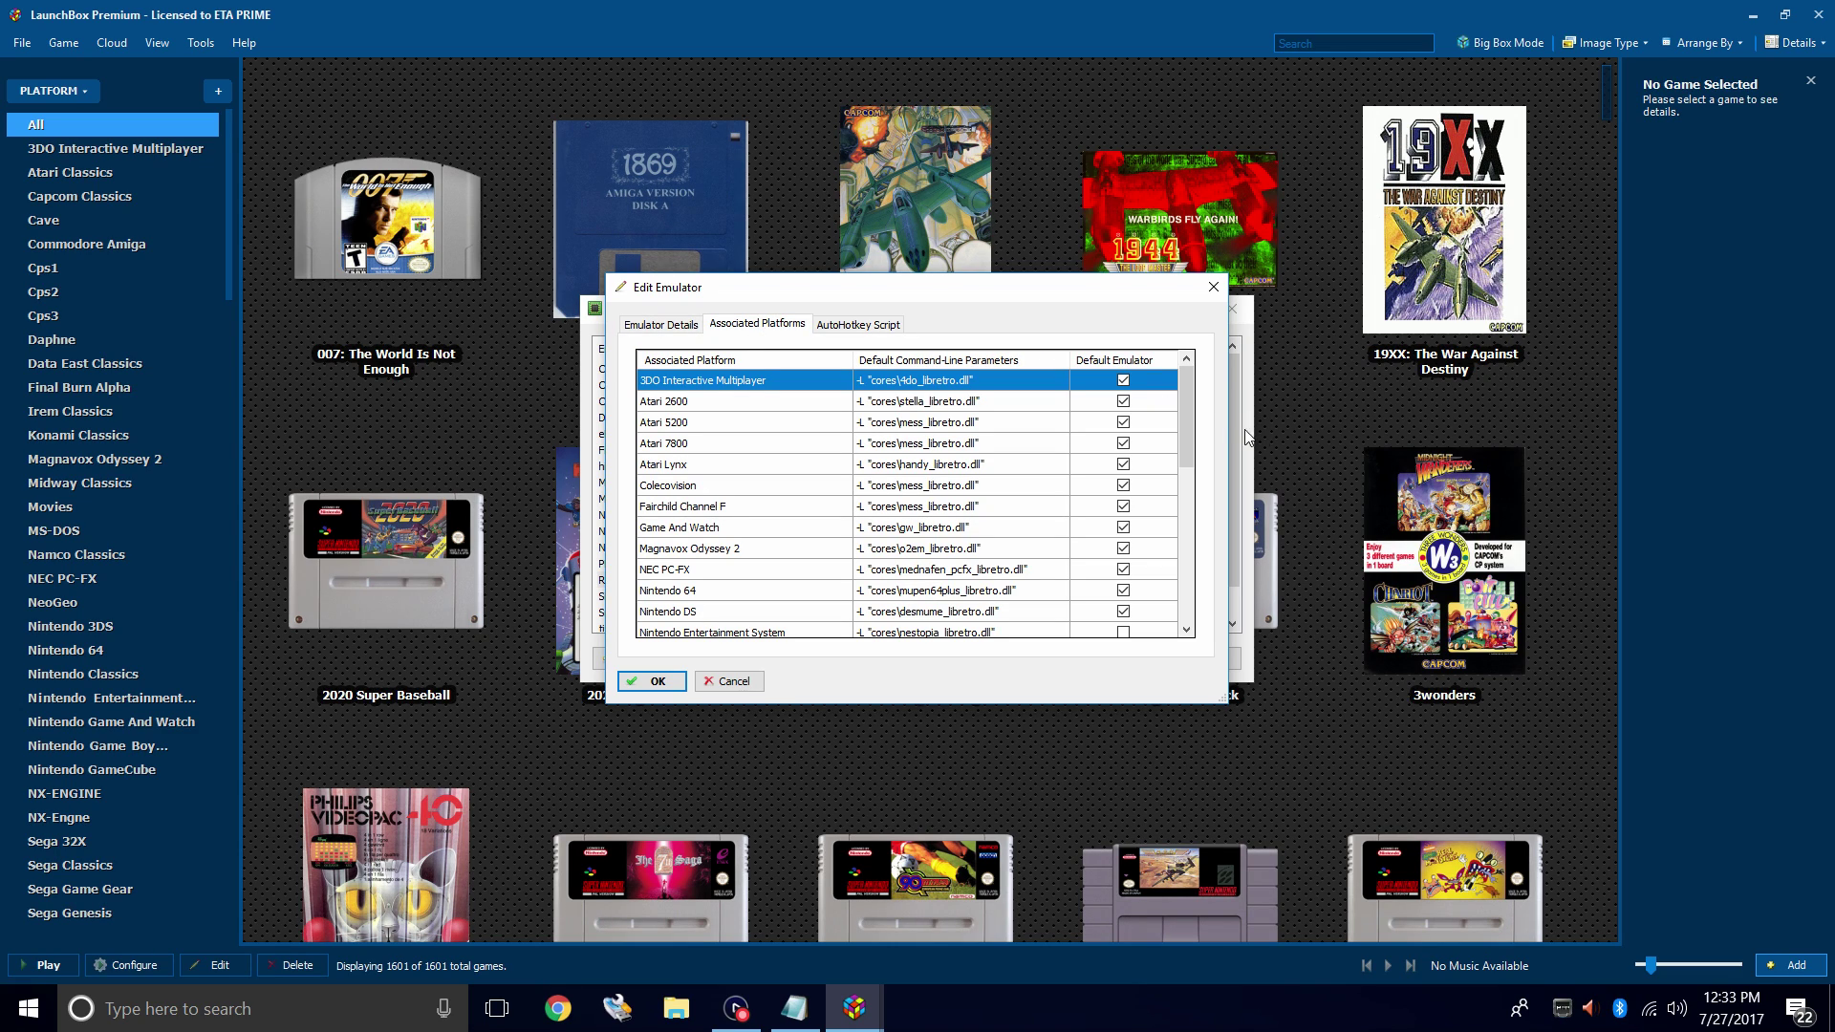
drag(1186, 417, 1183, 644)
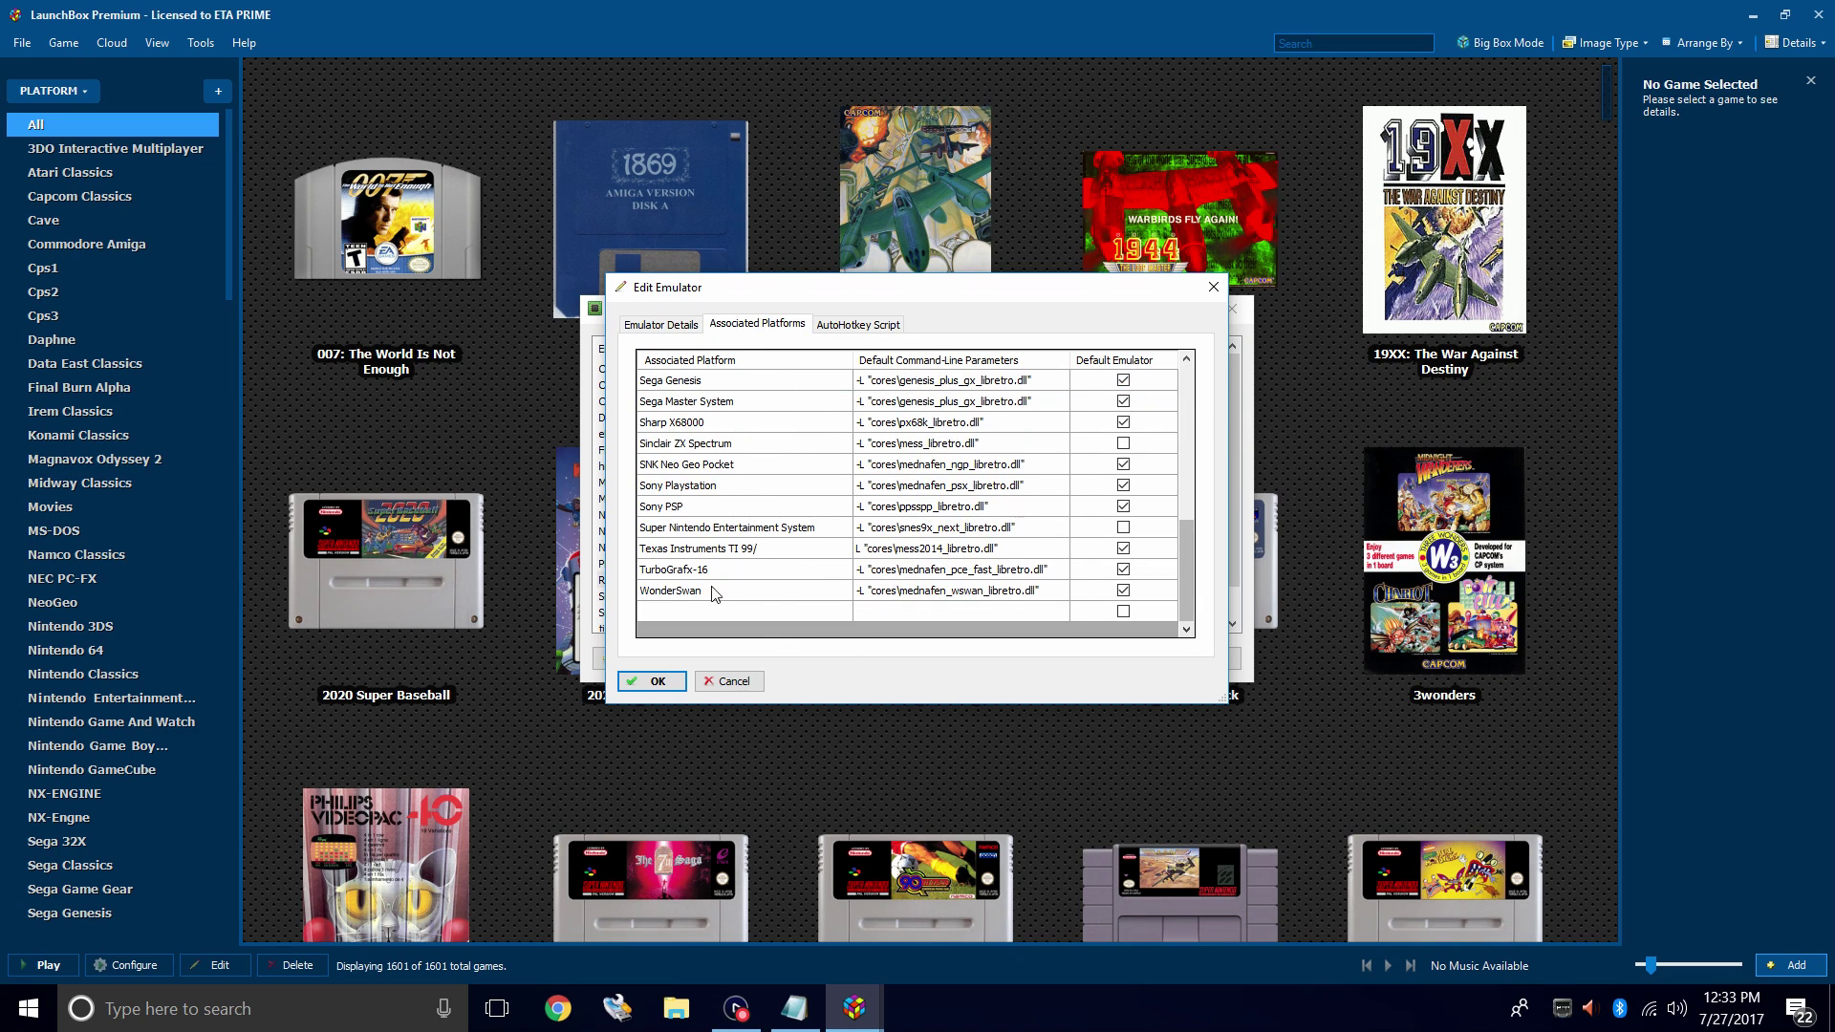
- Add Nintendo Pokemon Mini as a new associated platform for Retroarch, copying the name from the text file notes
click(808, 1021)
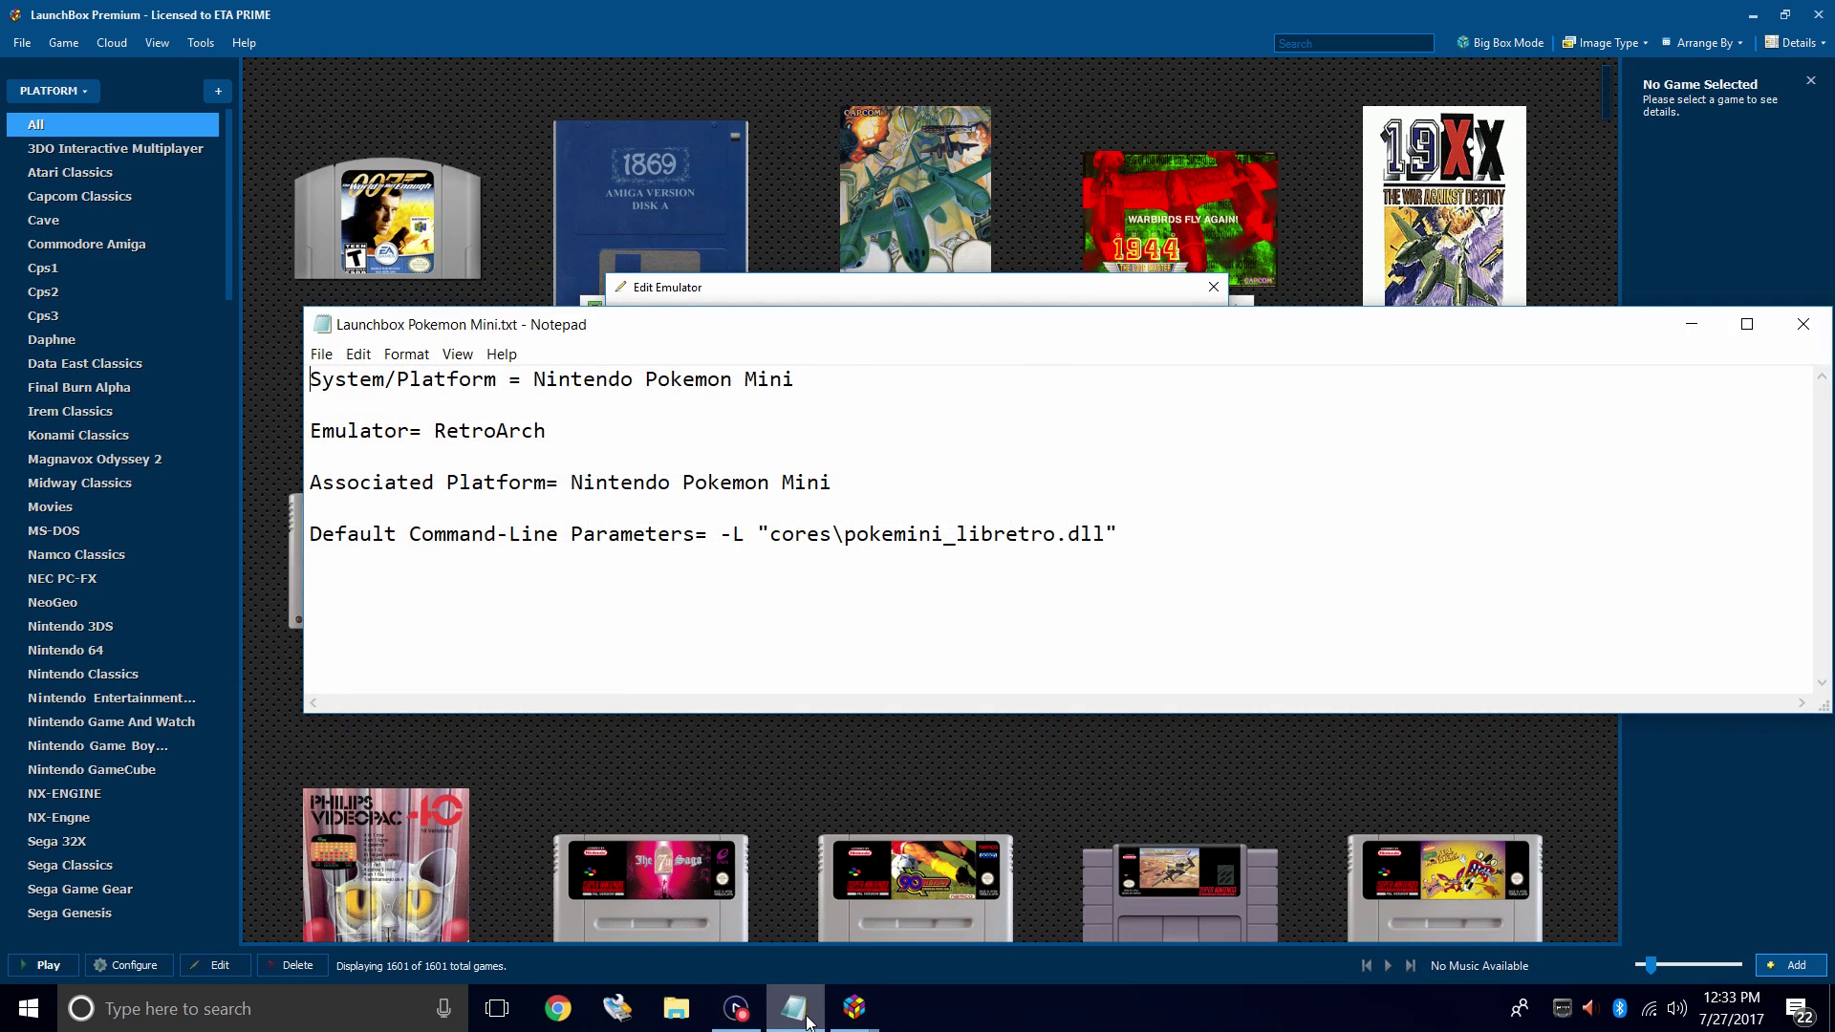
drag(906, 300, 746, 690)
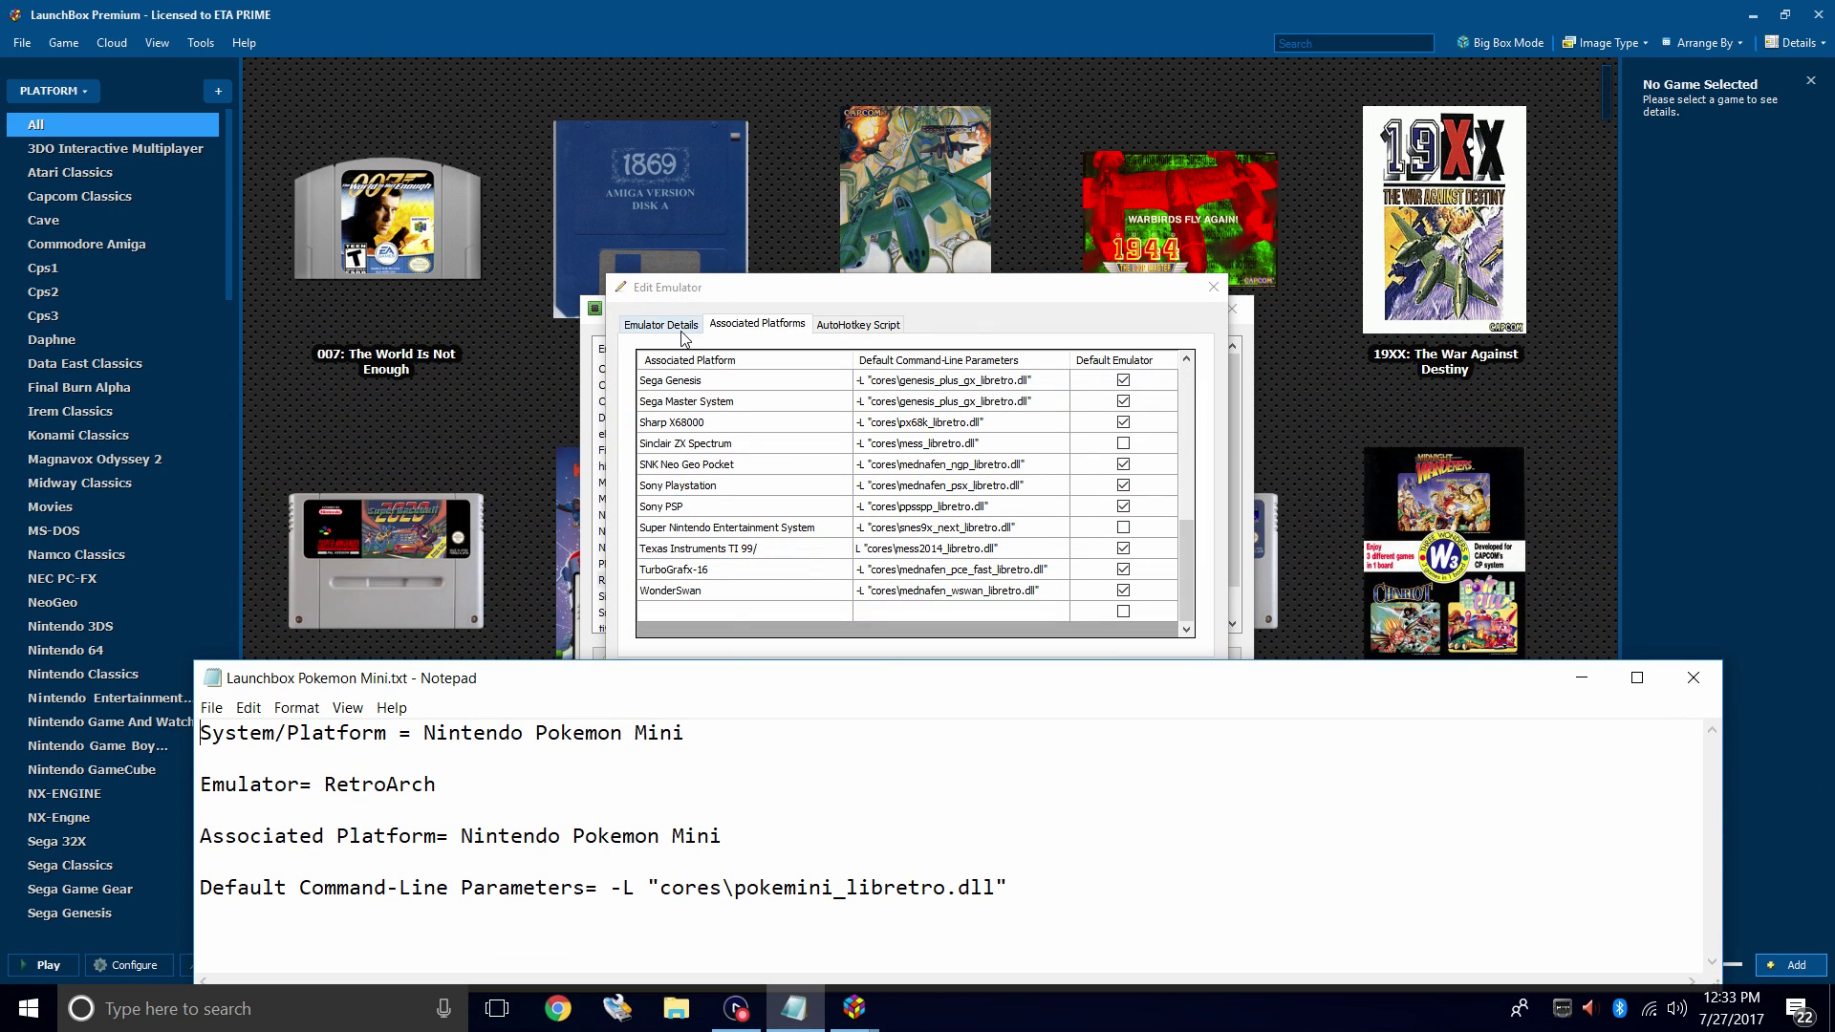
drag(723, 837, 460, 838)
right_click(557, 836)
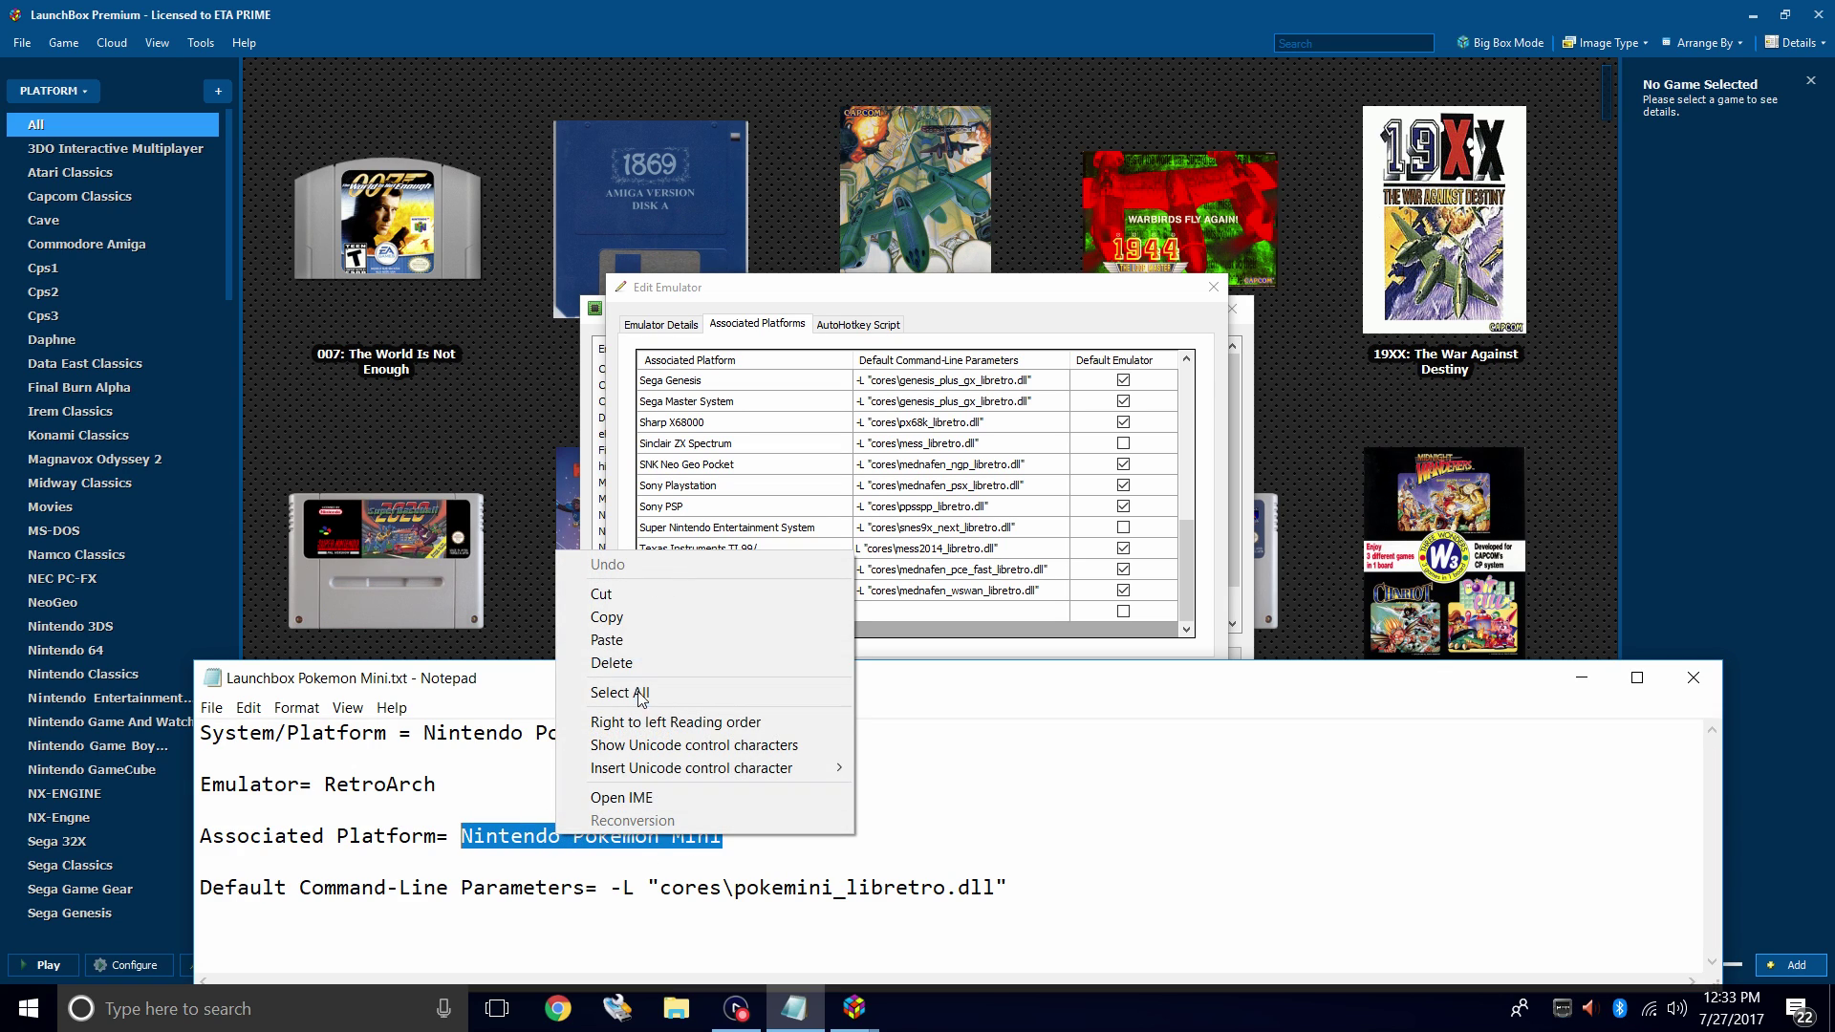
click(639, 623)
click(711, 609)
right_click(711, 609)
click(755, 696)
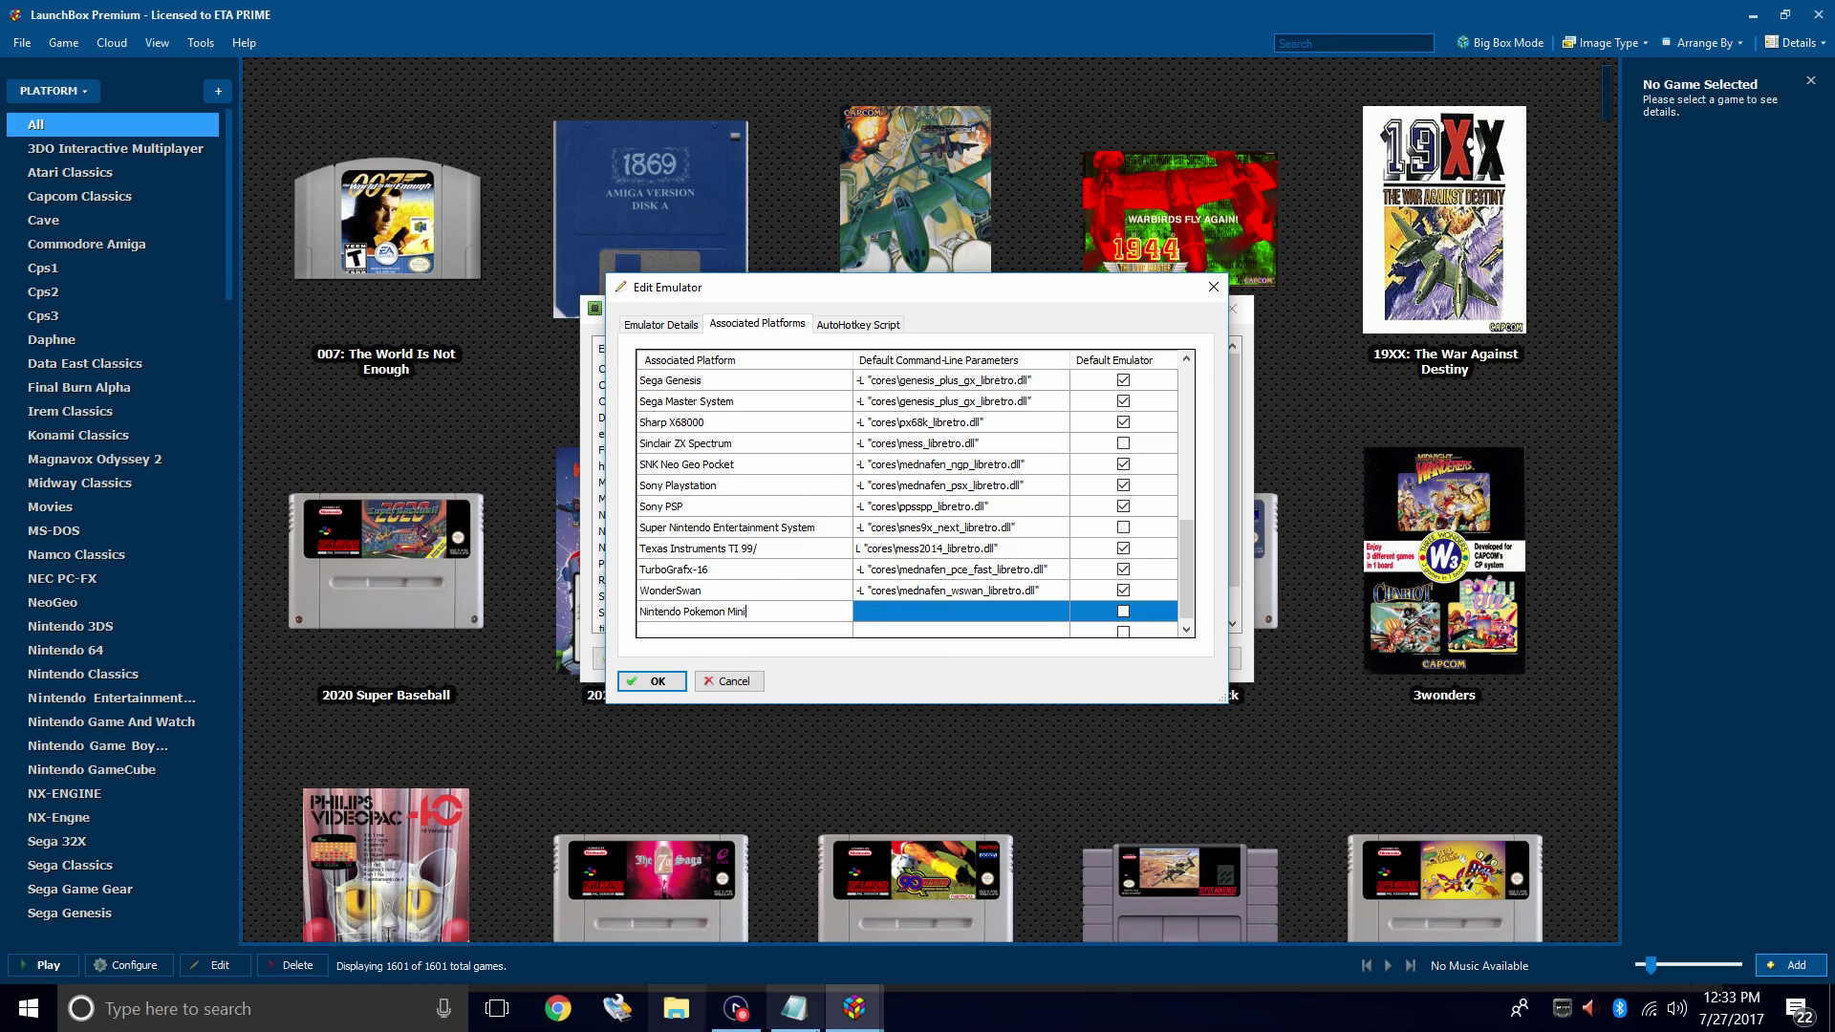
- Set Nintendo Pokemon Mini's default command-line parameters to -L "cores\pokemini_libretro.dll", copied from the text file notes
click(799, 1023)
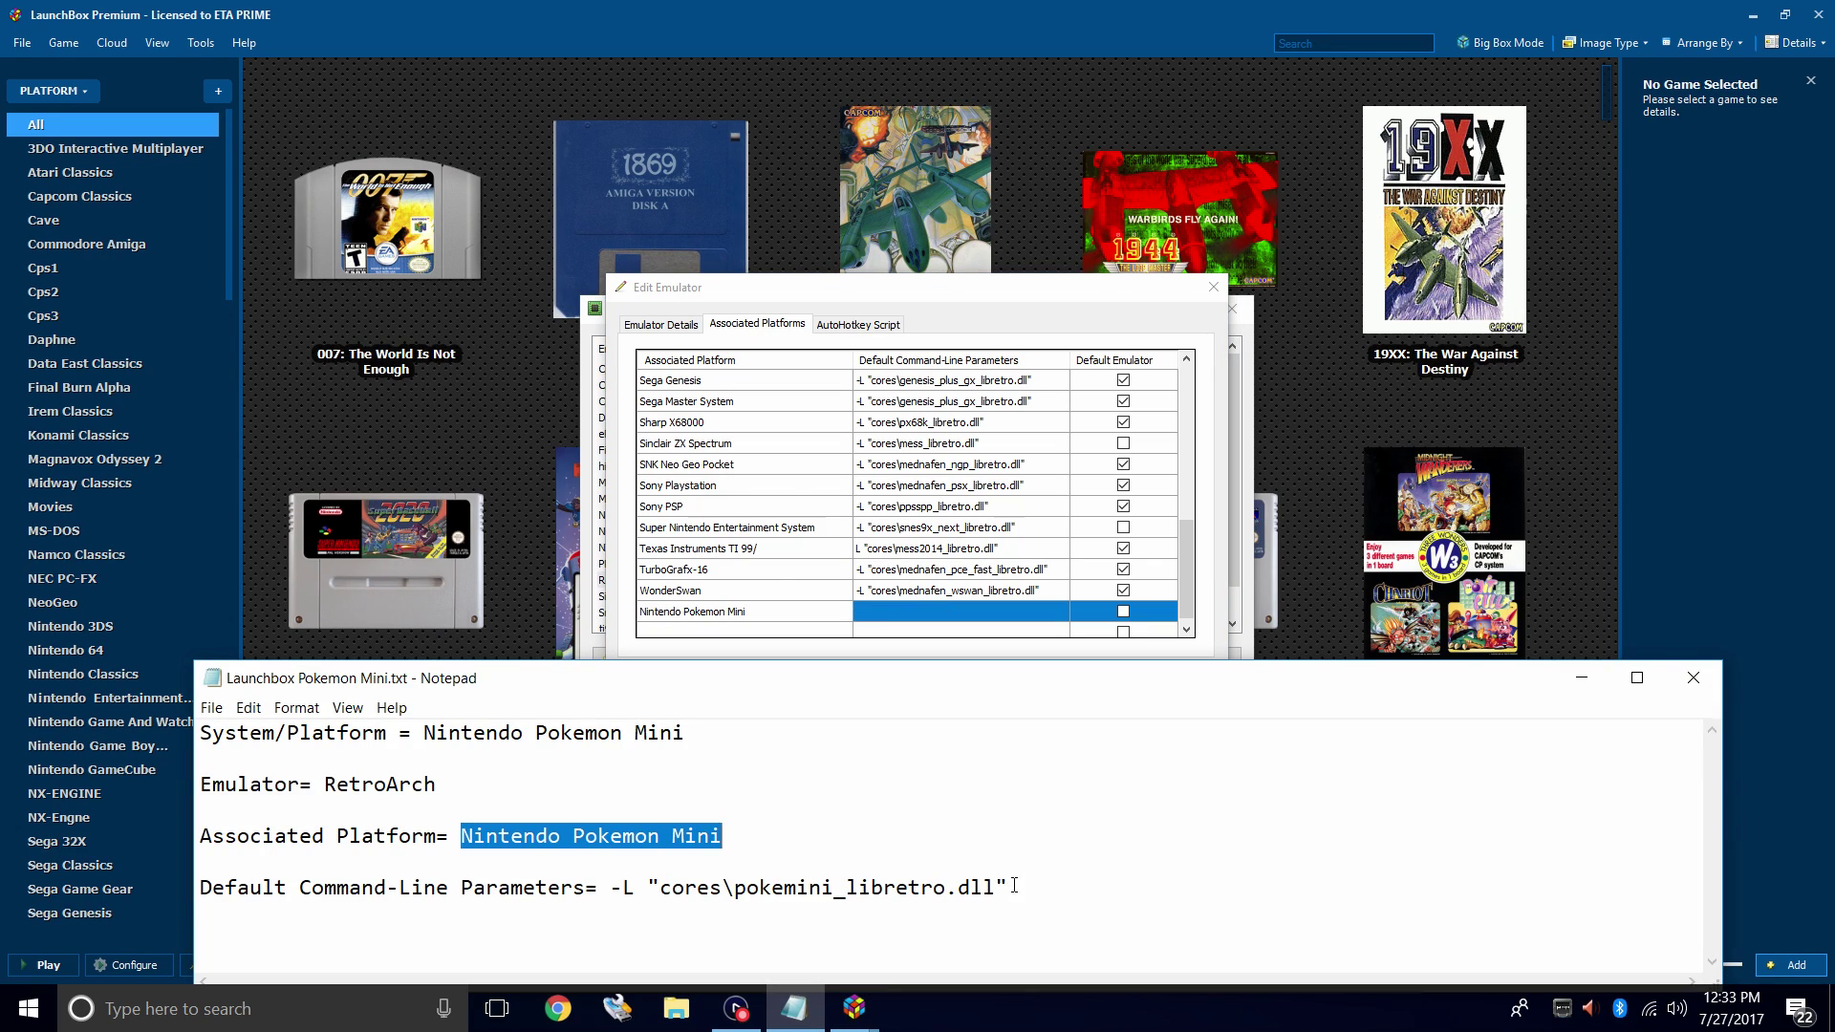
drag(1015, 887, 616, 888)
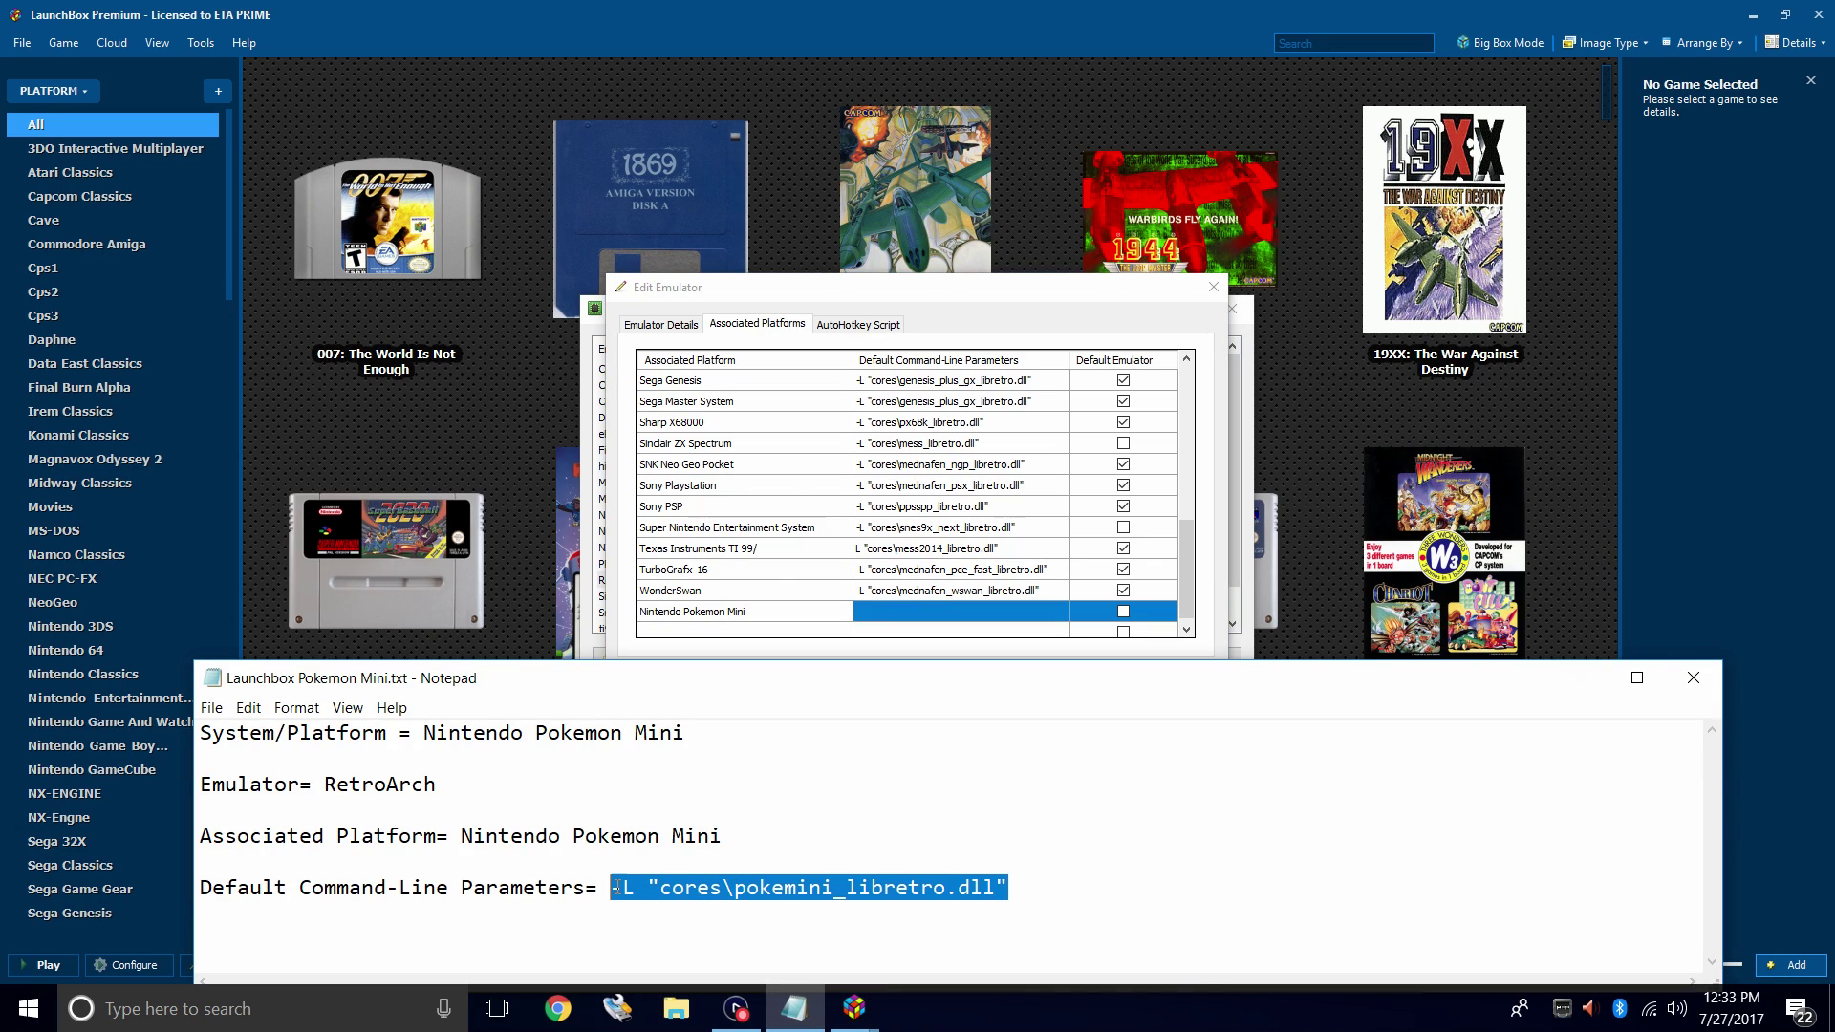
right_click(950, 888)
click(1019, 668)
click(906, 616)
click(906, 616)
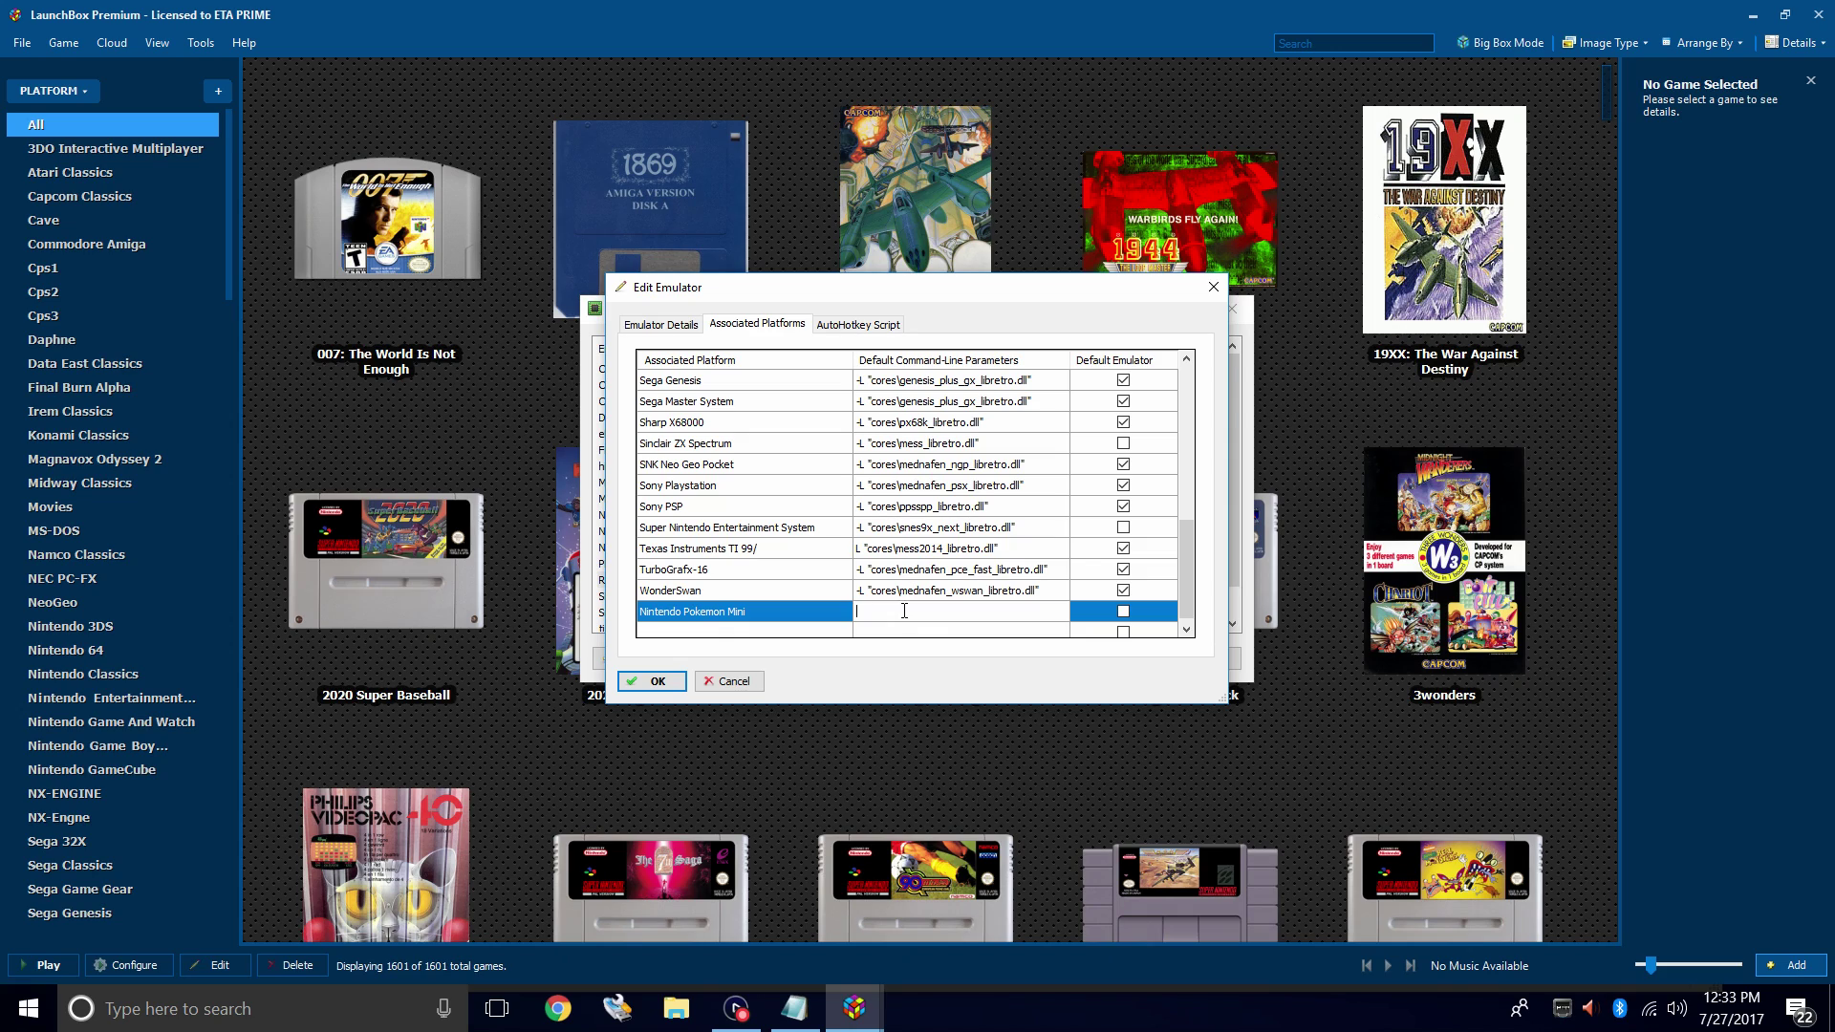
right_click(906, 617)
click(925, 694)
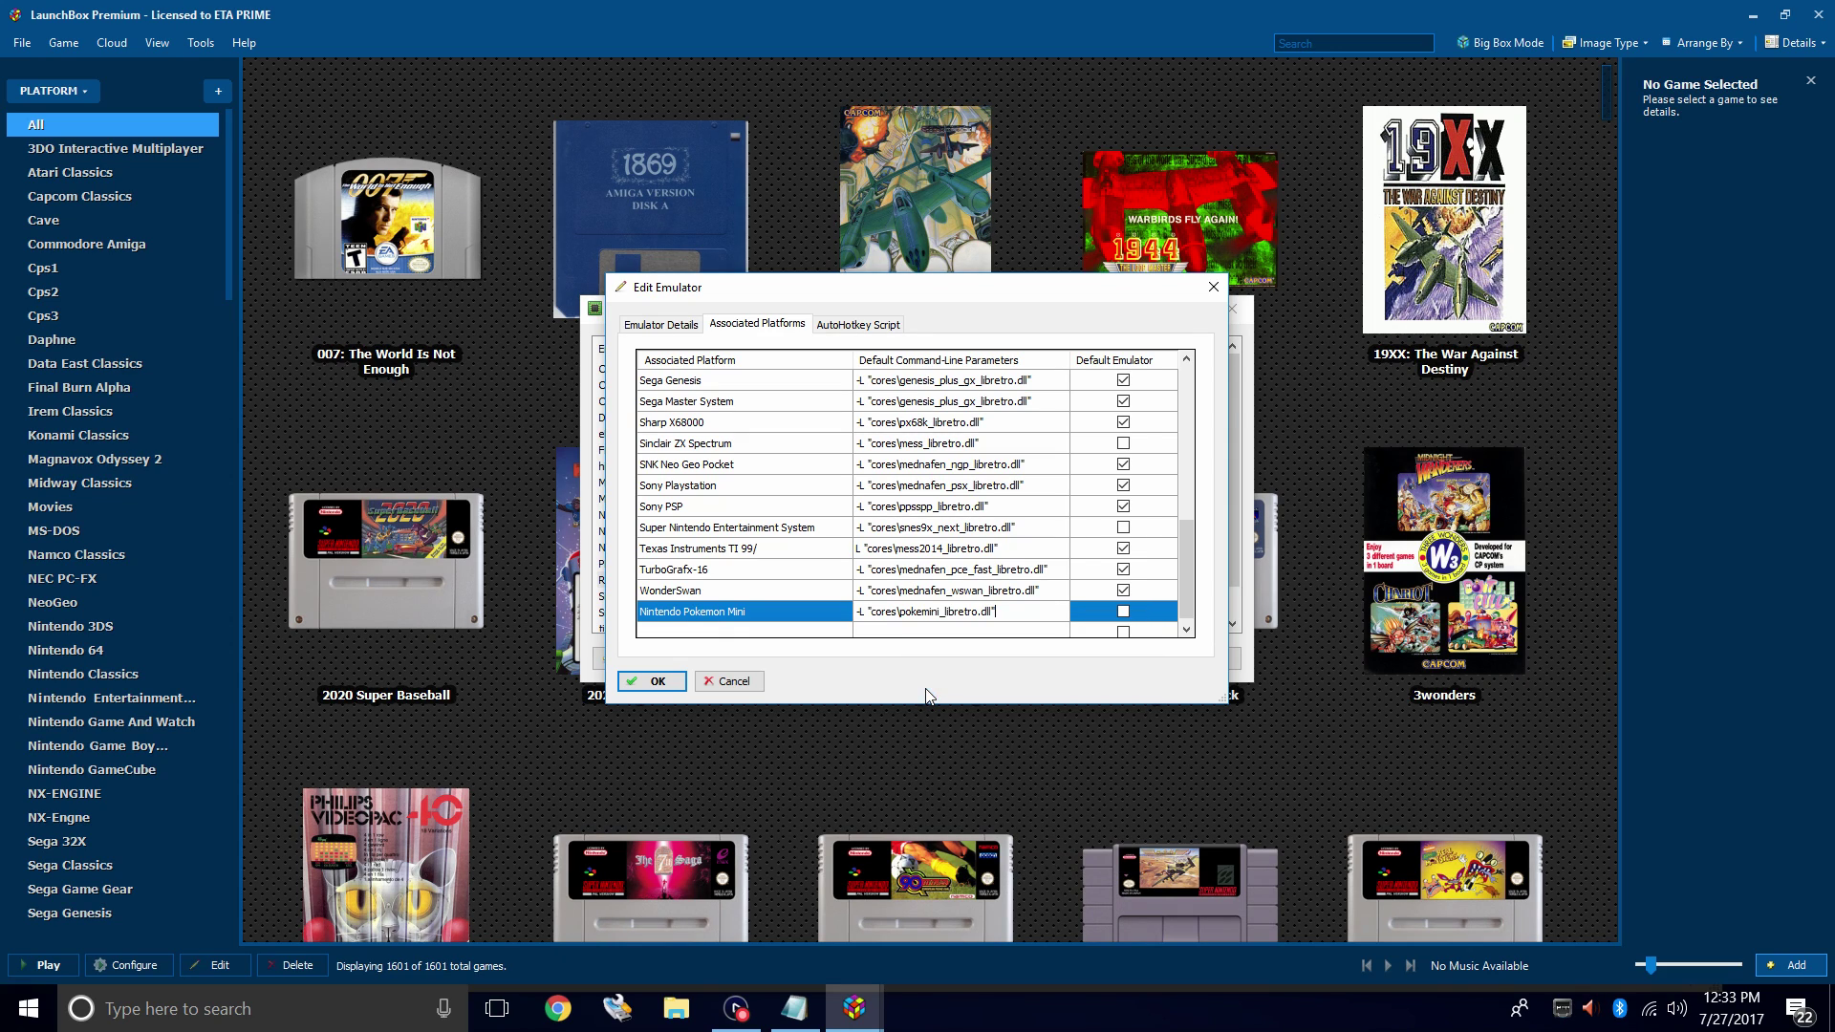
- Make Retroarch the default emulator for Nintendo Pokemon Mini, save the emulator changes and close the emulator manager
click(1123, 615)
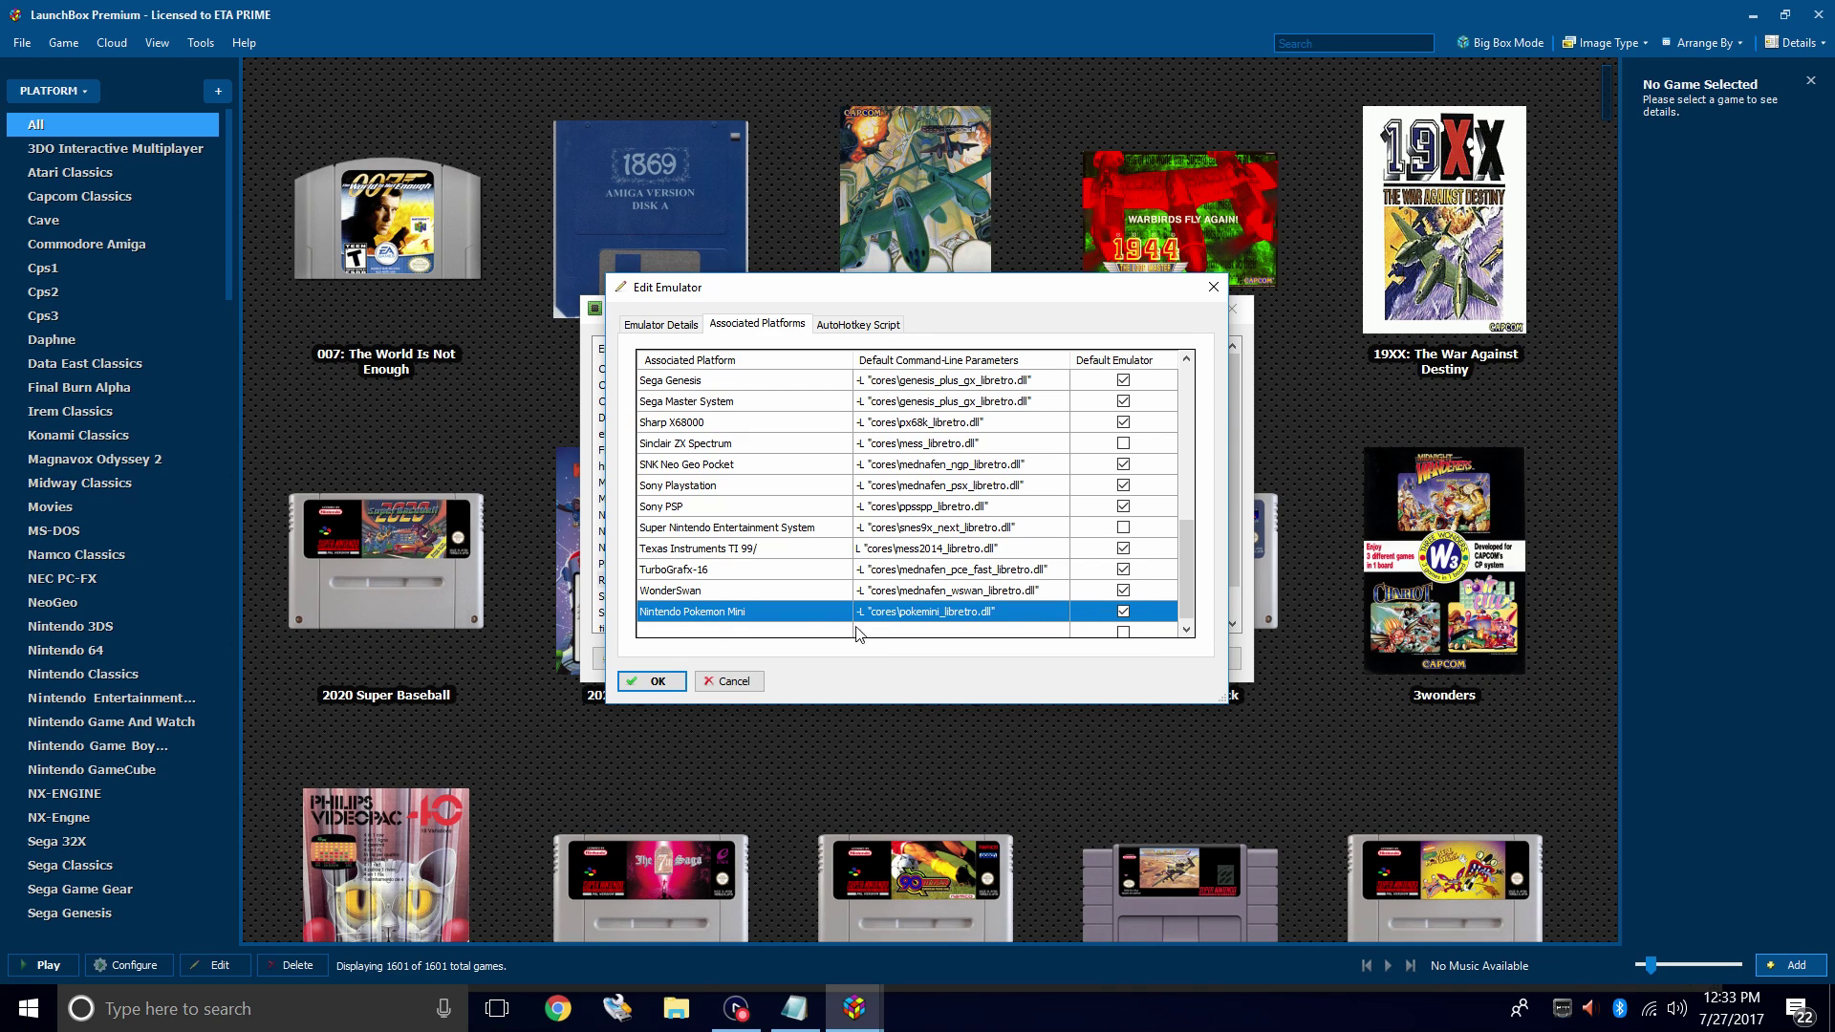
click(668, 684)
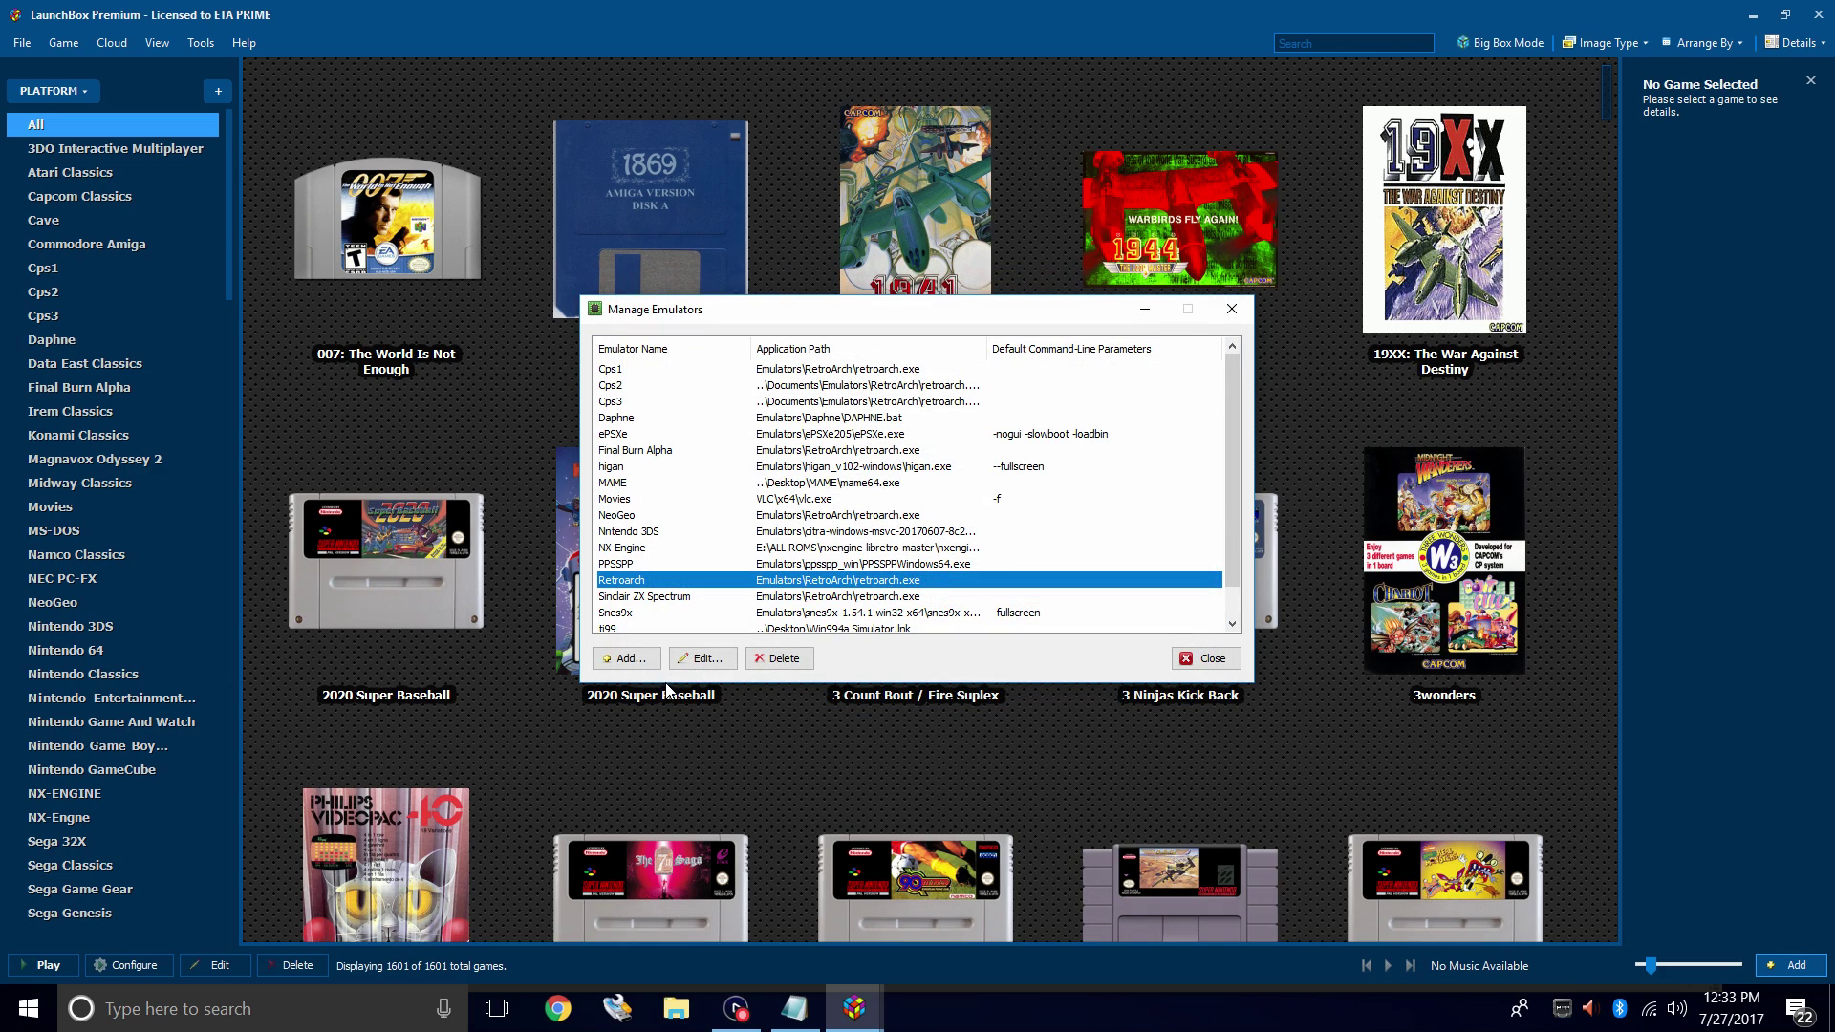
click(1210, 659)
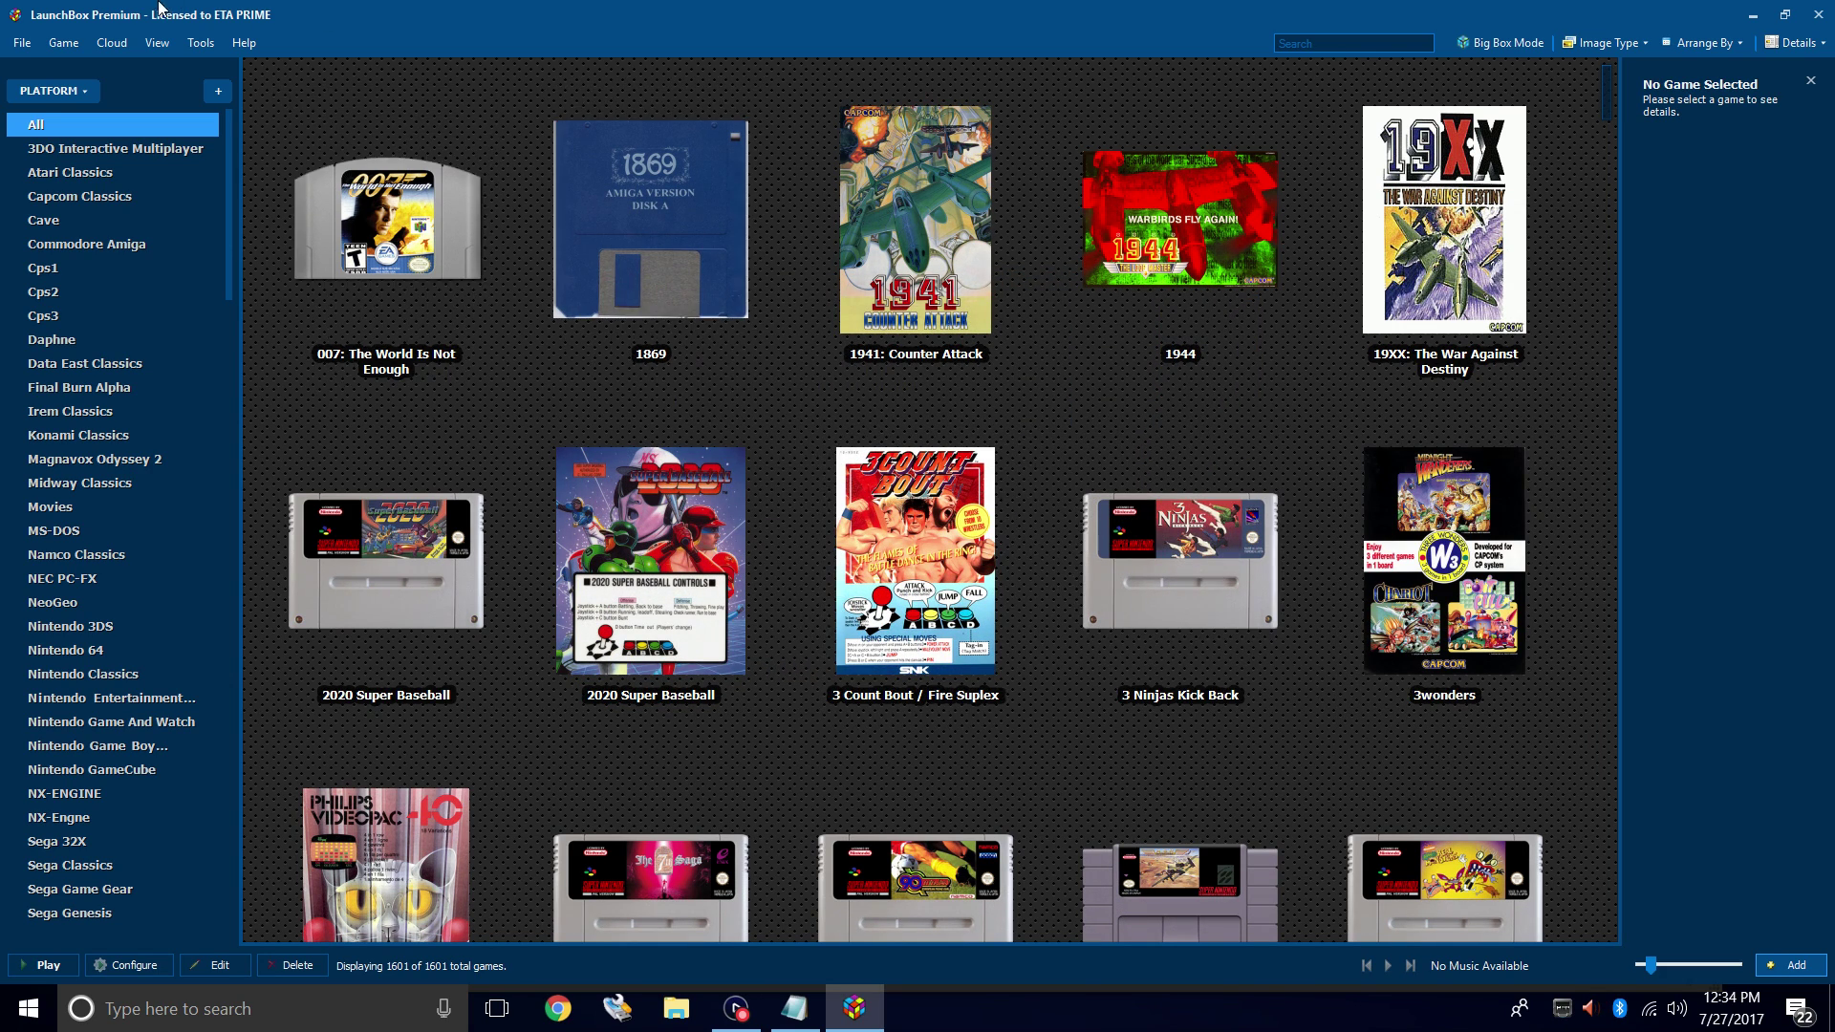
- Start a ROM files import and add the Pokemon Minis folder from LaunchBox's Games folder as its source
click(201, 43)
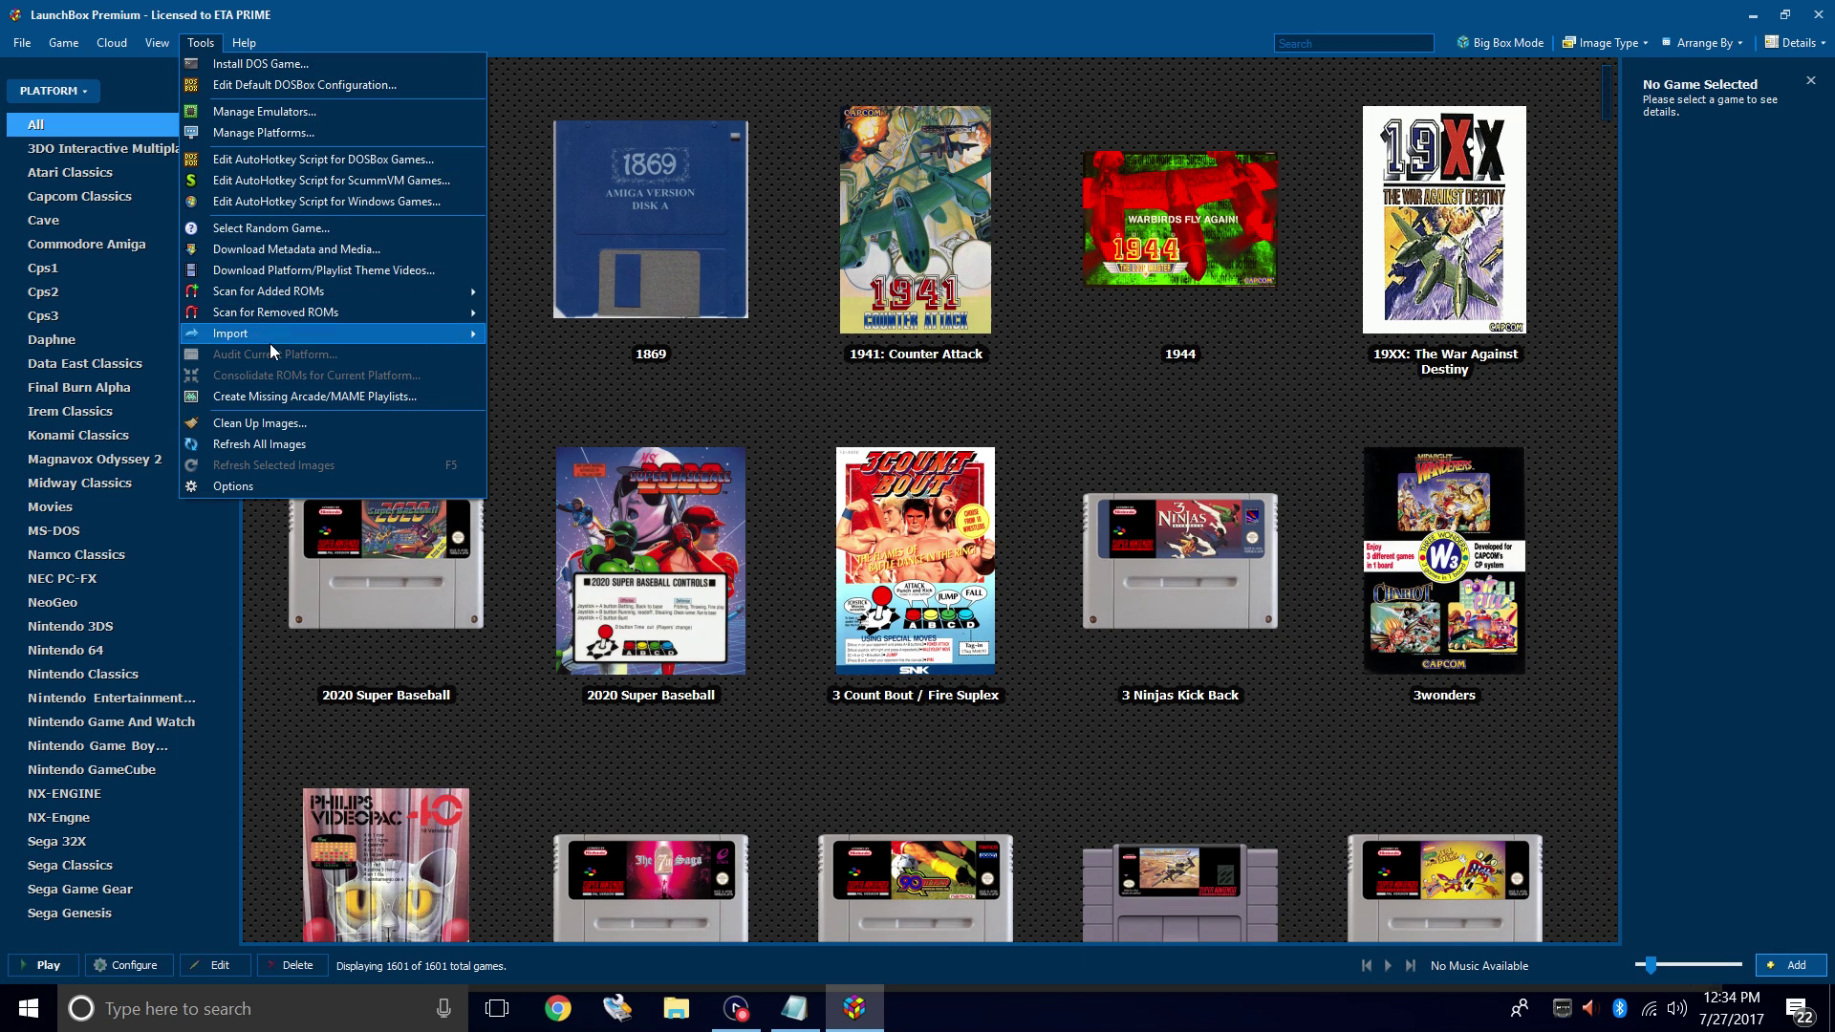
mouse_move(273, 335)
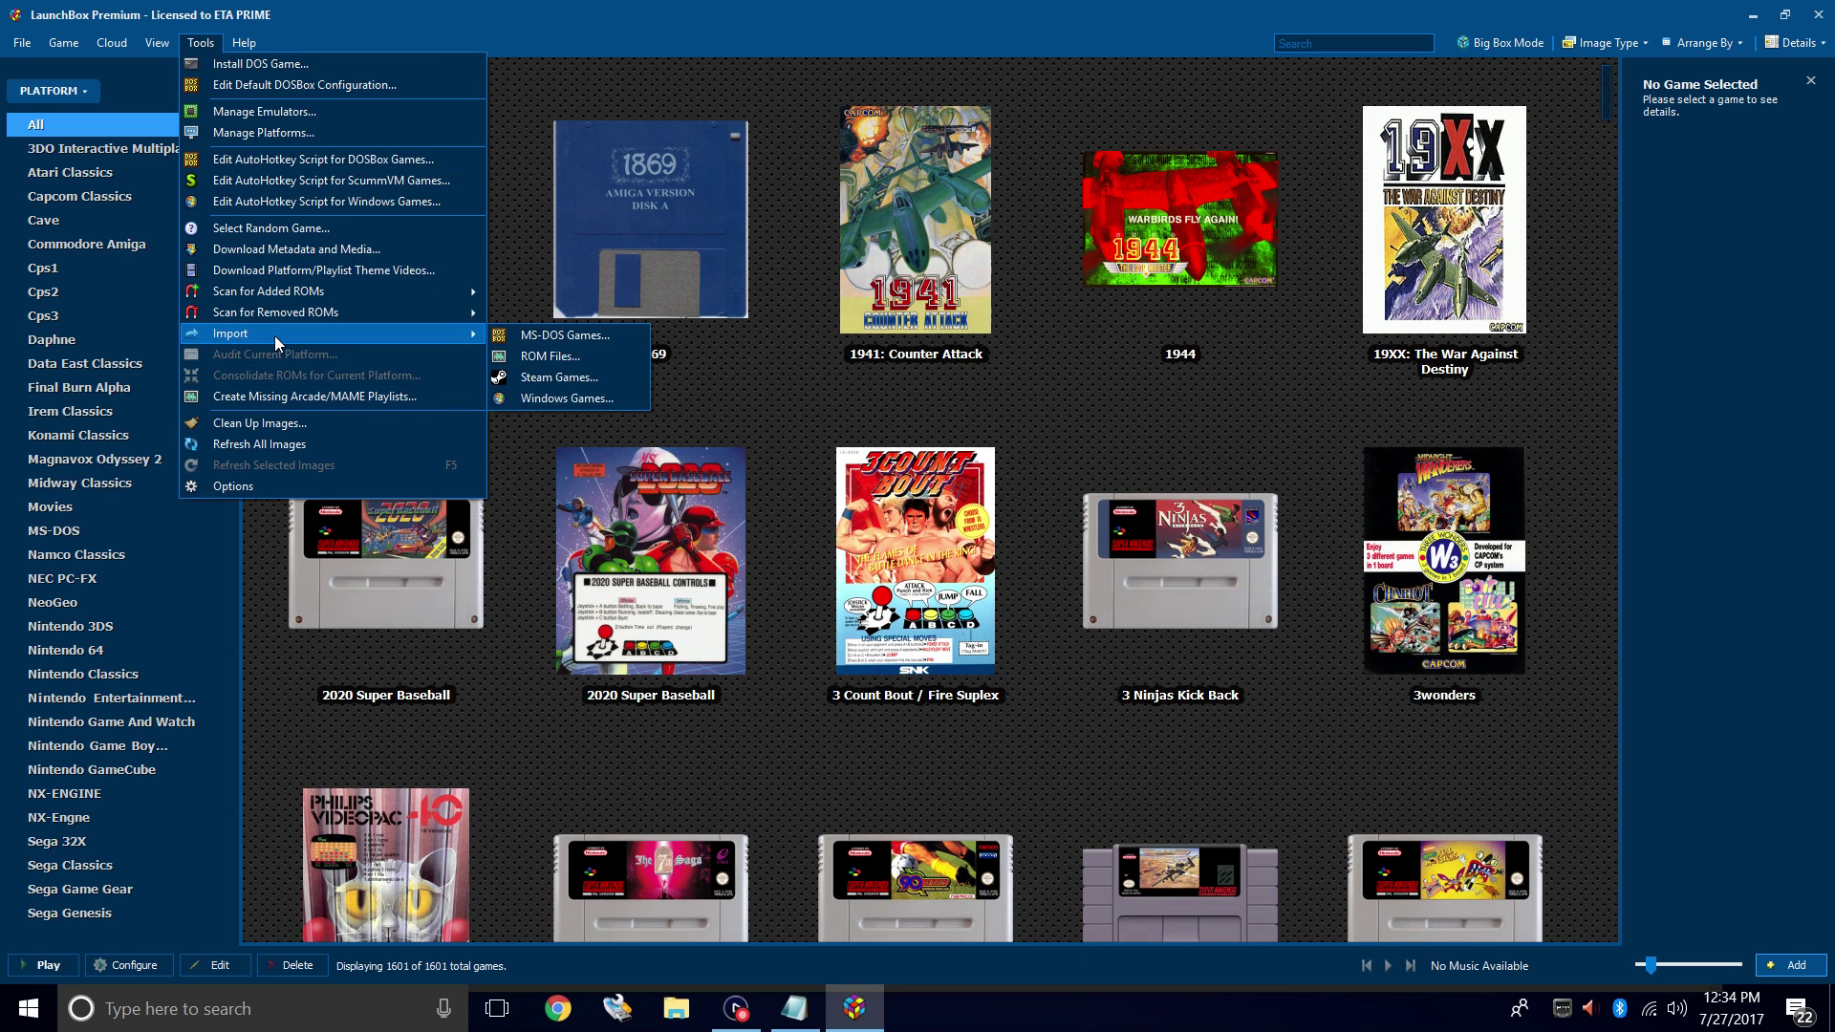
click(525, 361)
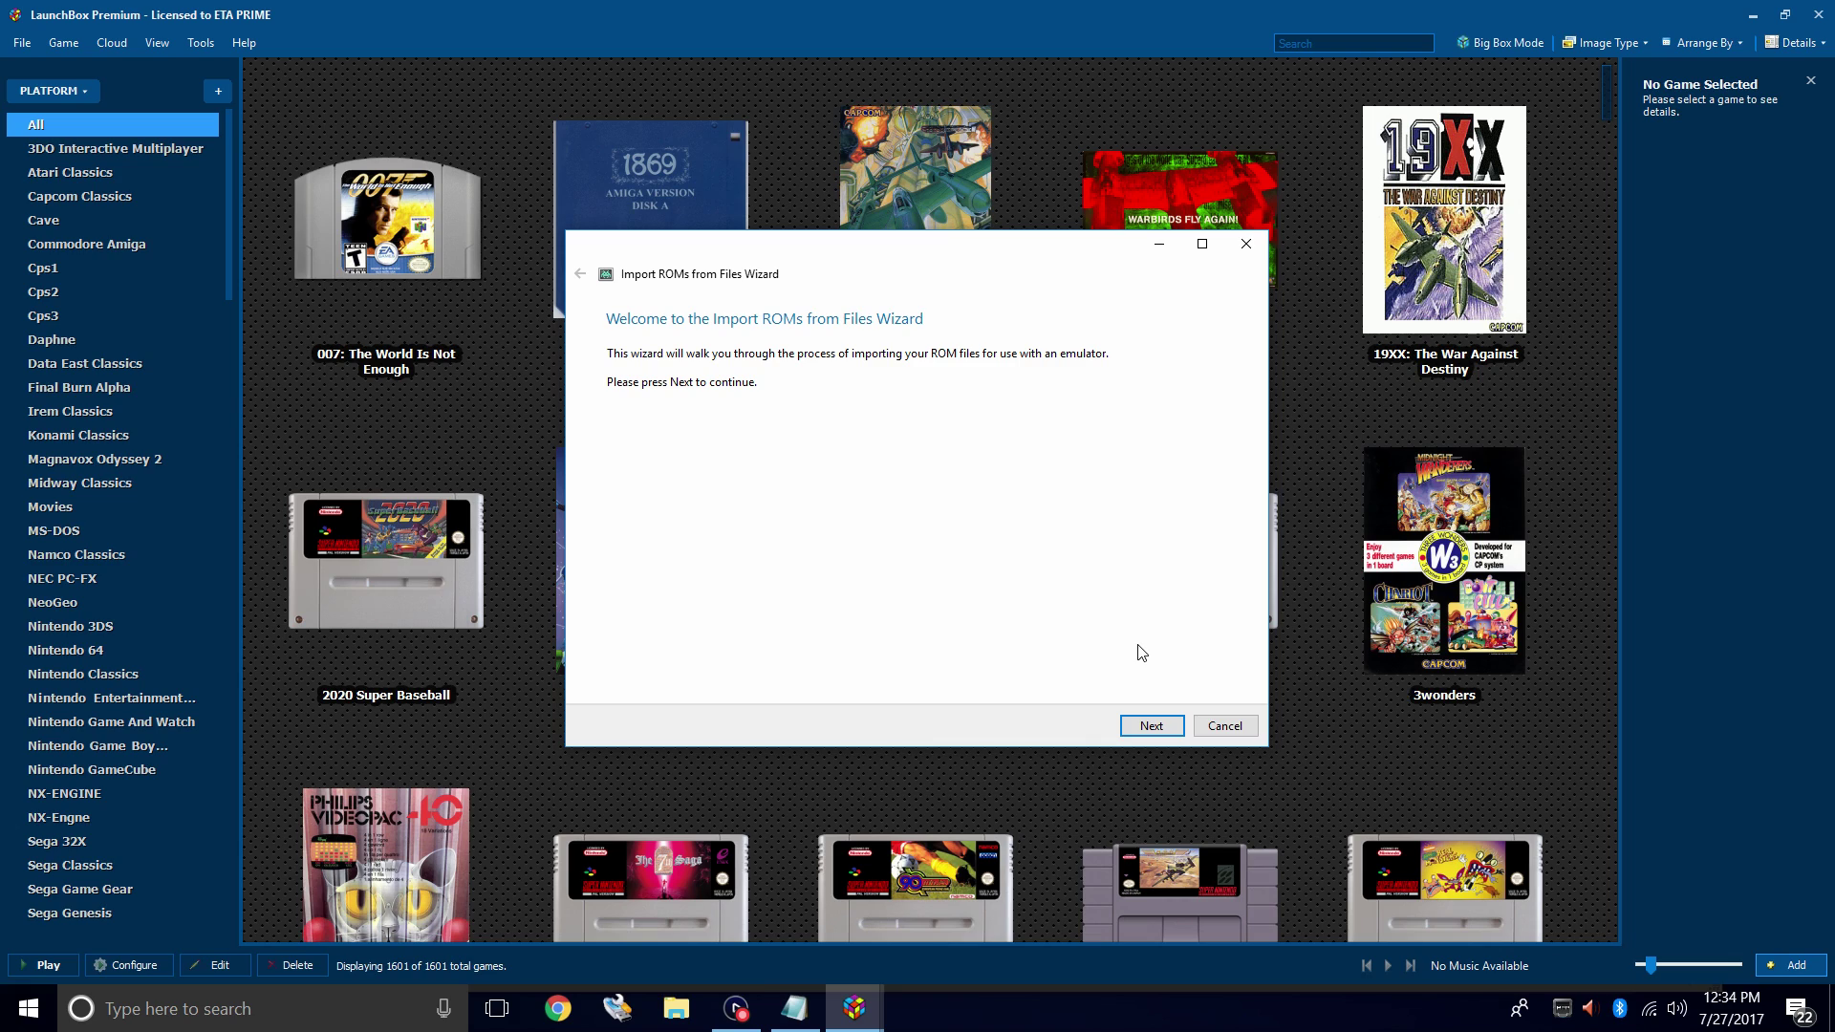
click(1150, 726)
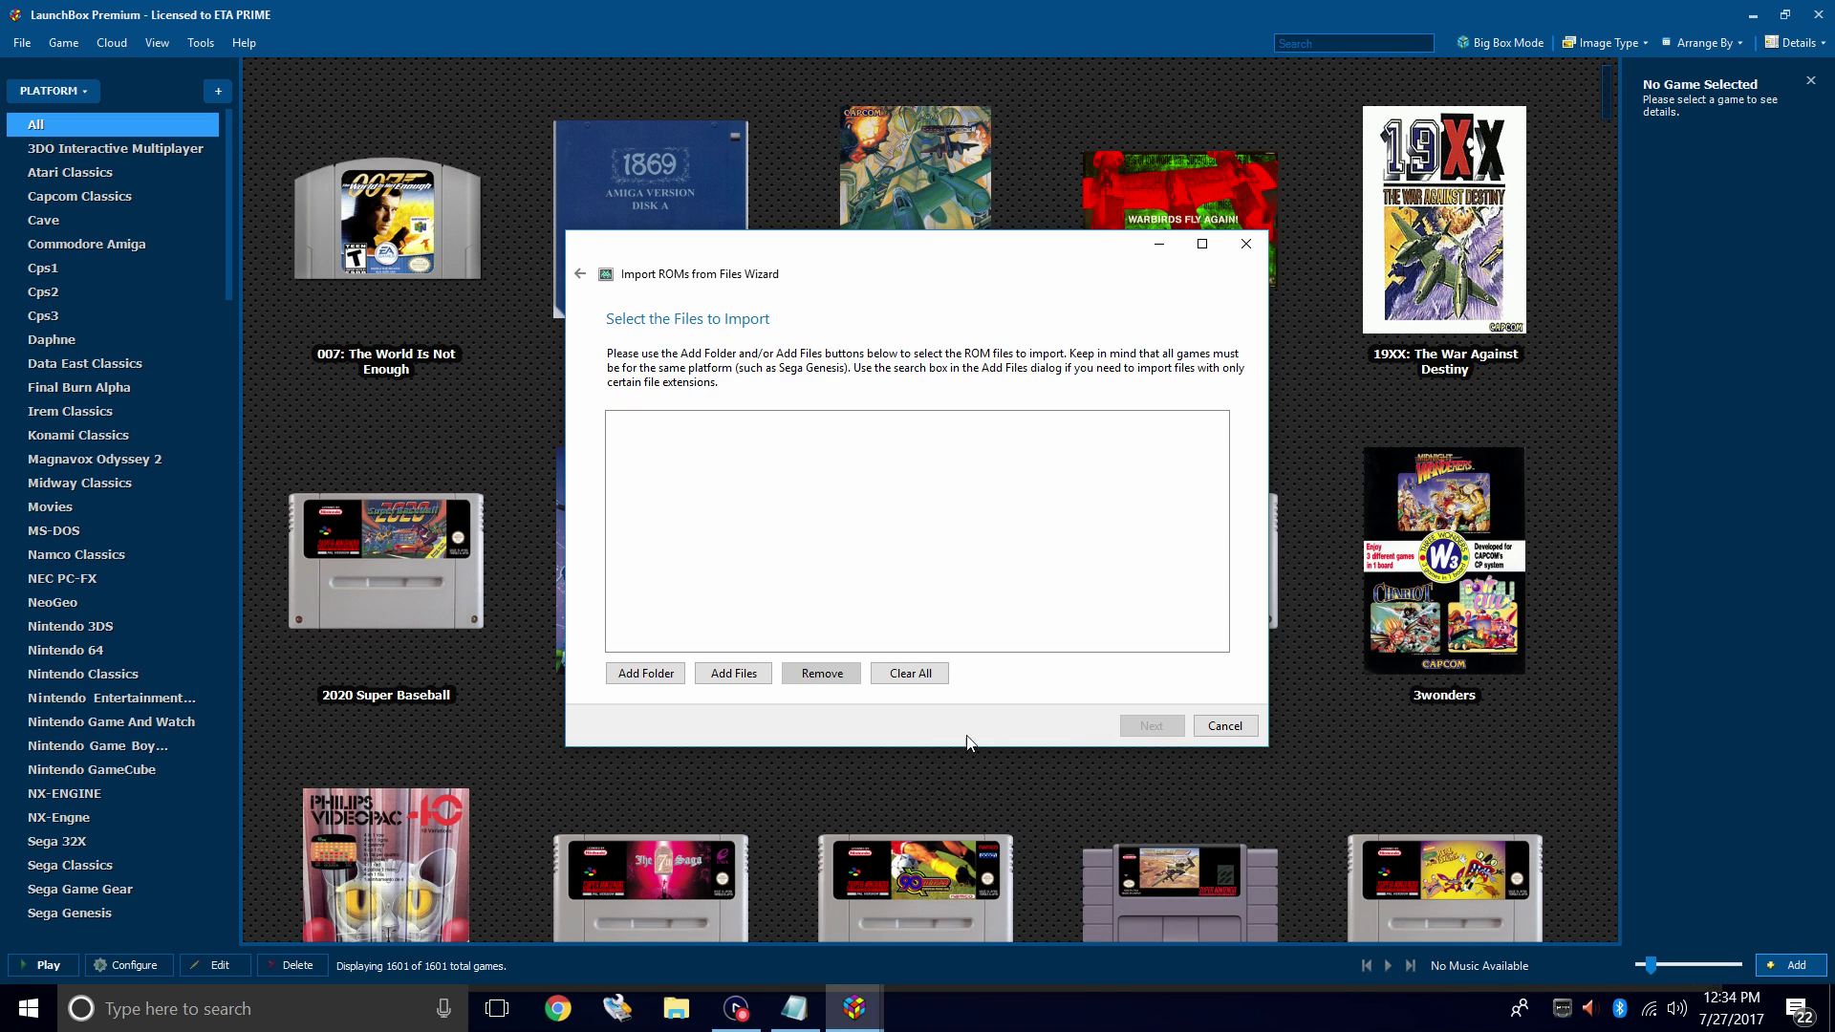
click(645, 675)
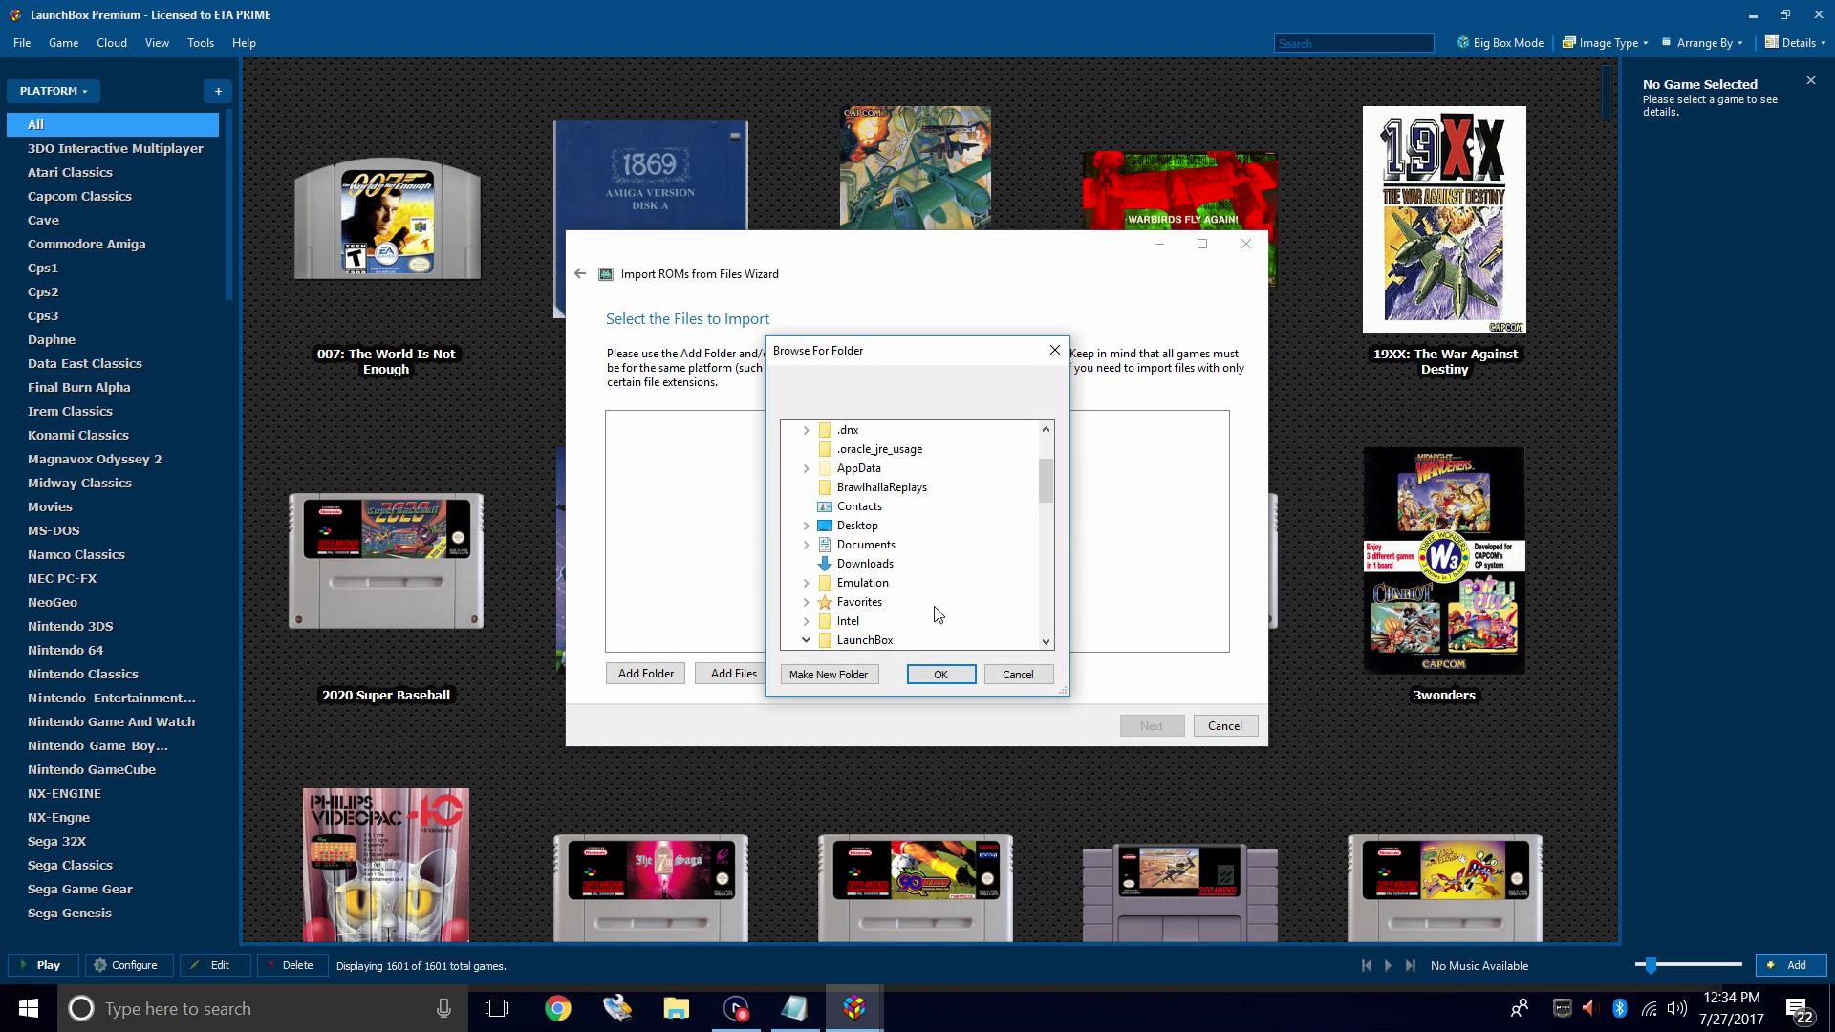
drag(1044, 484, 1046, 543)
click(825, 526)
click(946, 527)
click(941, 675)
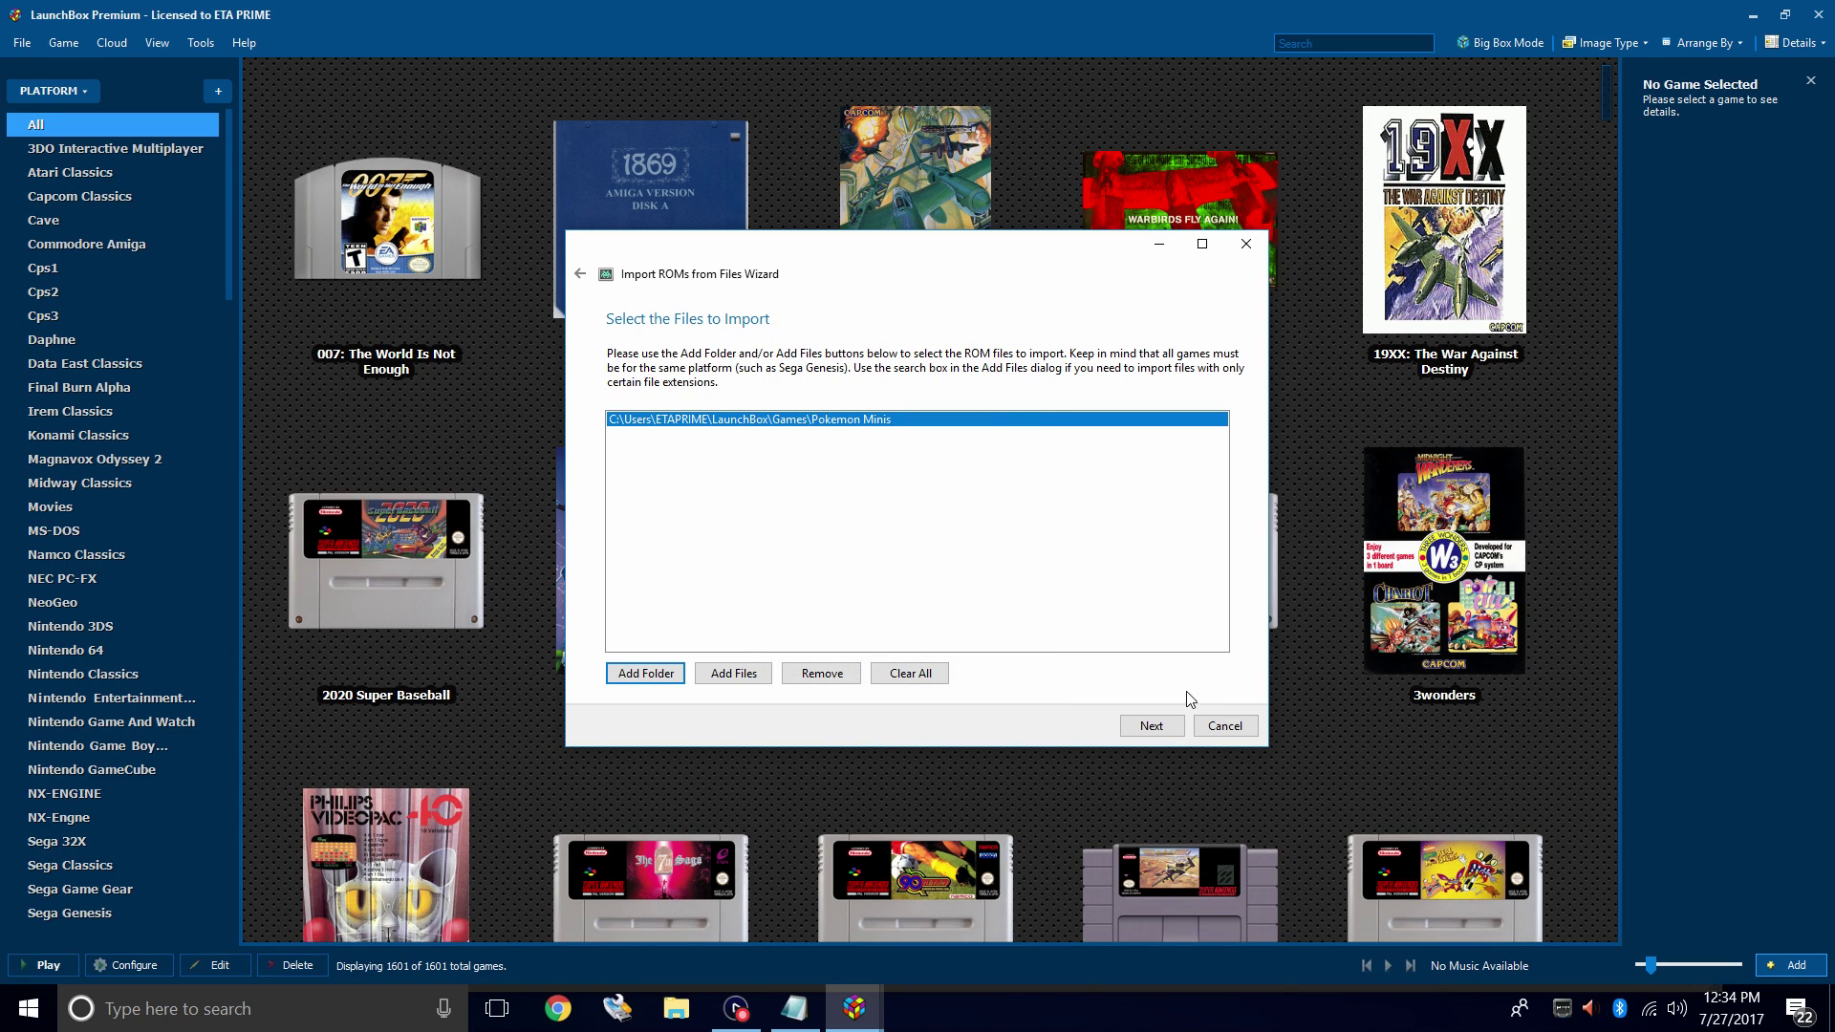
click(1152, 726)
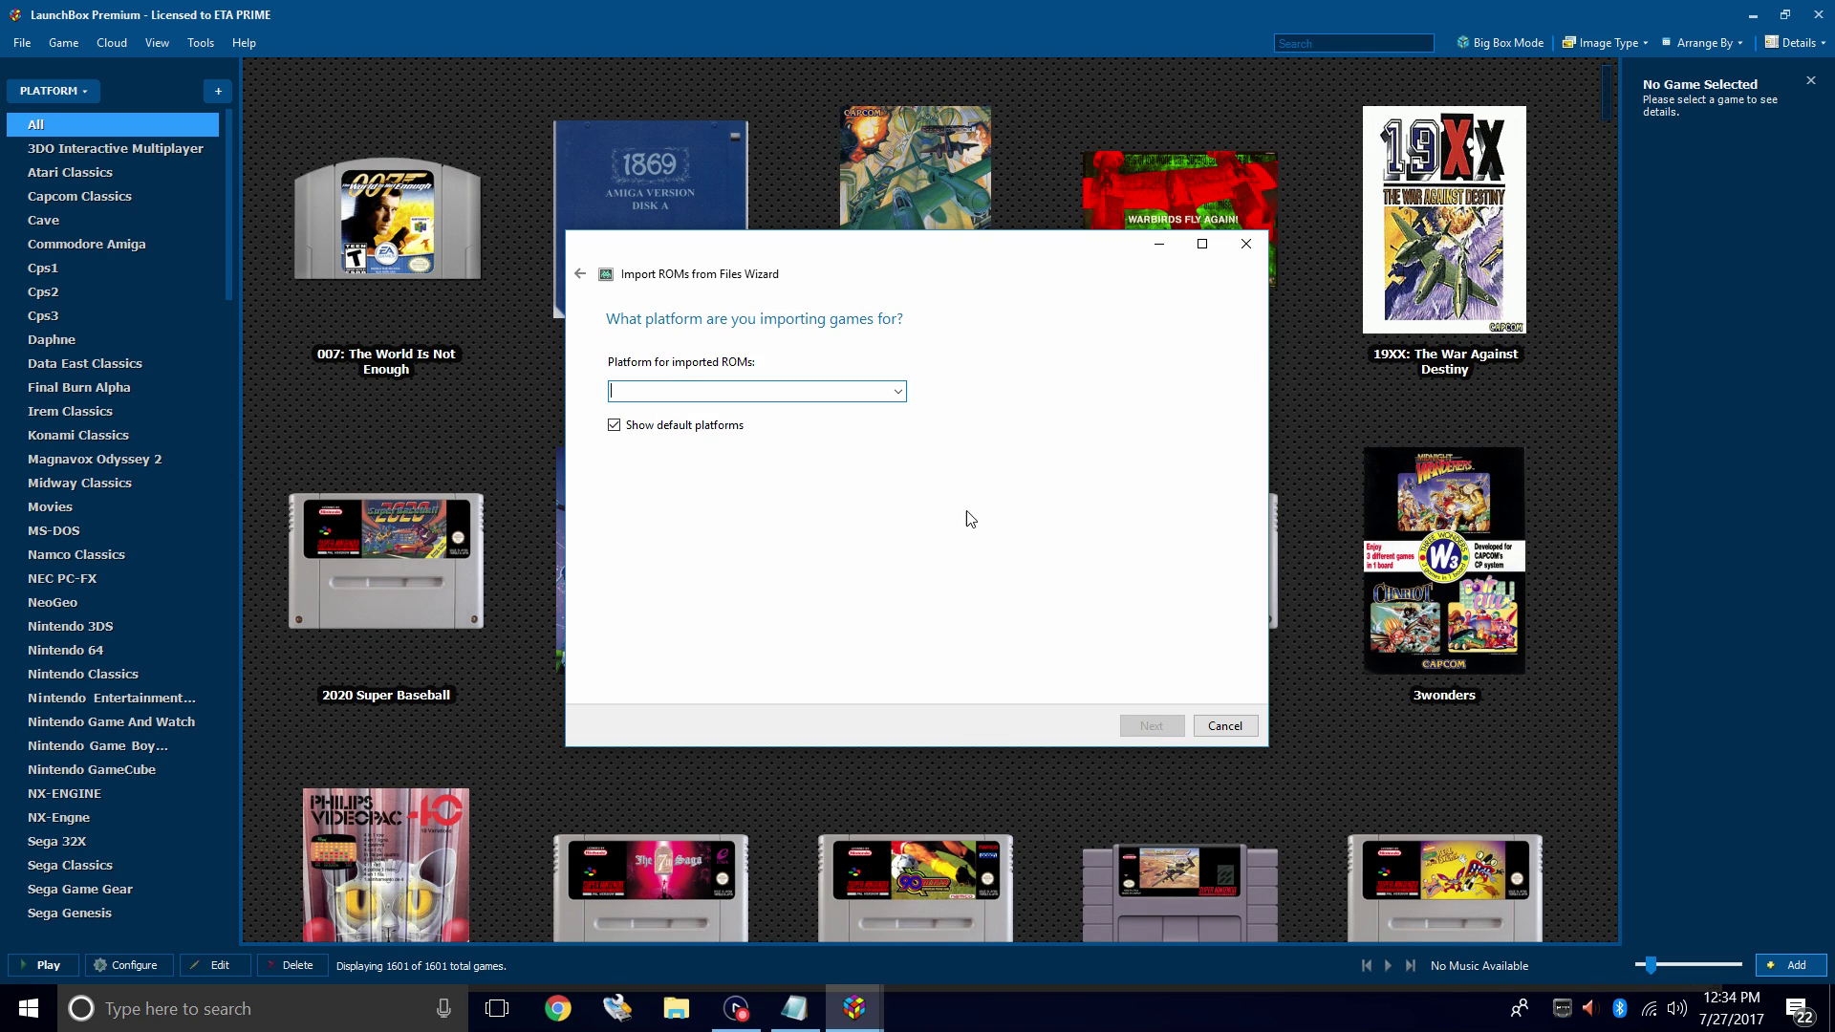
- Choose Nintendo Pokemon Mini as the platform for the imported ROMs and keep Retroarch as the emulator
click(897, 392)
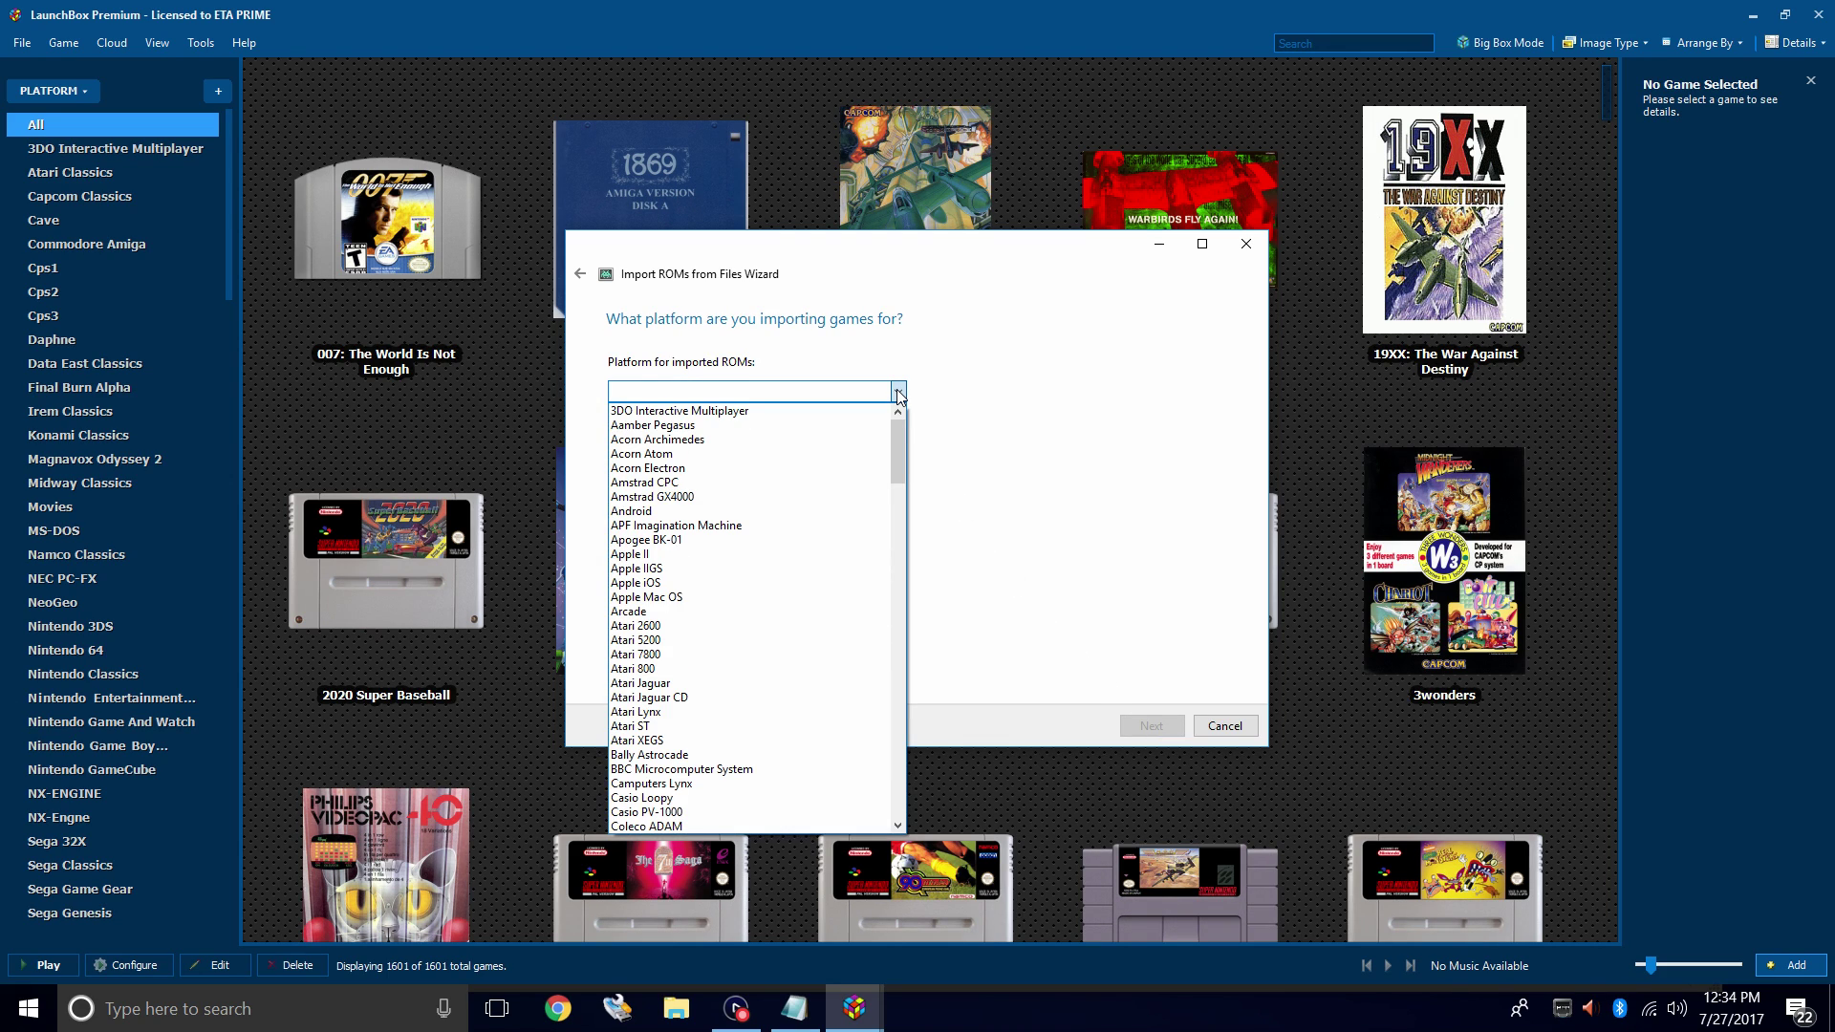
text(nintendo 3DS)
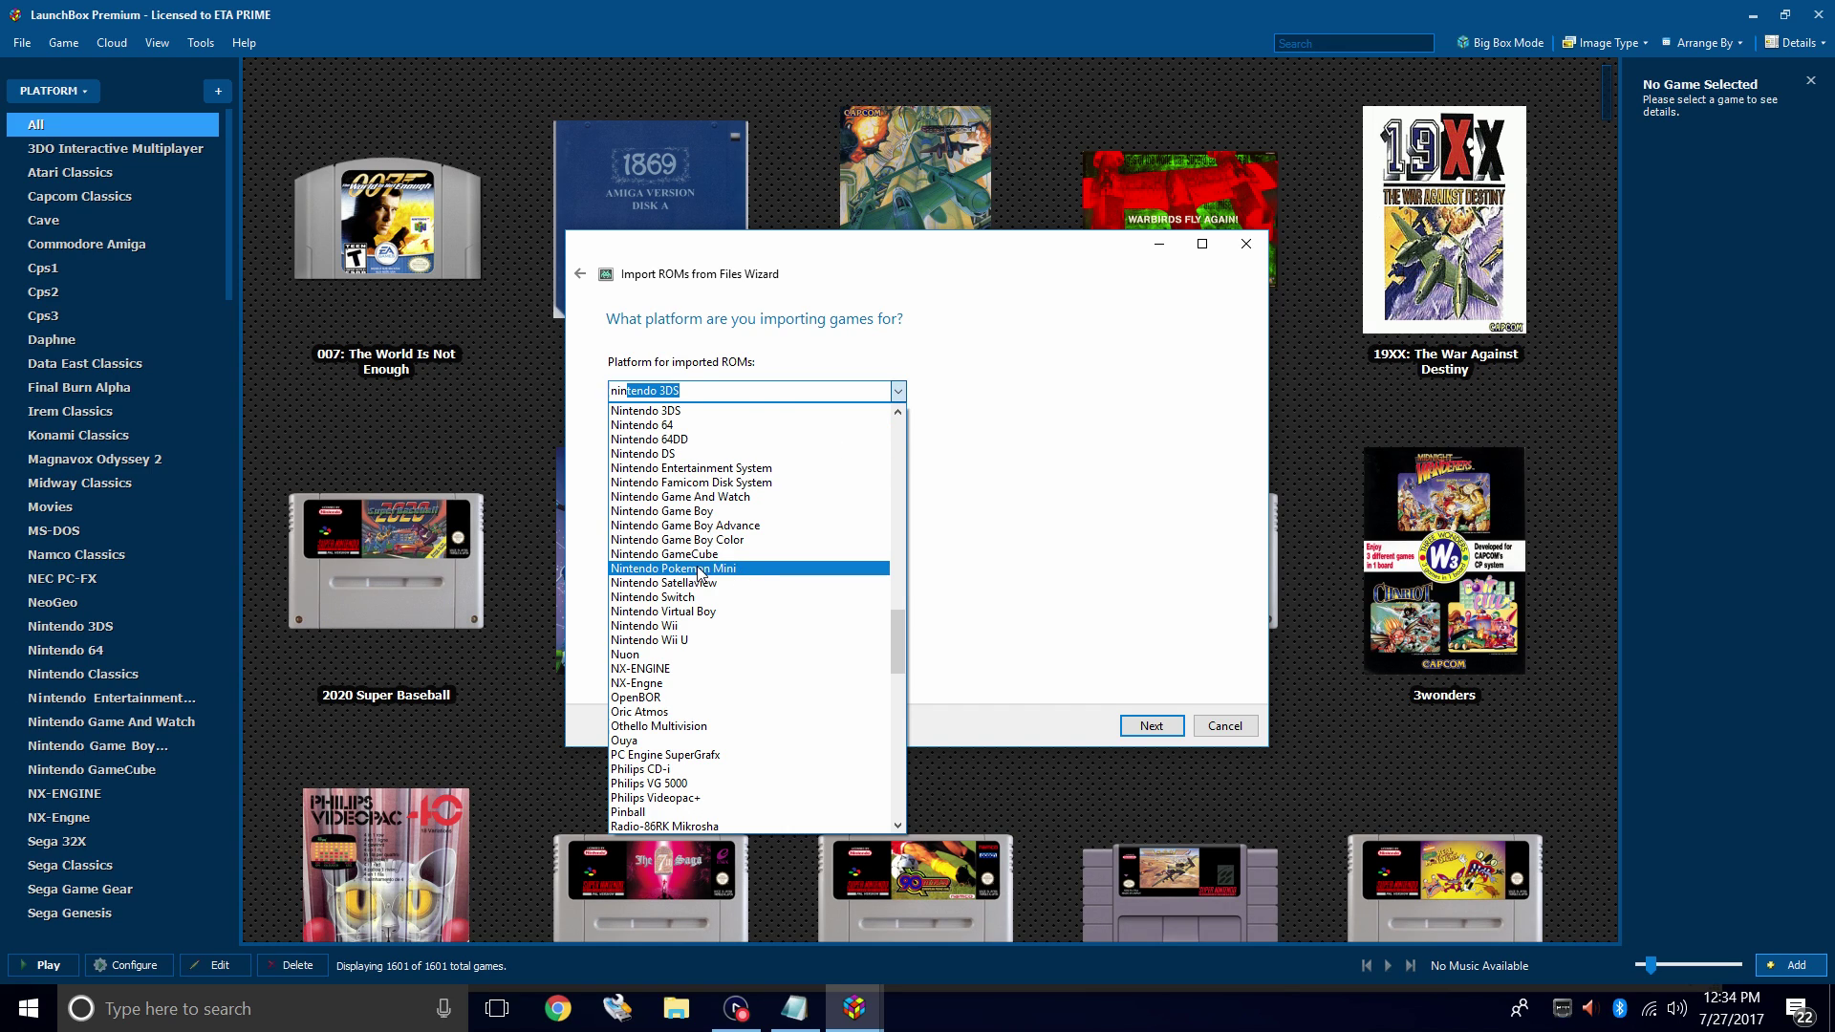
click(737, 571)
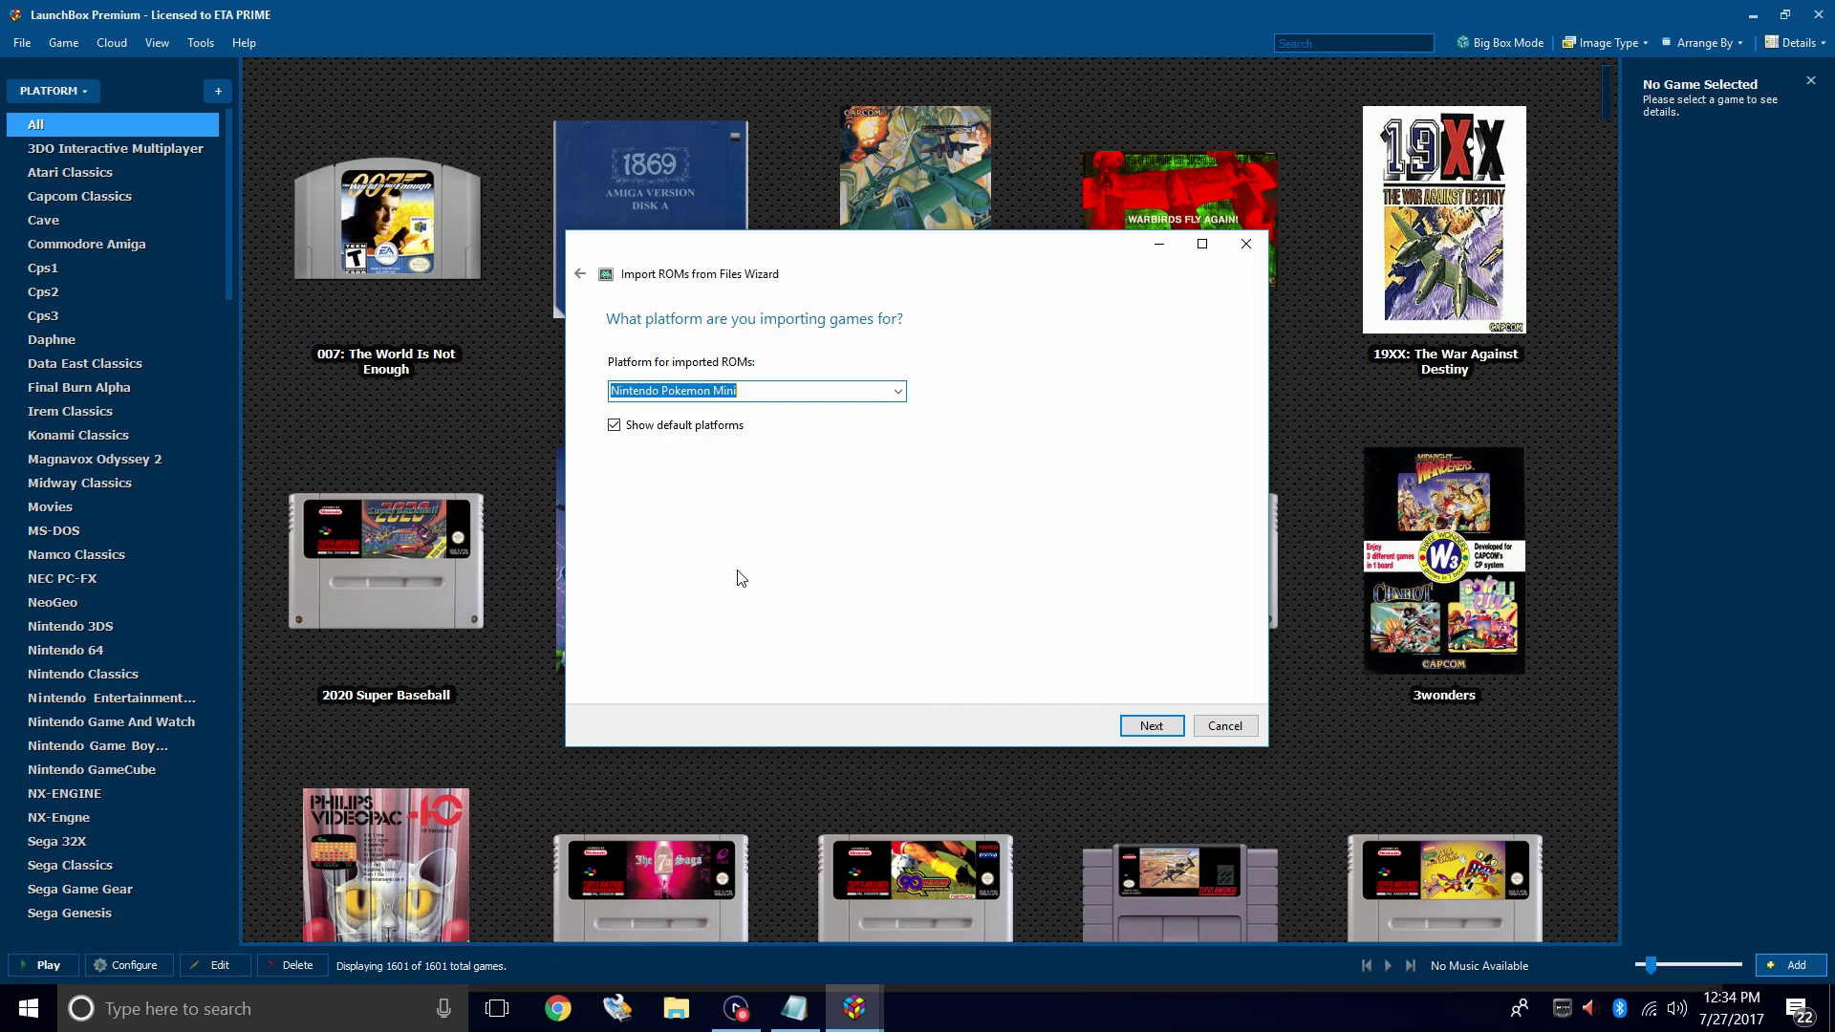
click(1159, 729)
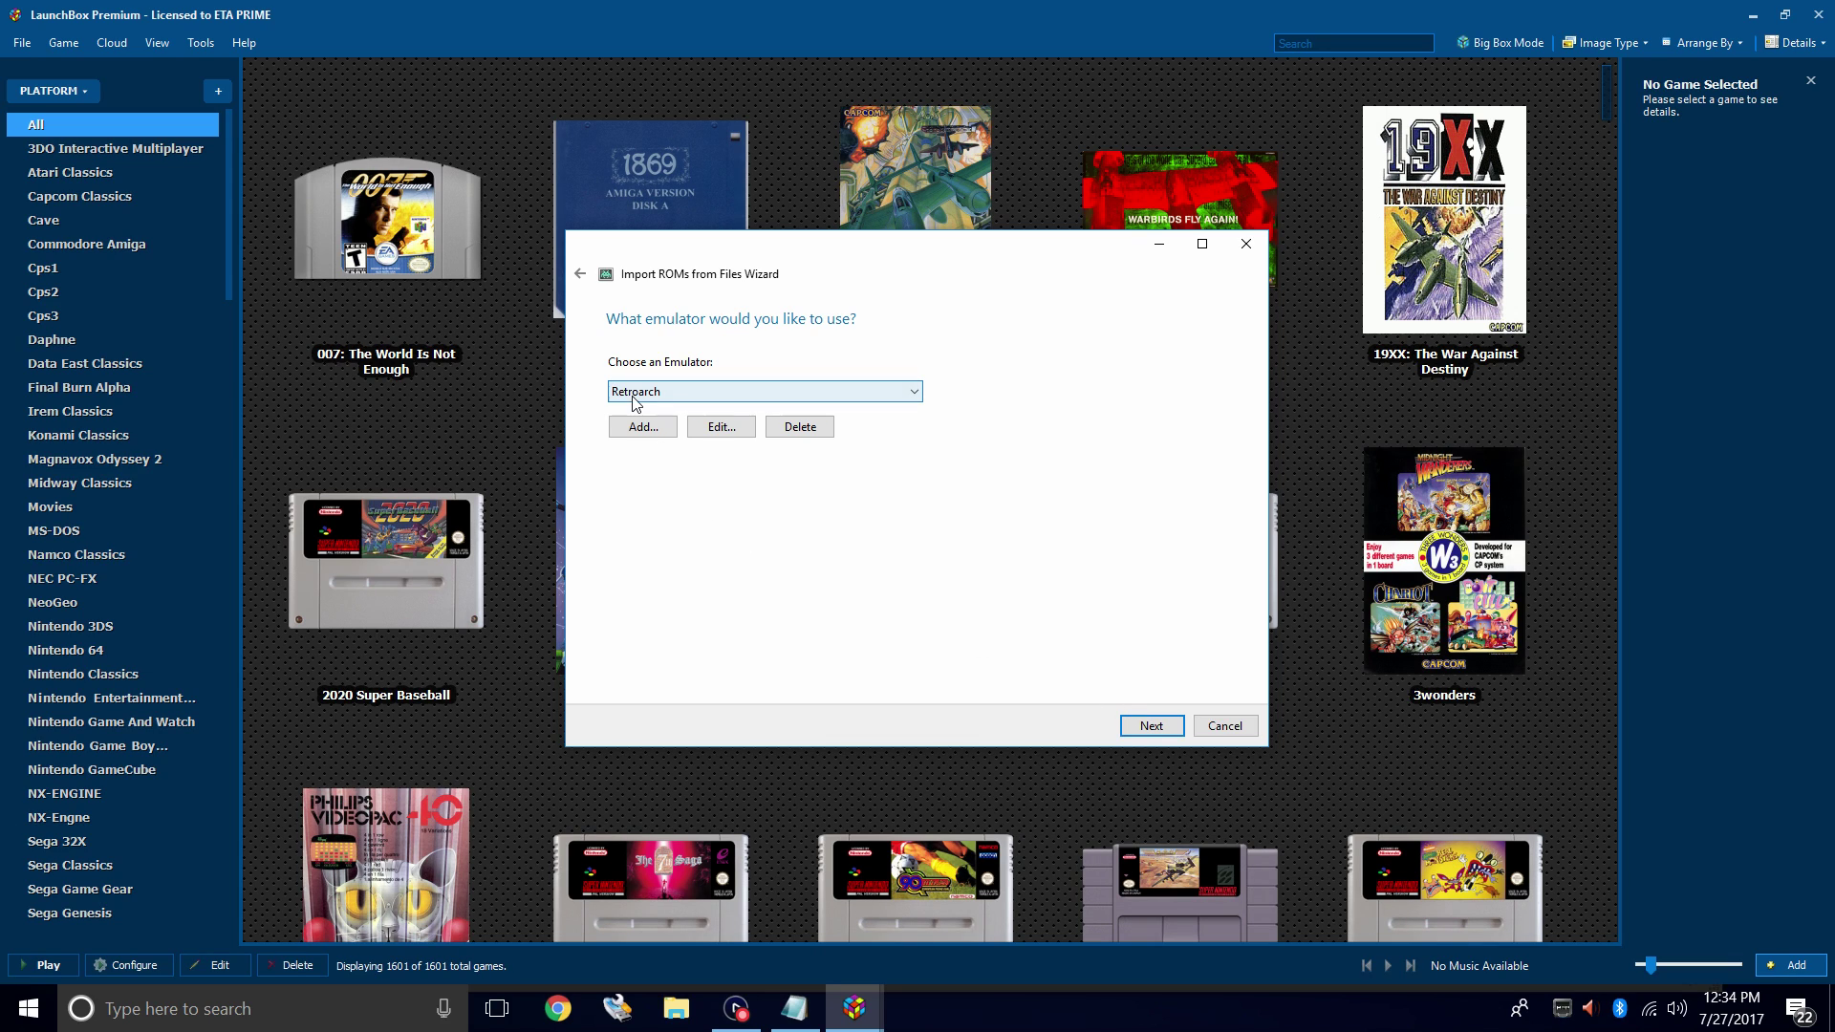
click(913, 396)
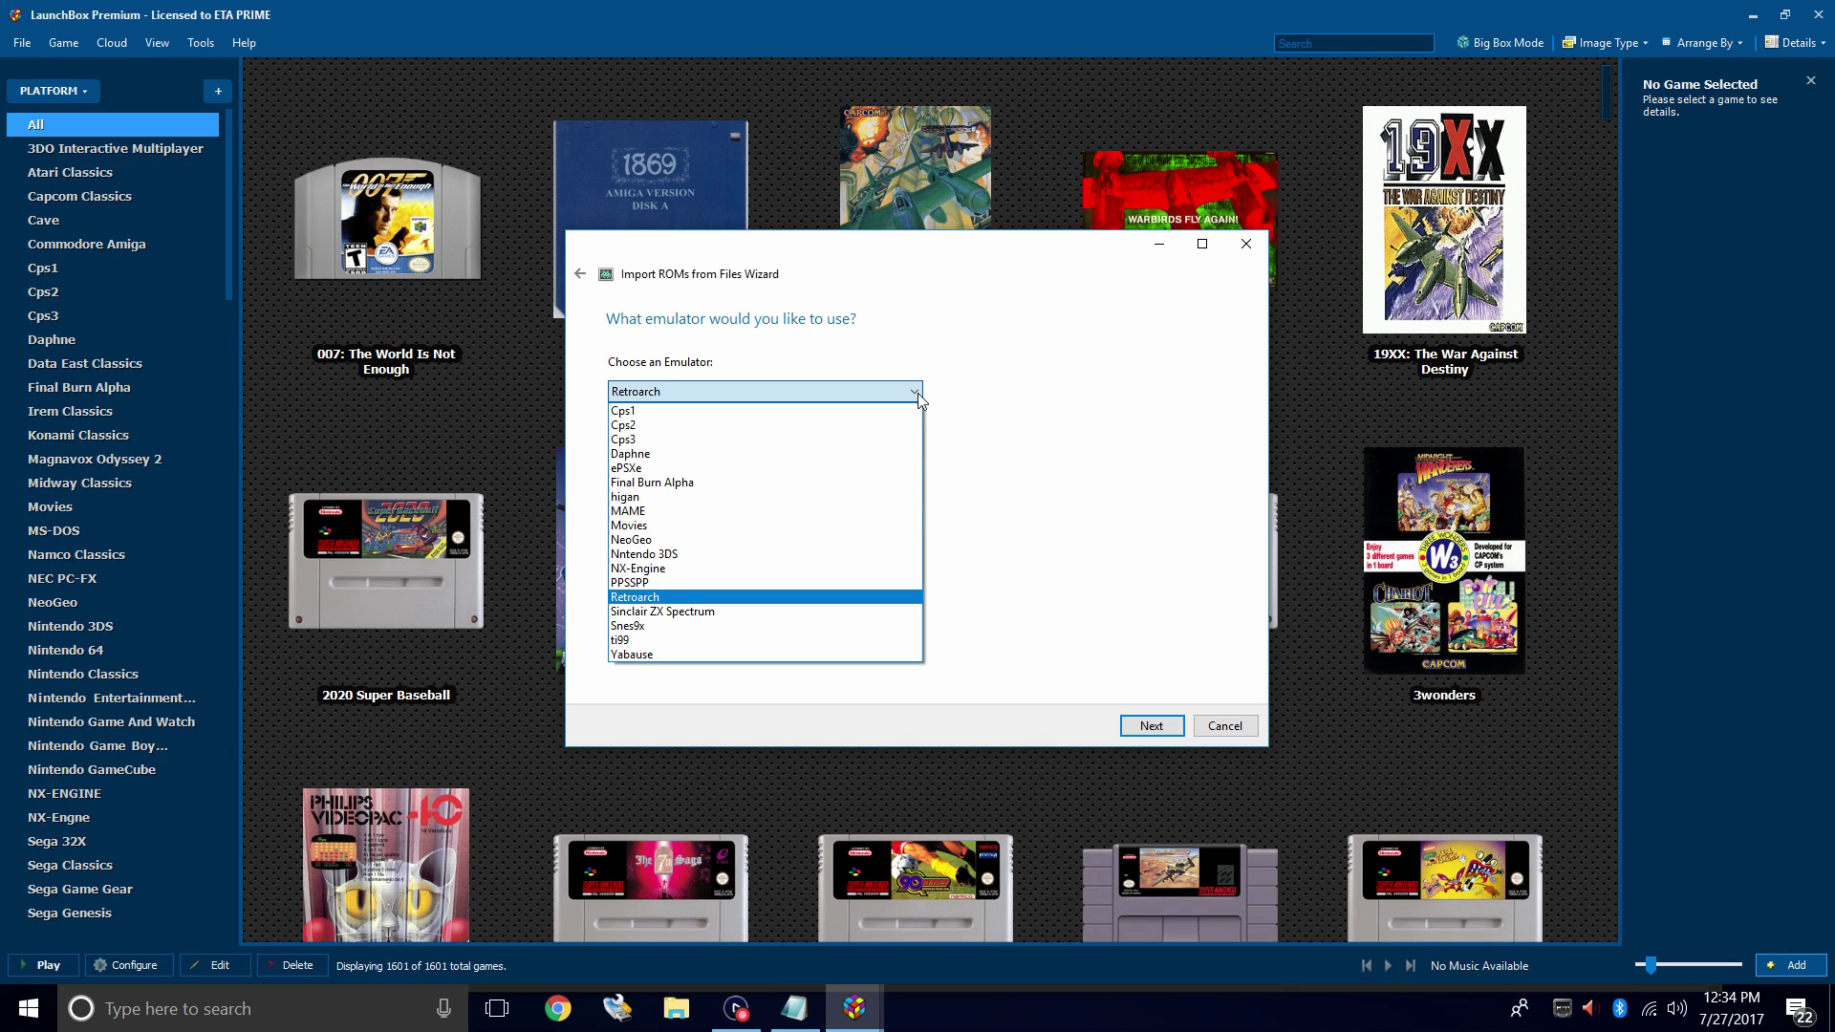
click(918, 400)
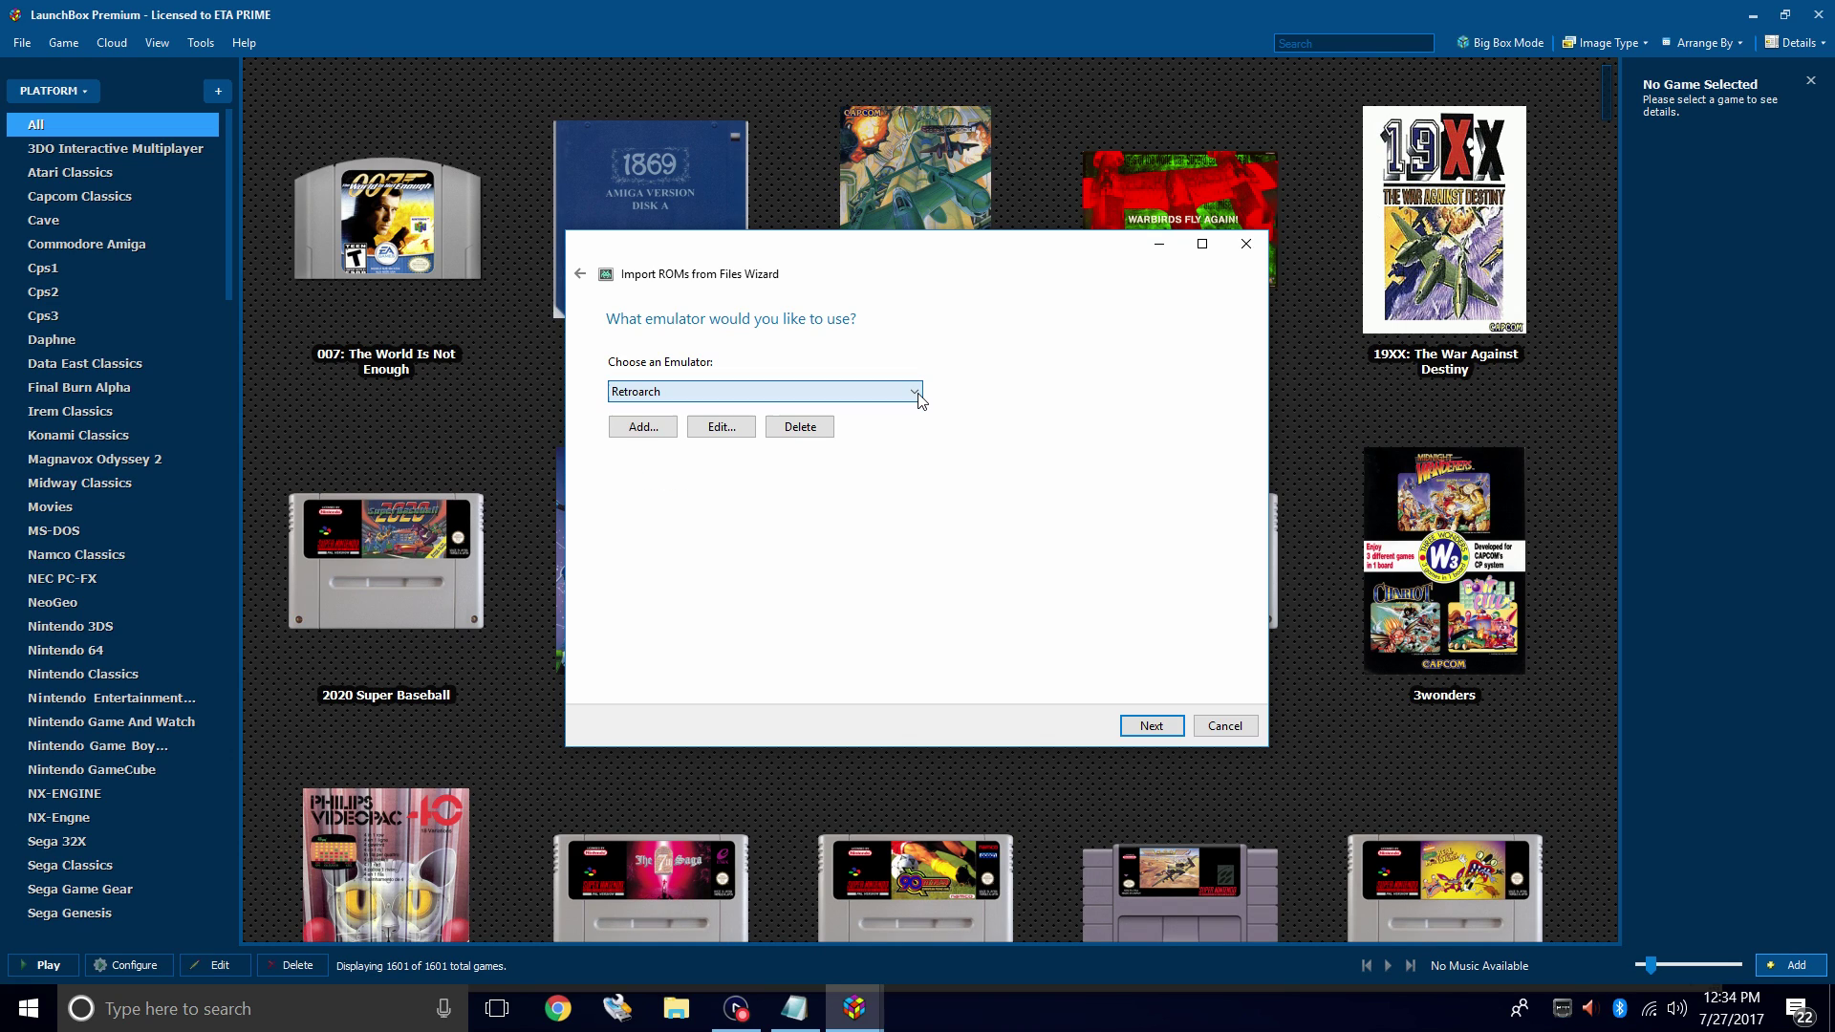
click(1161, 730)
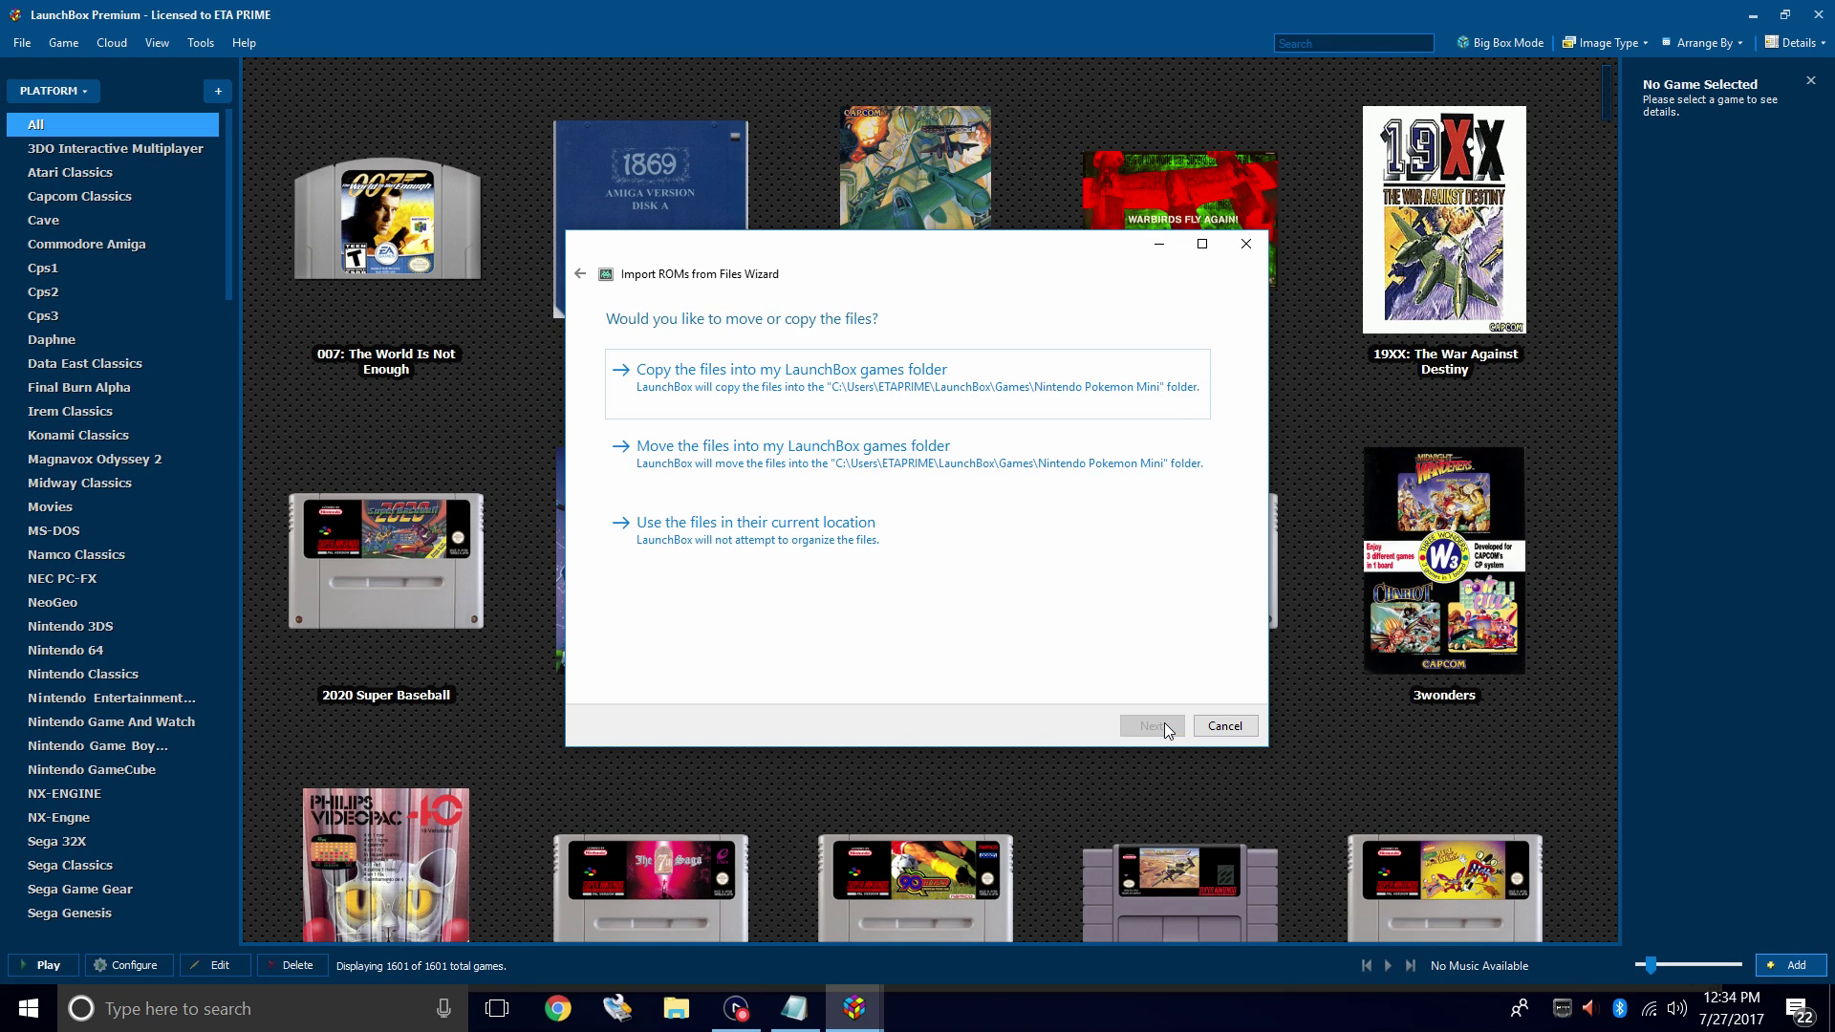
- Use the ROM files in their current location and accept the preset metadata, image, EmuMovies media and custom import options
click(712, 542)
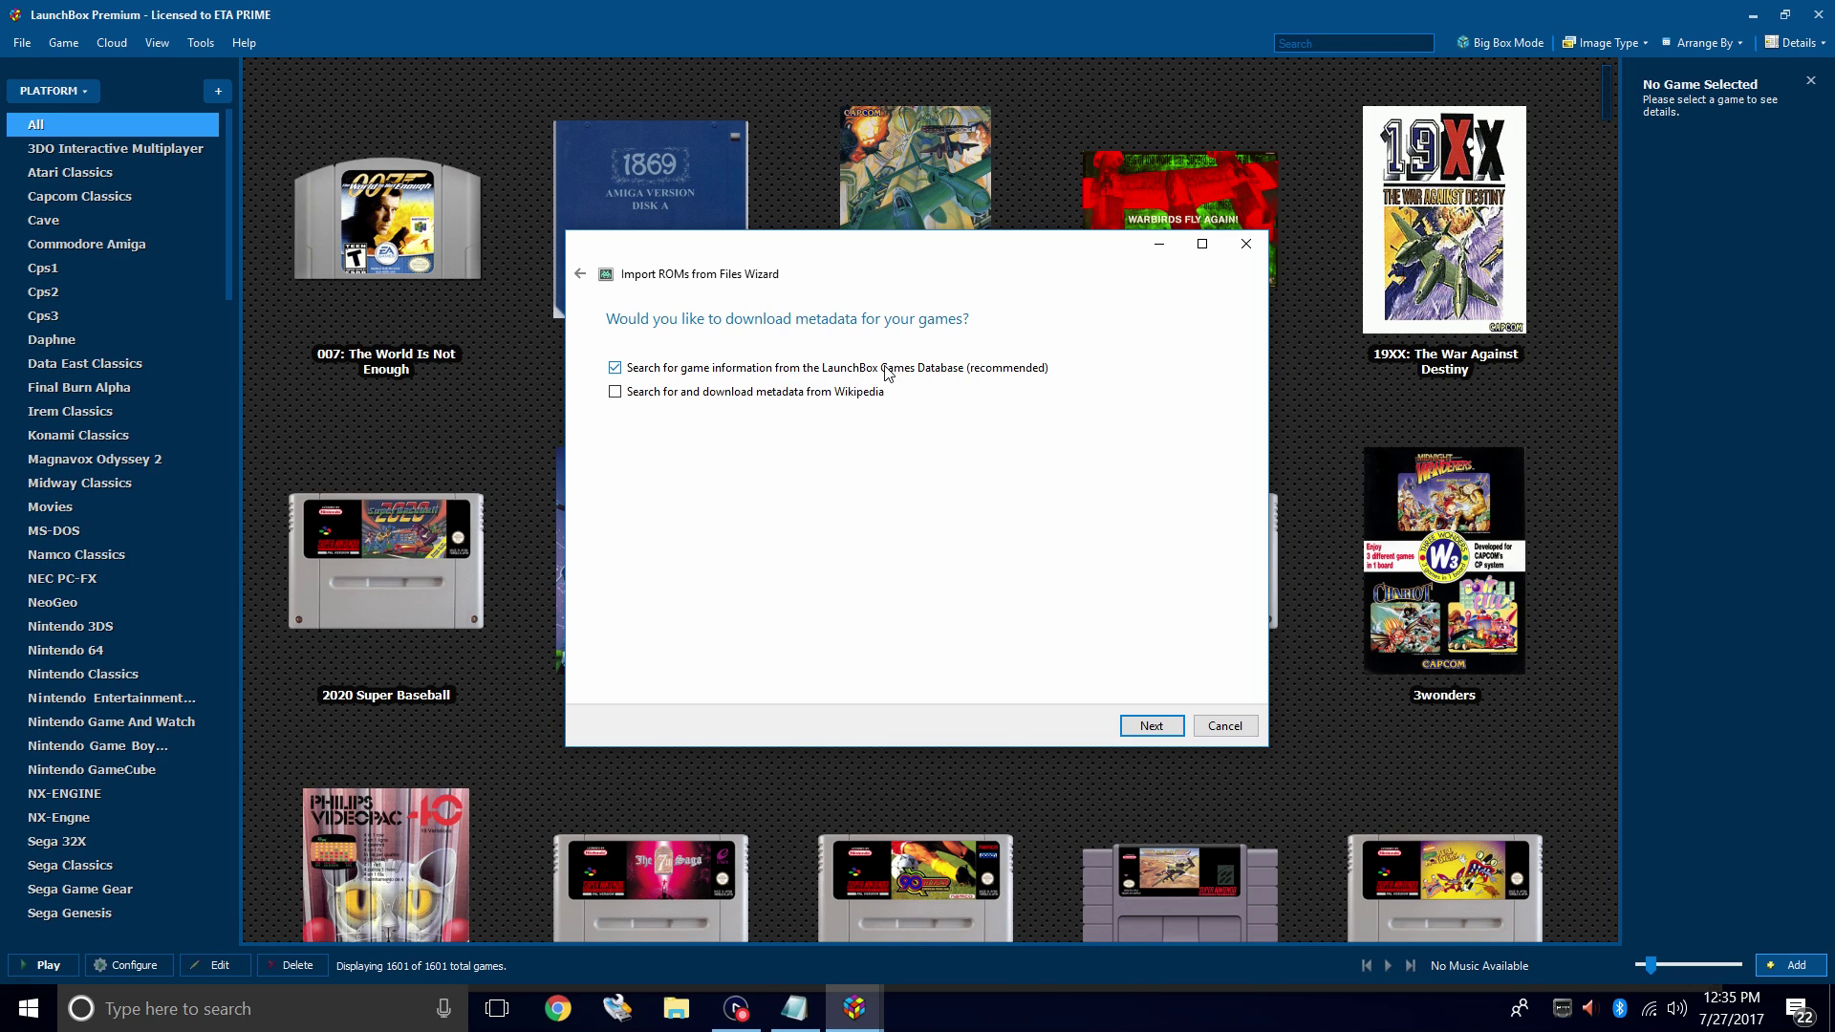
click(1155, 730)
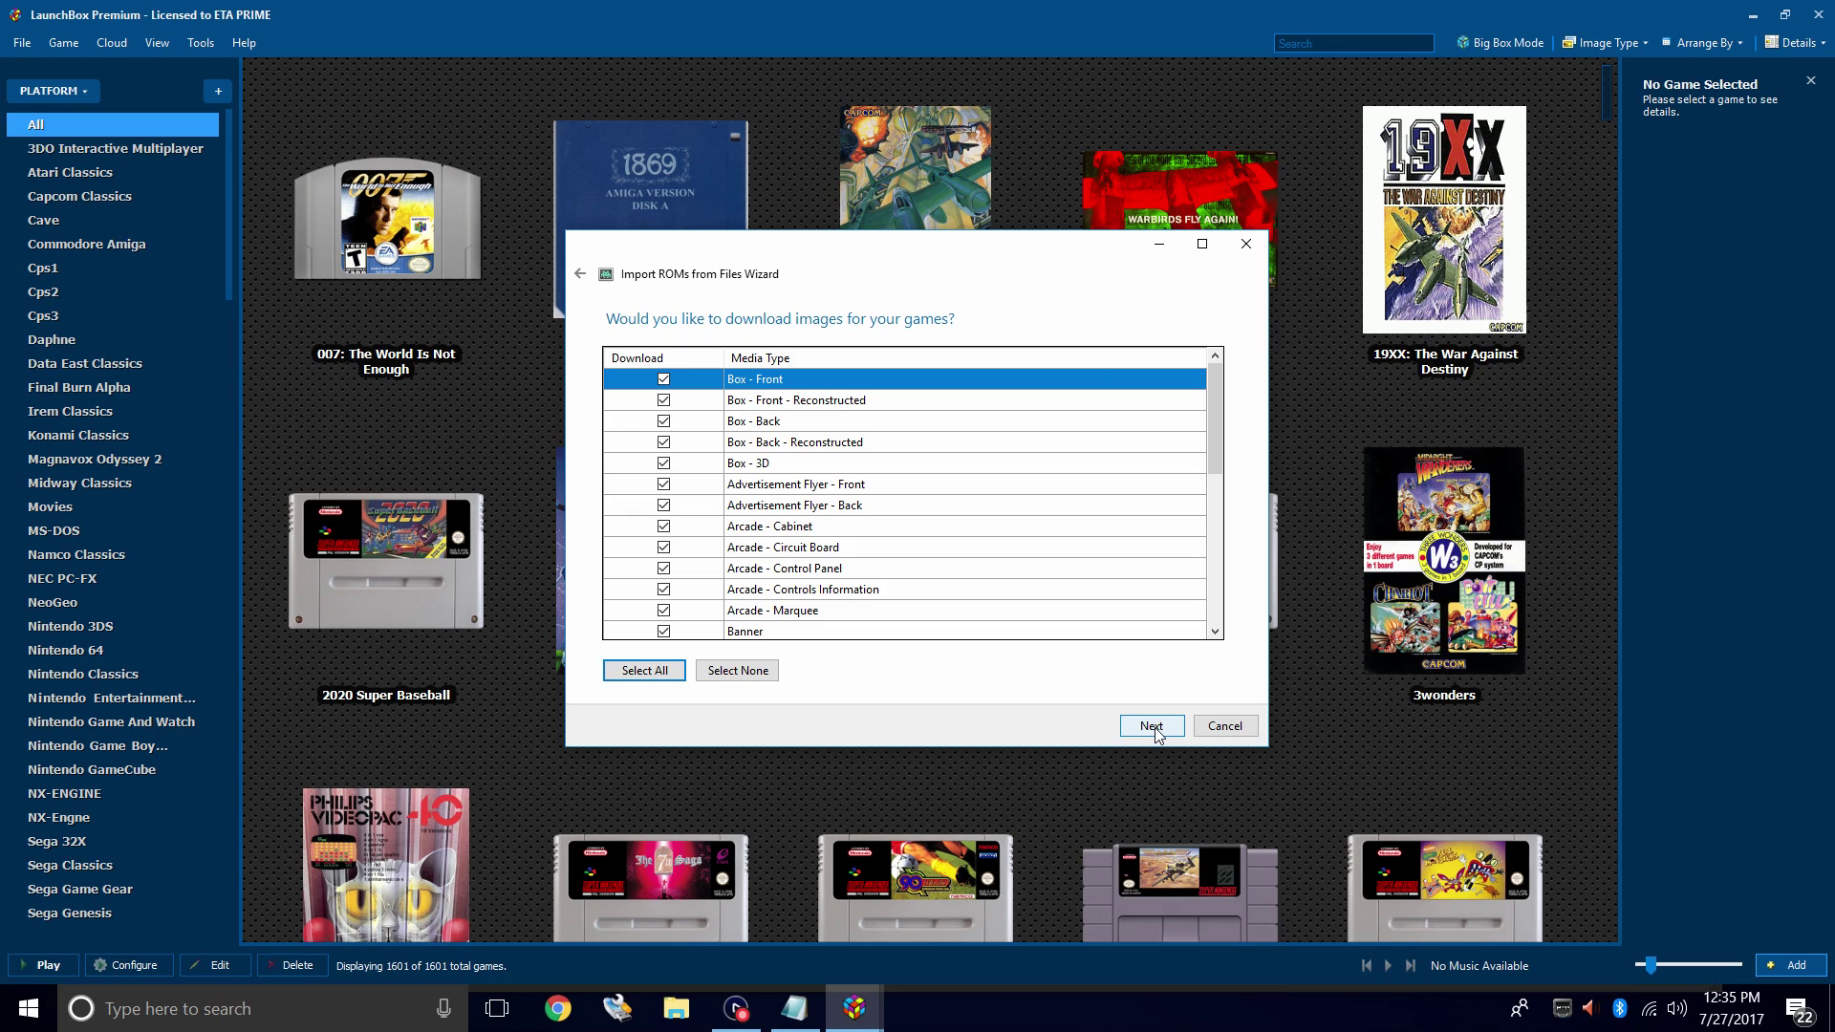
click(1154, 727)
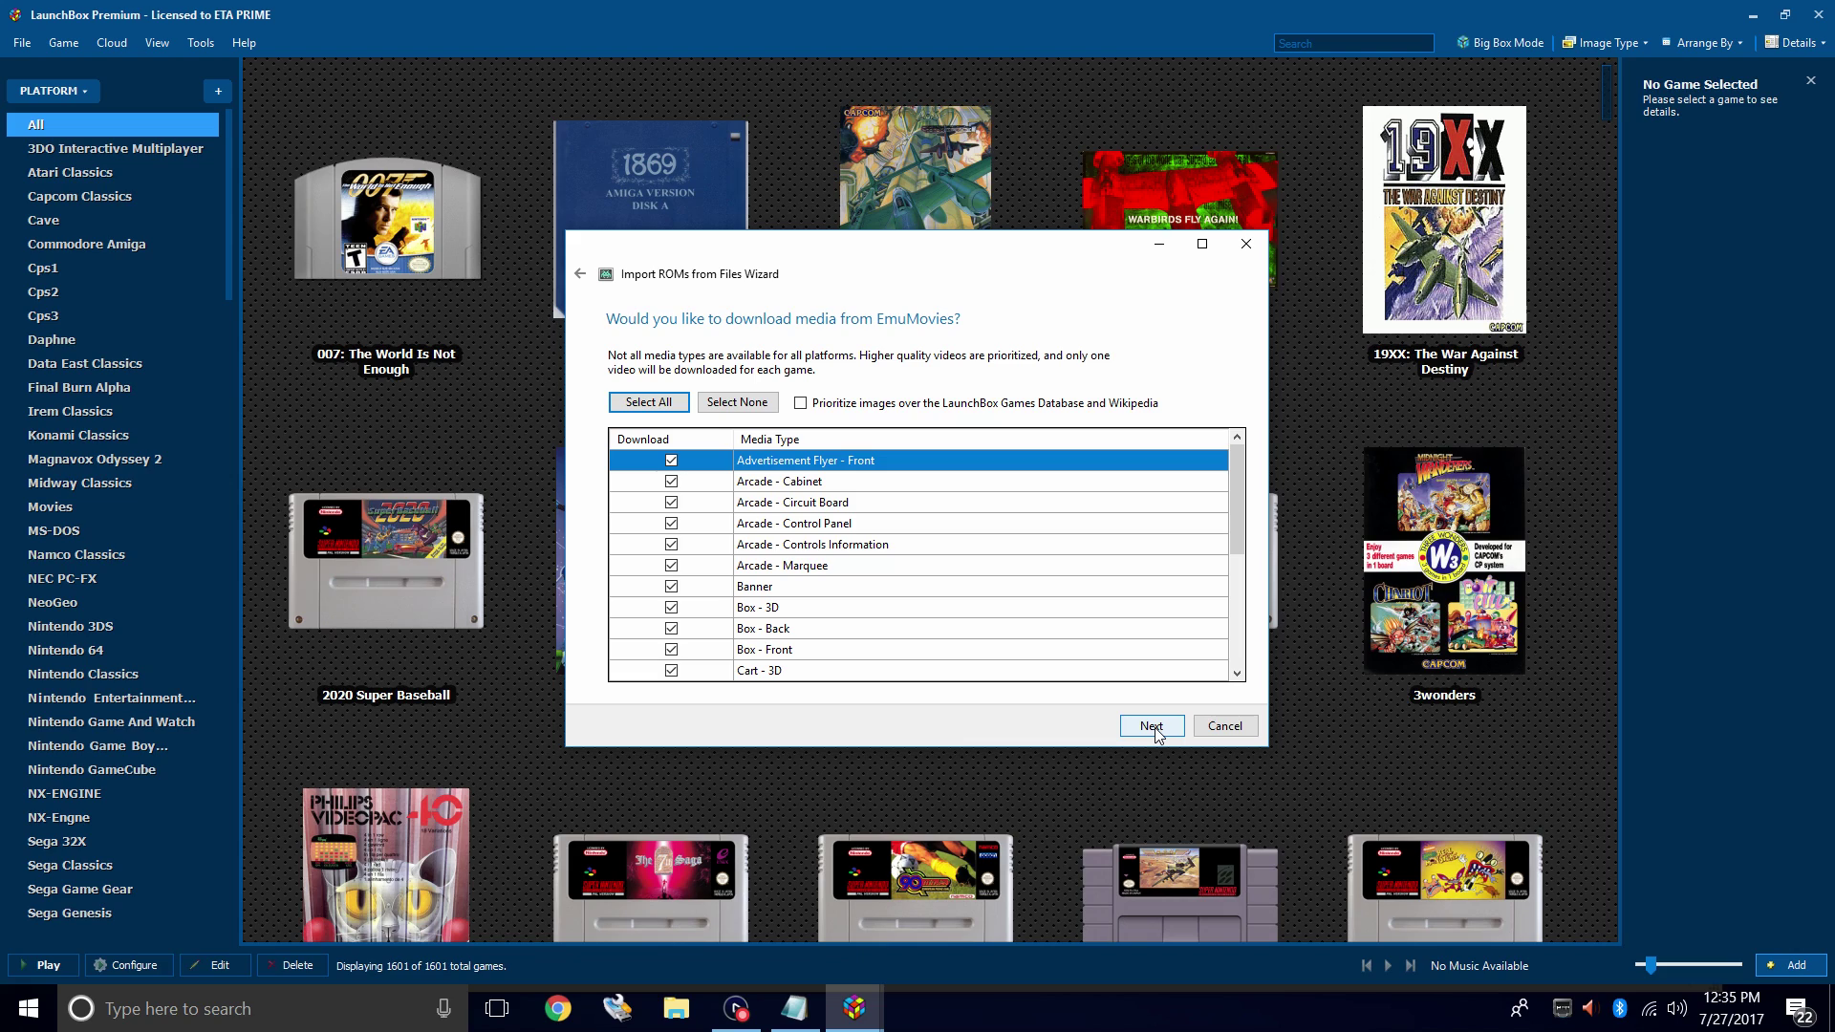
click(1153, 727)
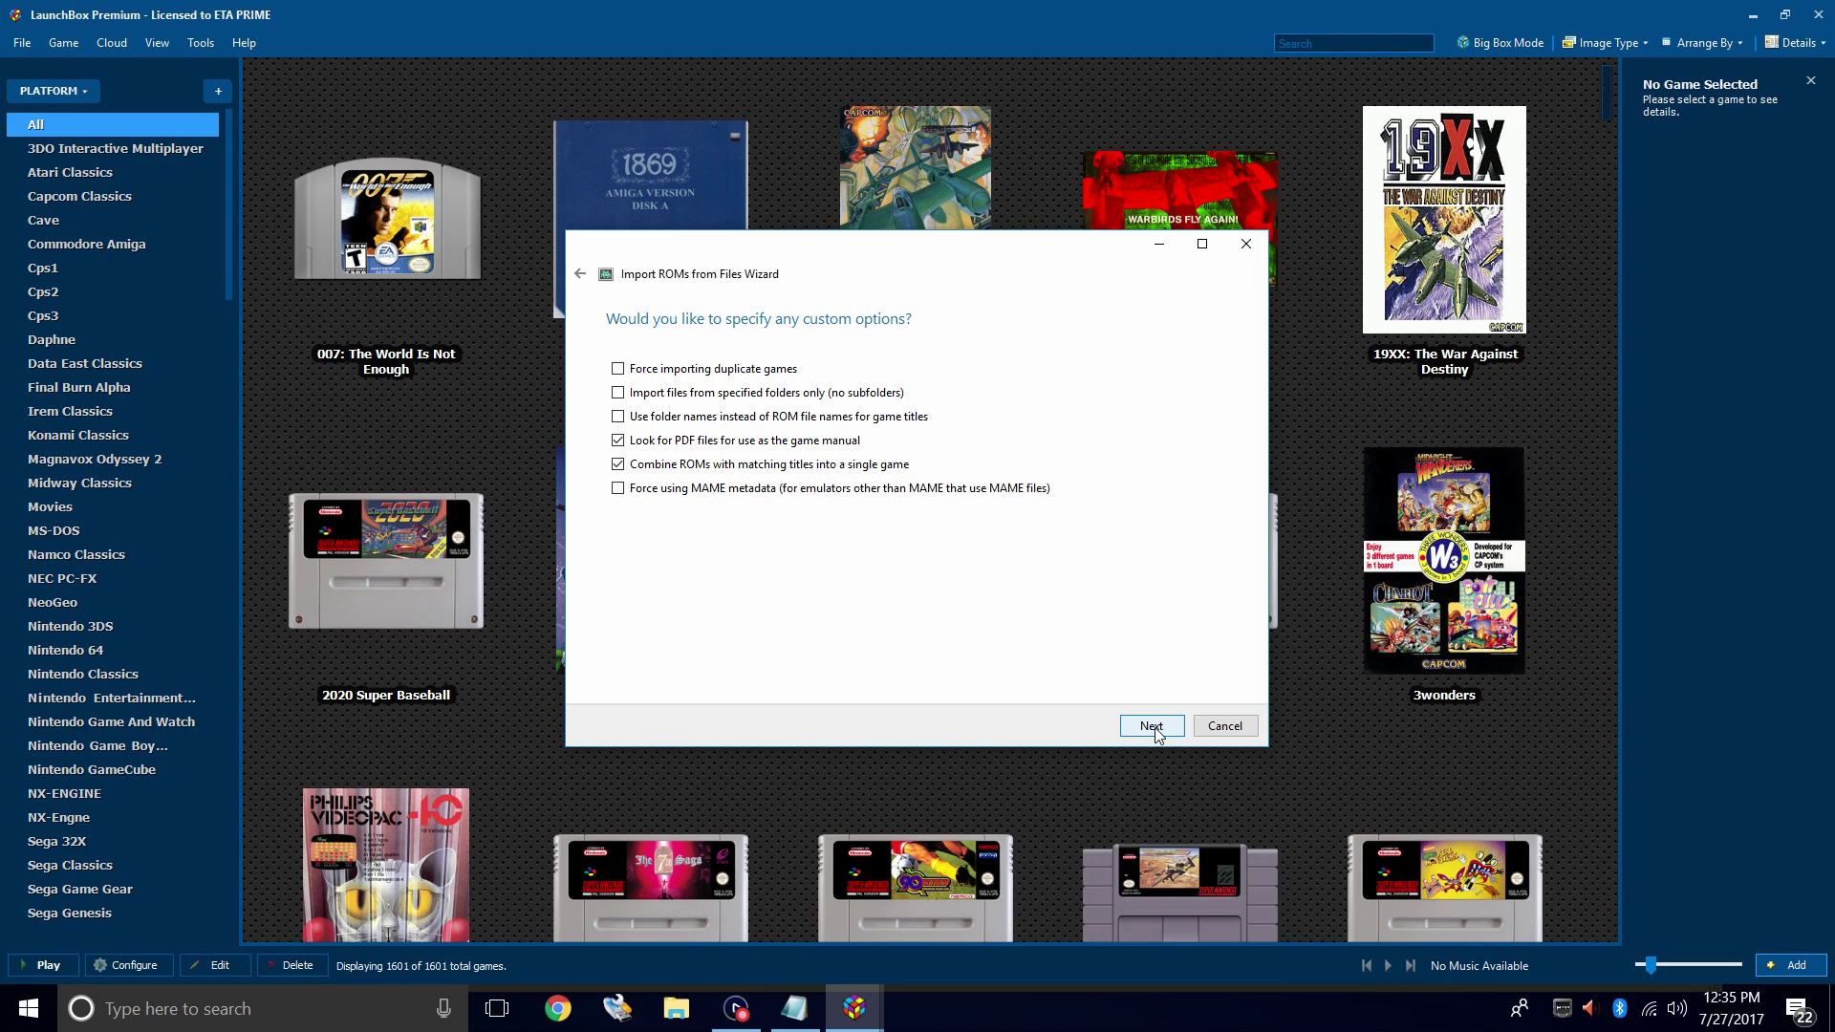
click(1153, 727)
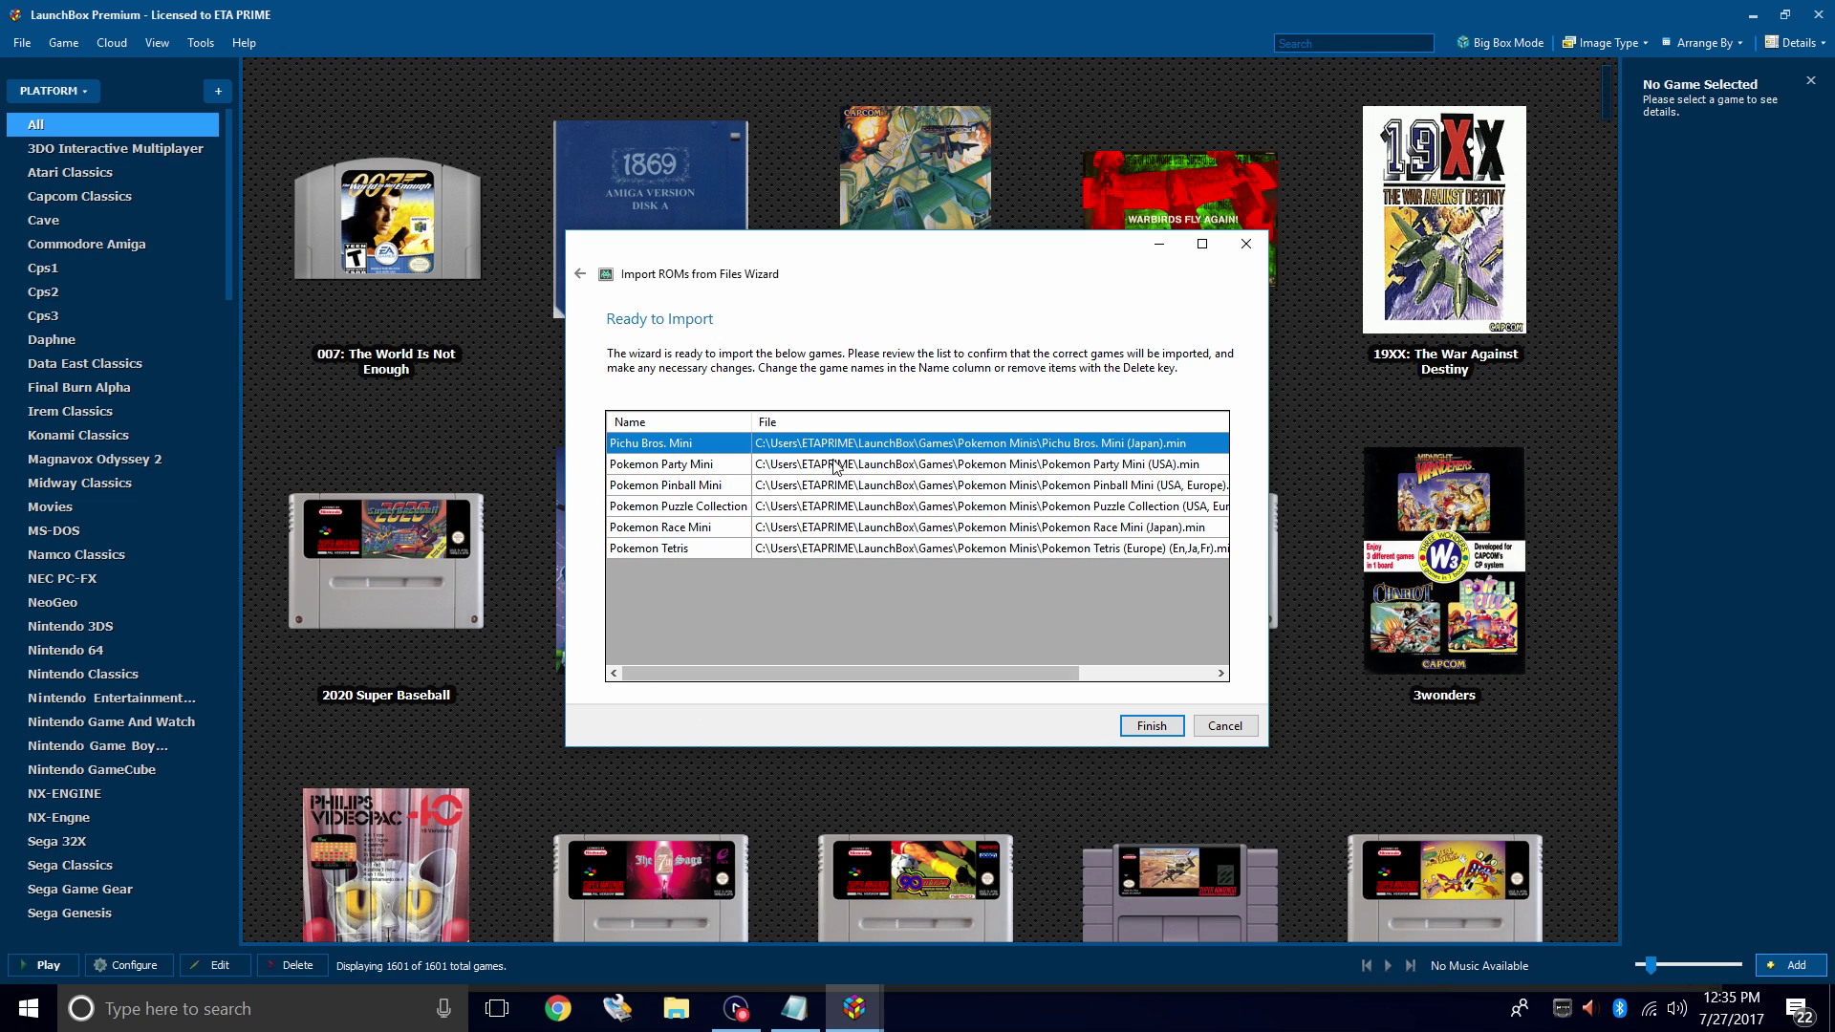
- Review the names, files and extensions of the games to import, then finish the import
drag(937, 673, 1071, 673)
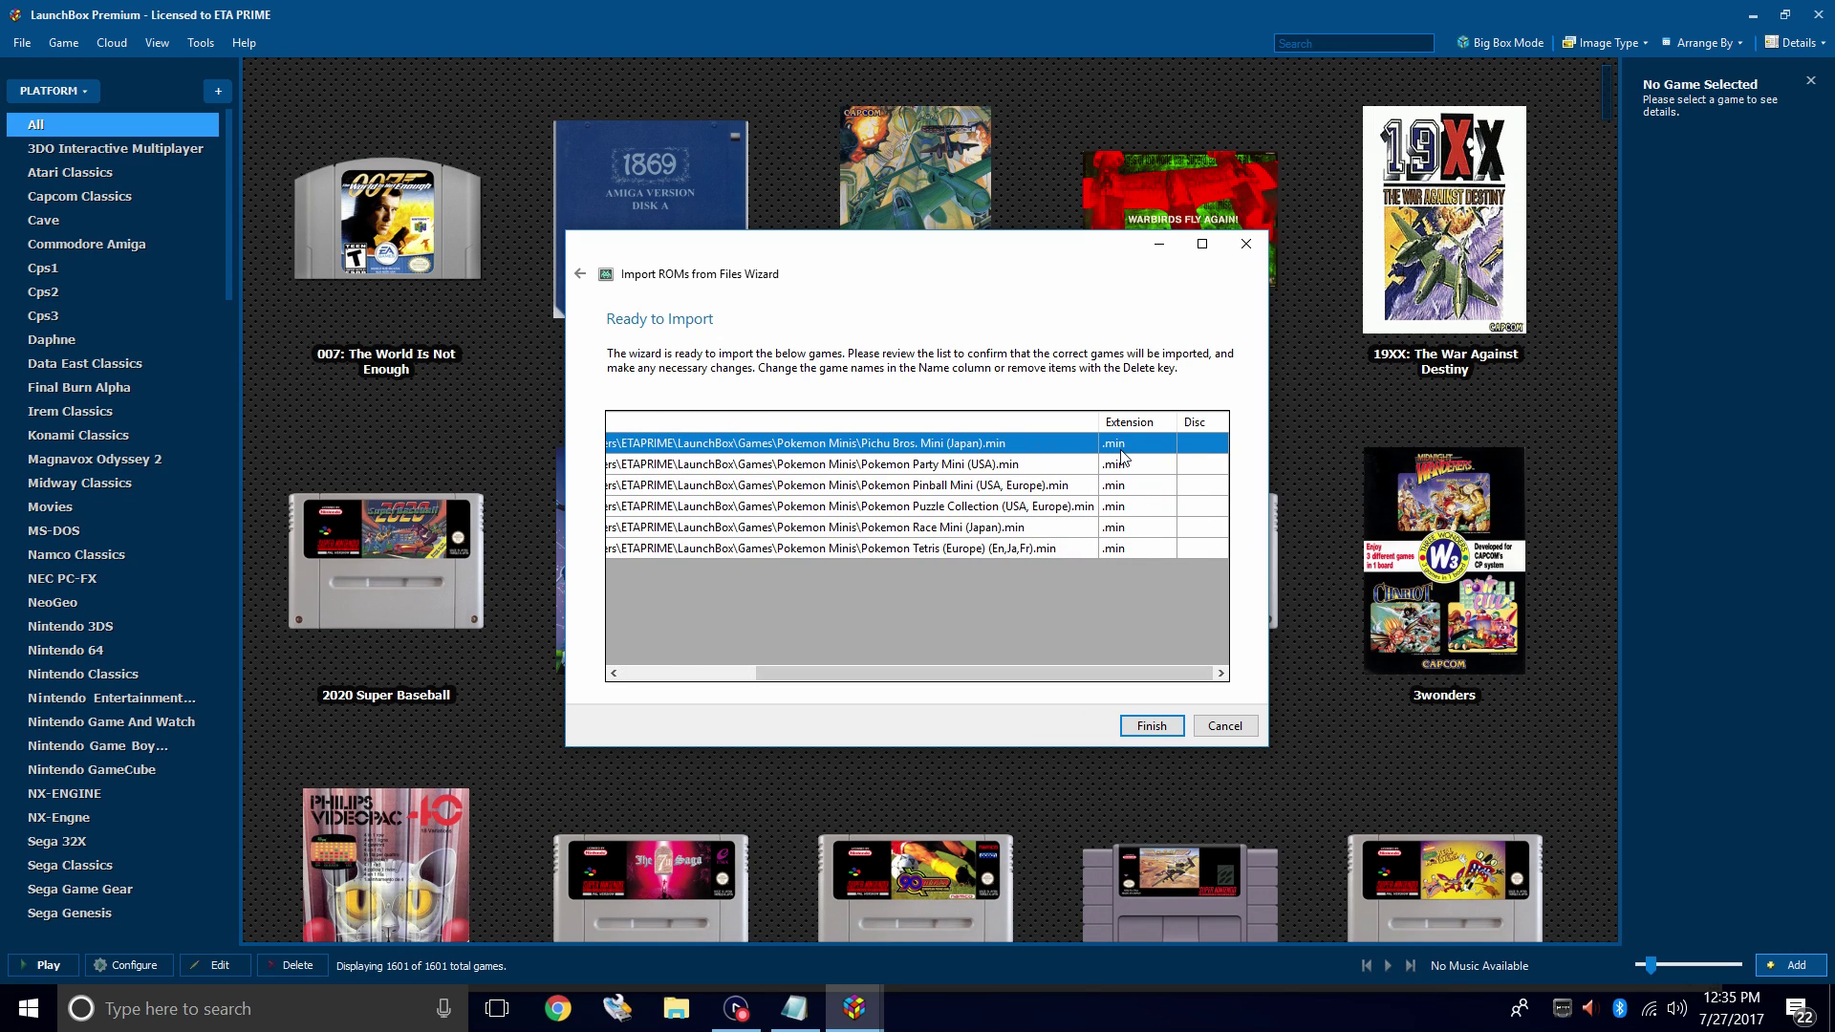
click(1143, 724)
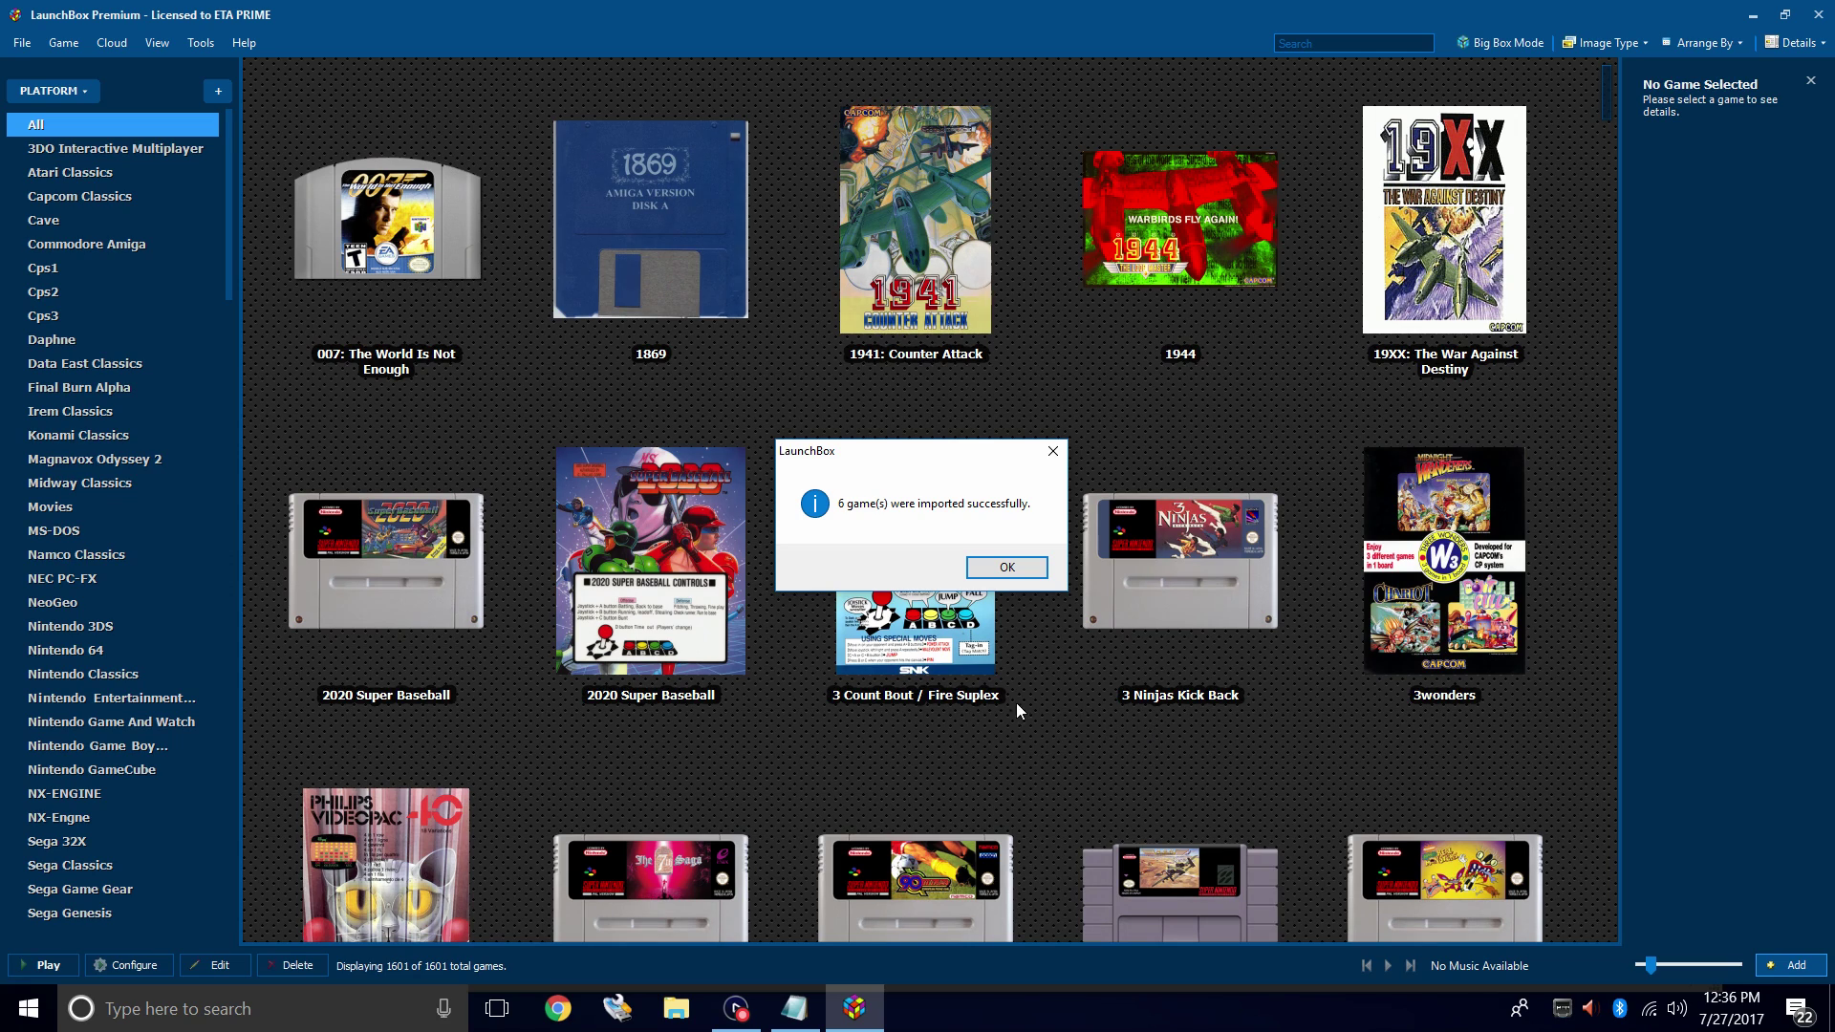
click(1021, 568)
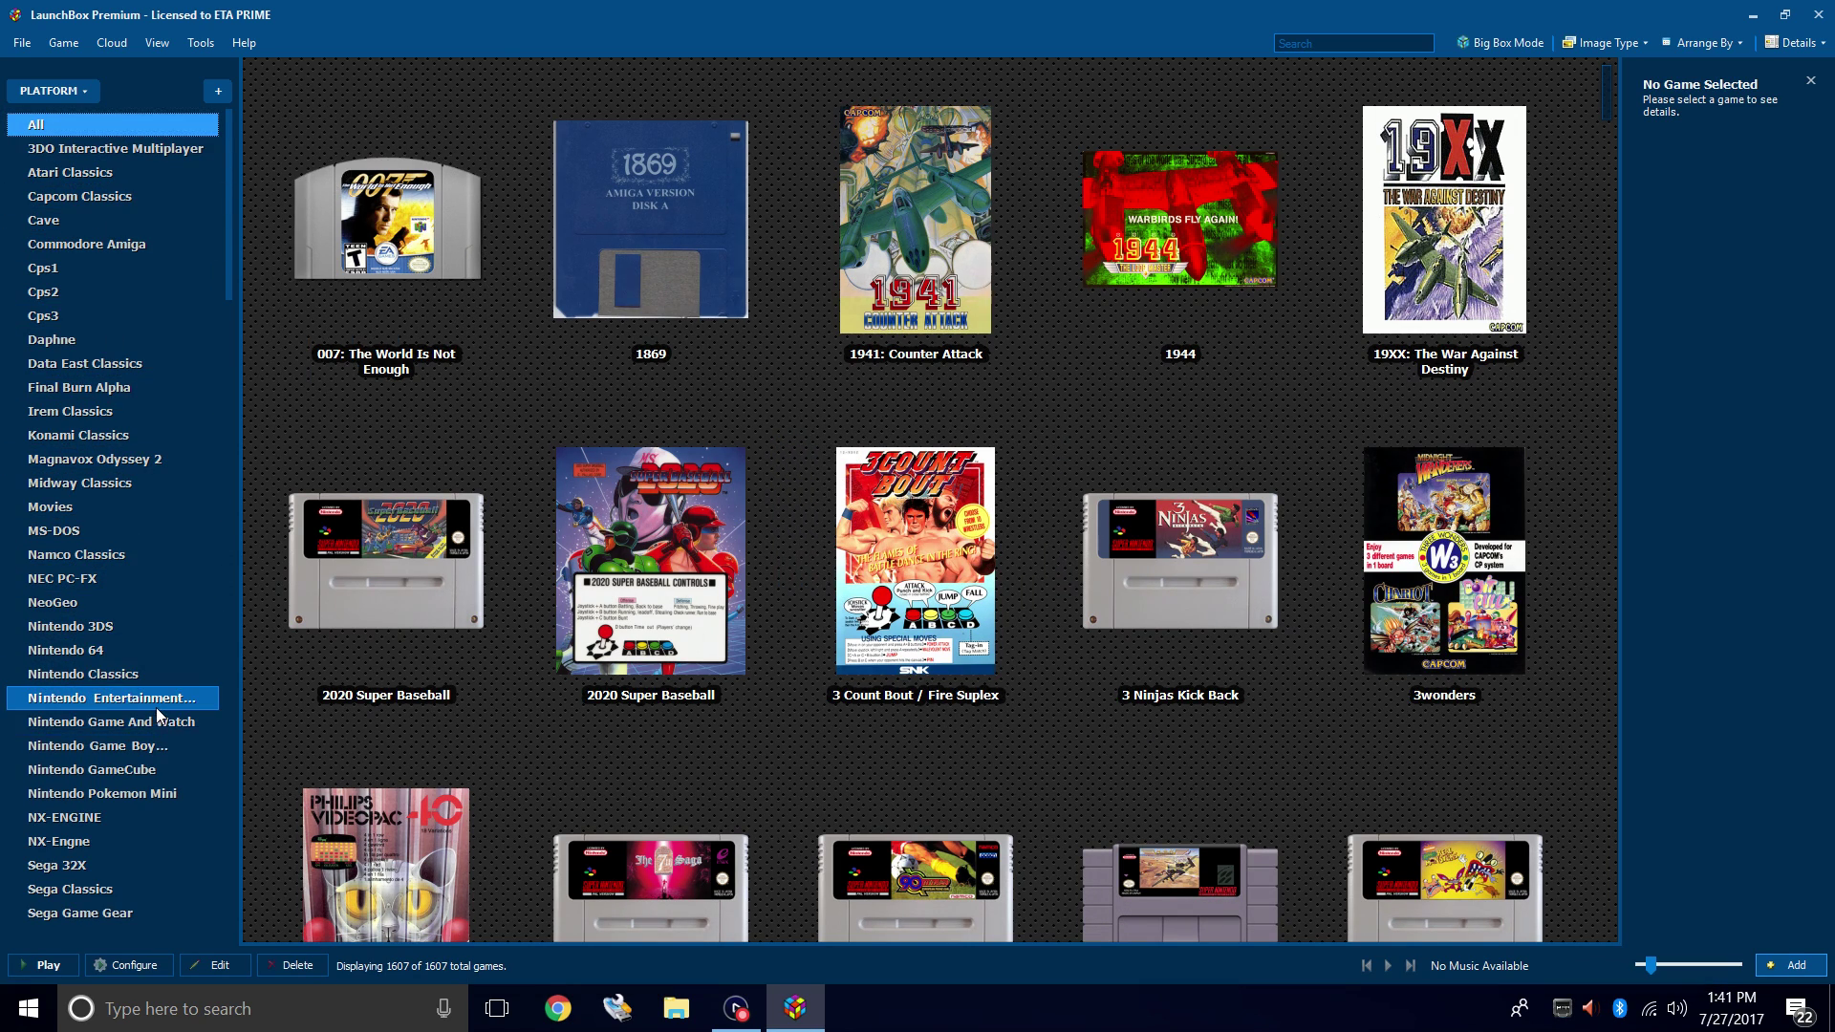
- Launch Pokemon Tetris from the Nintendo Pokemon Mini platform and choose English as the game language
click(154, 793)
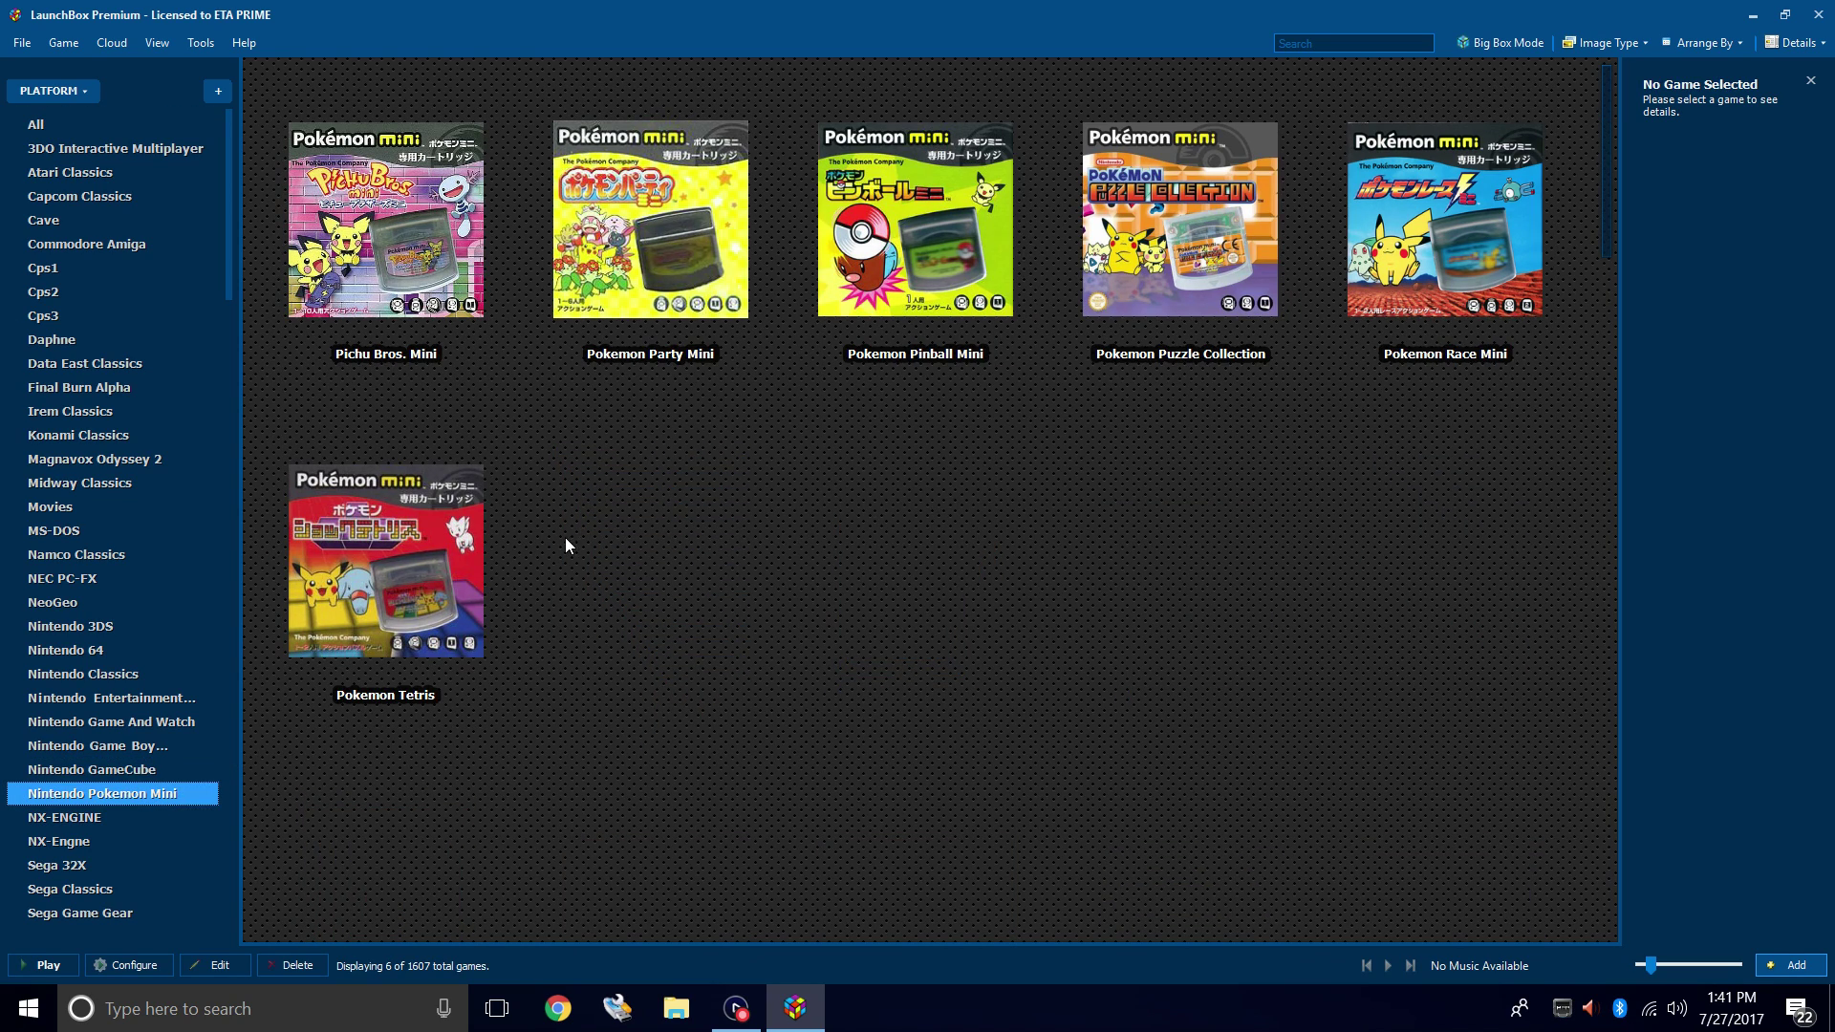
double_click(429, 539)
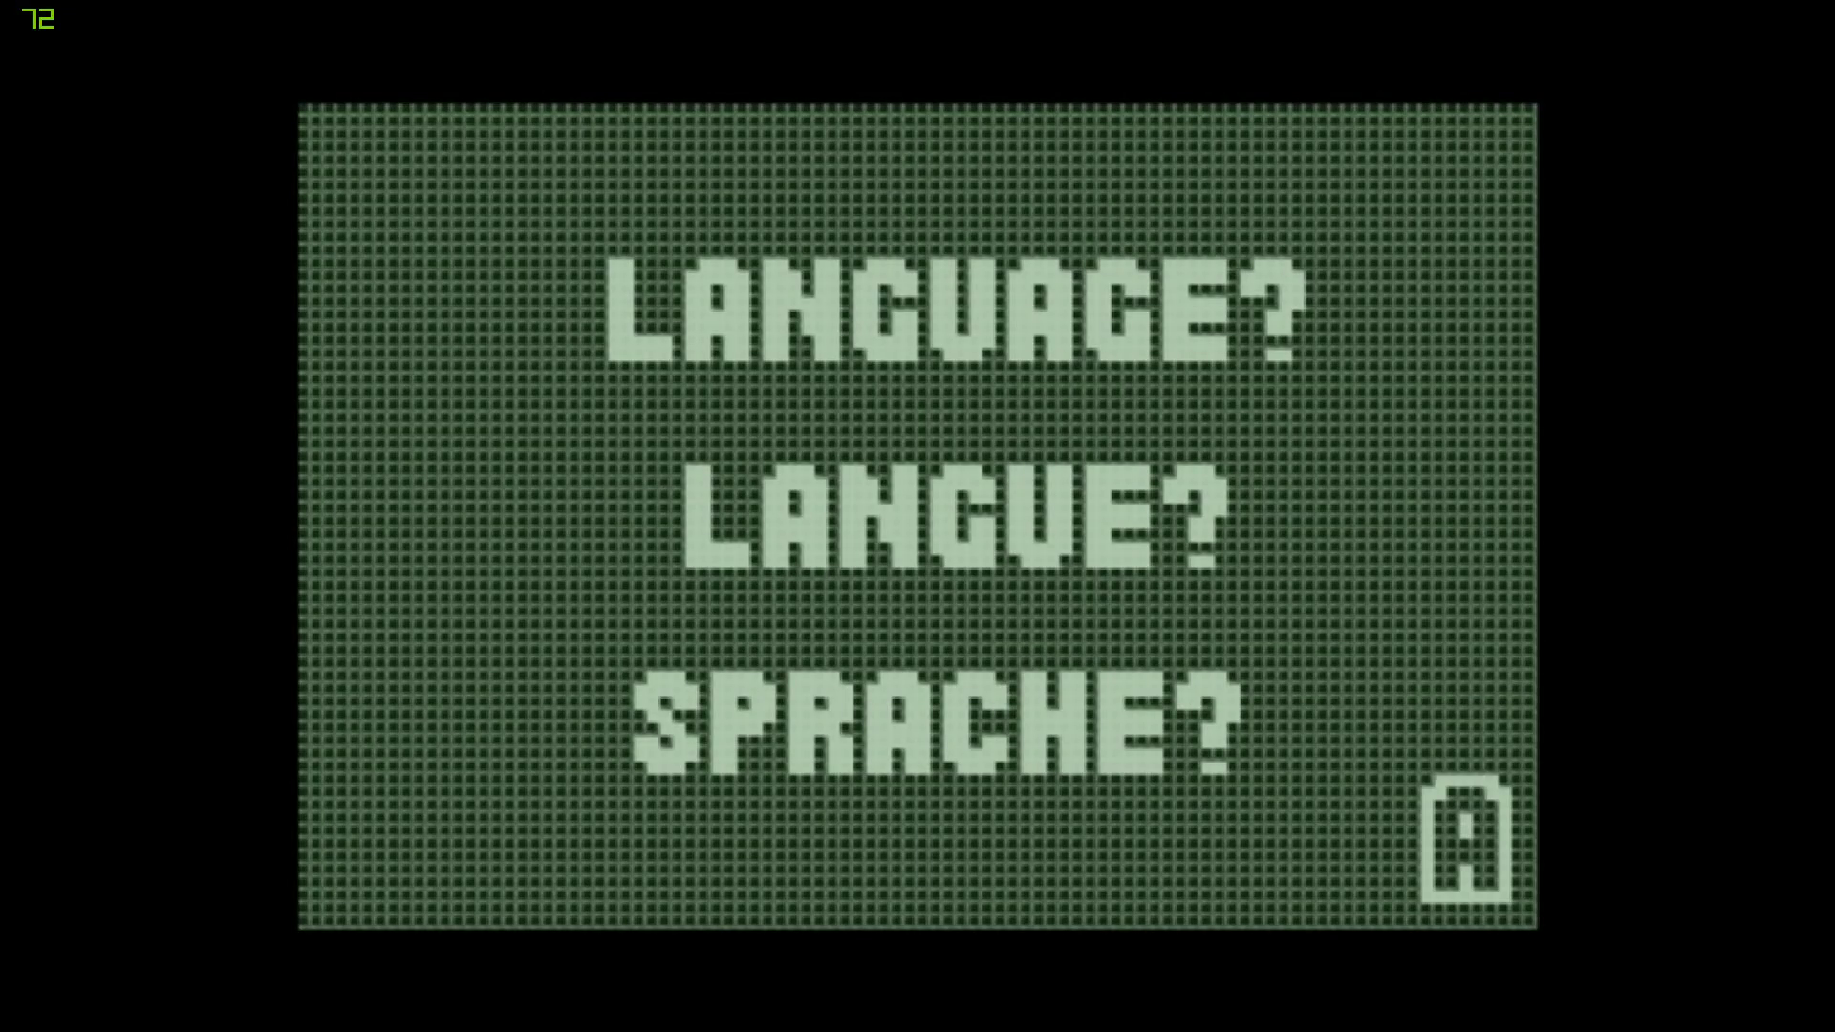
key(x)
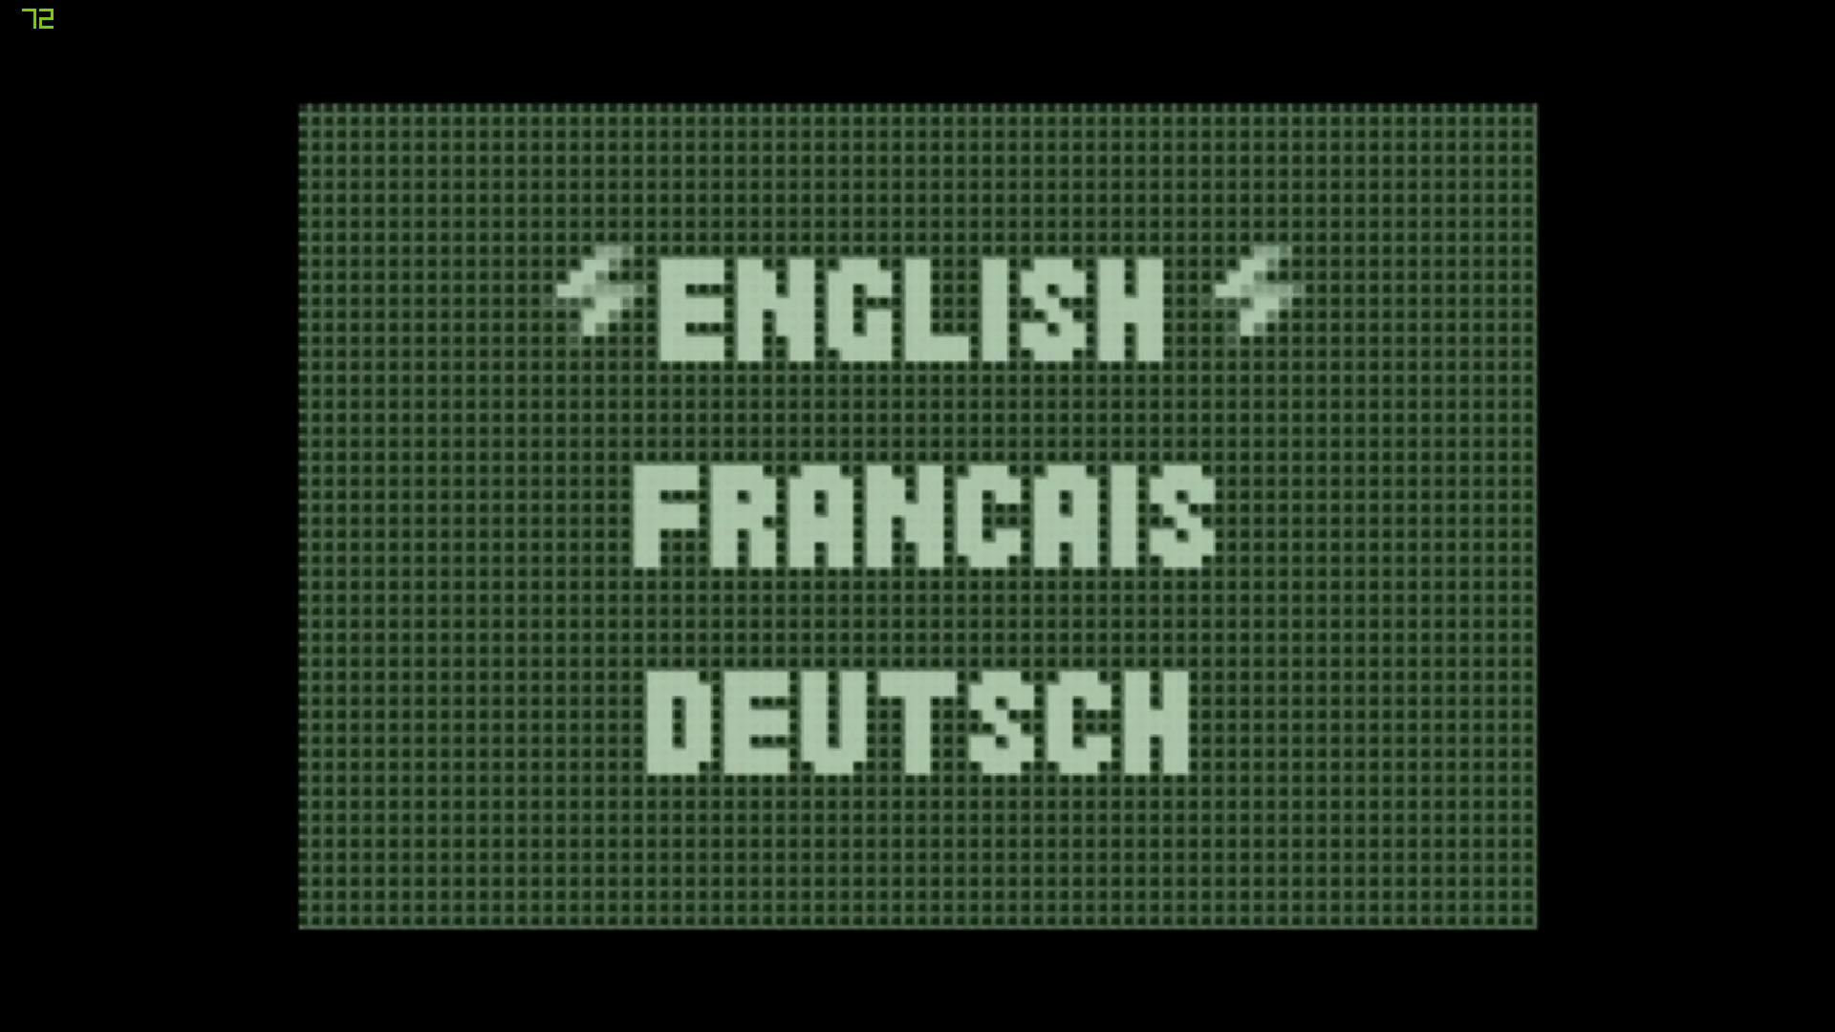
key(x)
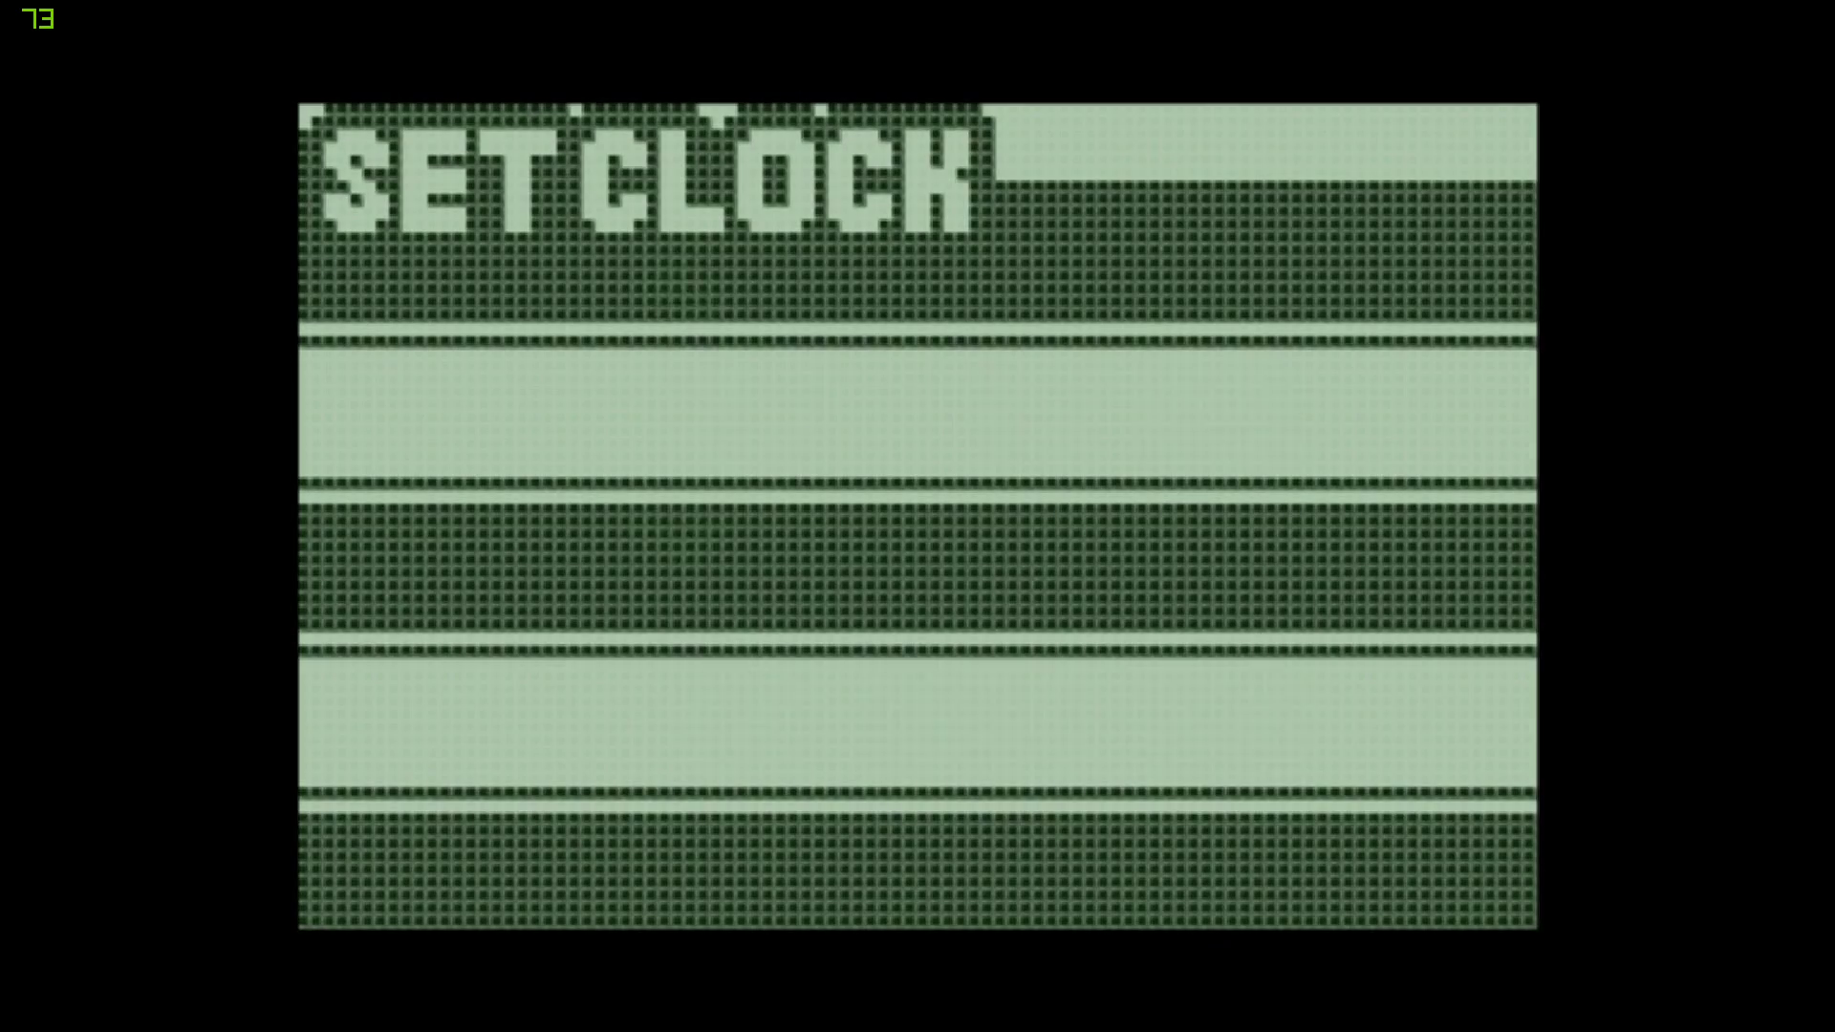
- Confirm the Set Clock screen without changing the time and start Pokemon Tetris from its title screen
key(Right)
key(Right)
key(Right)
key(Right)
key(x)
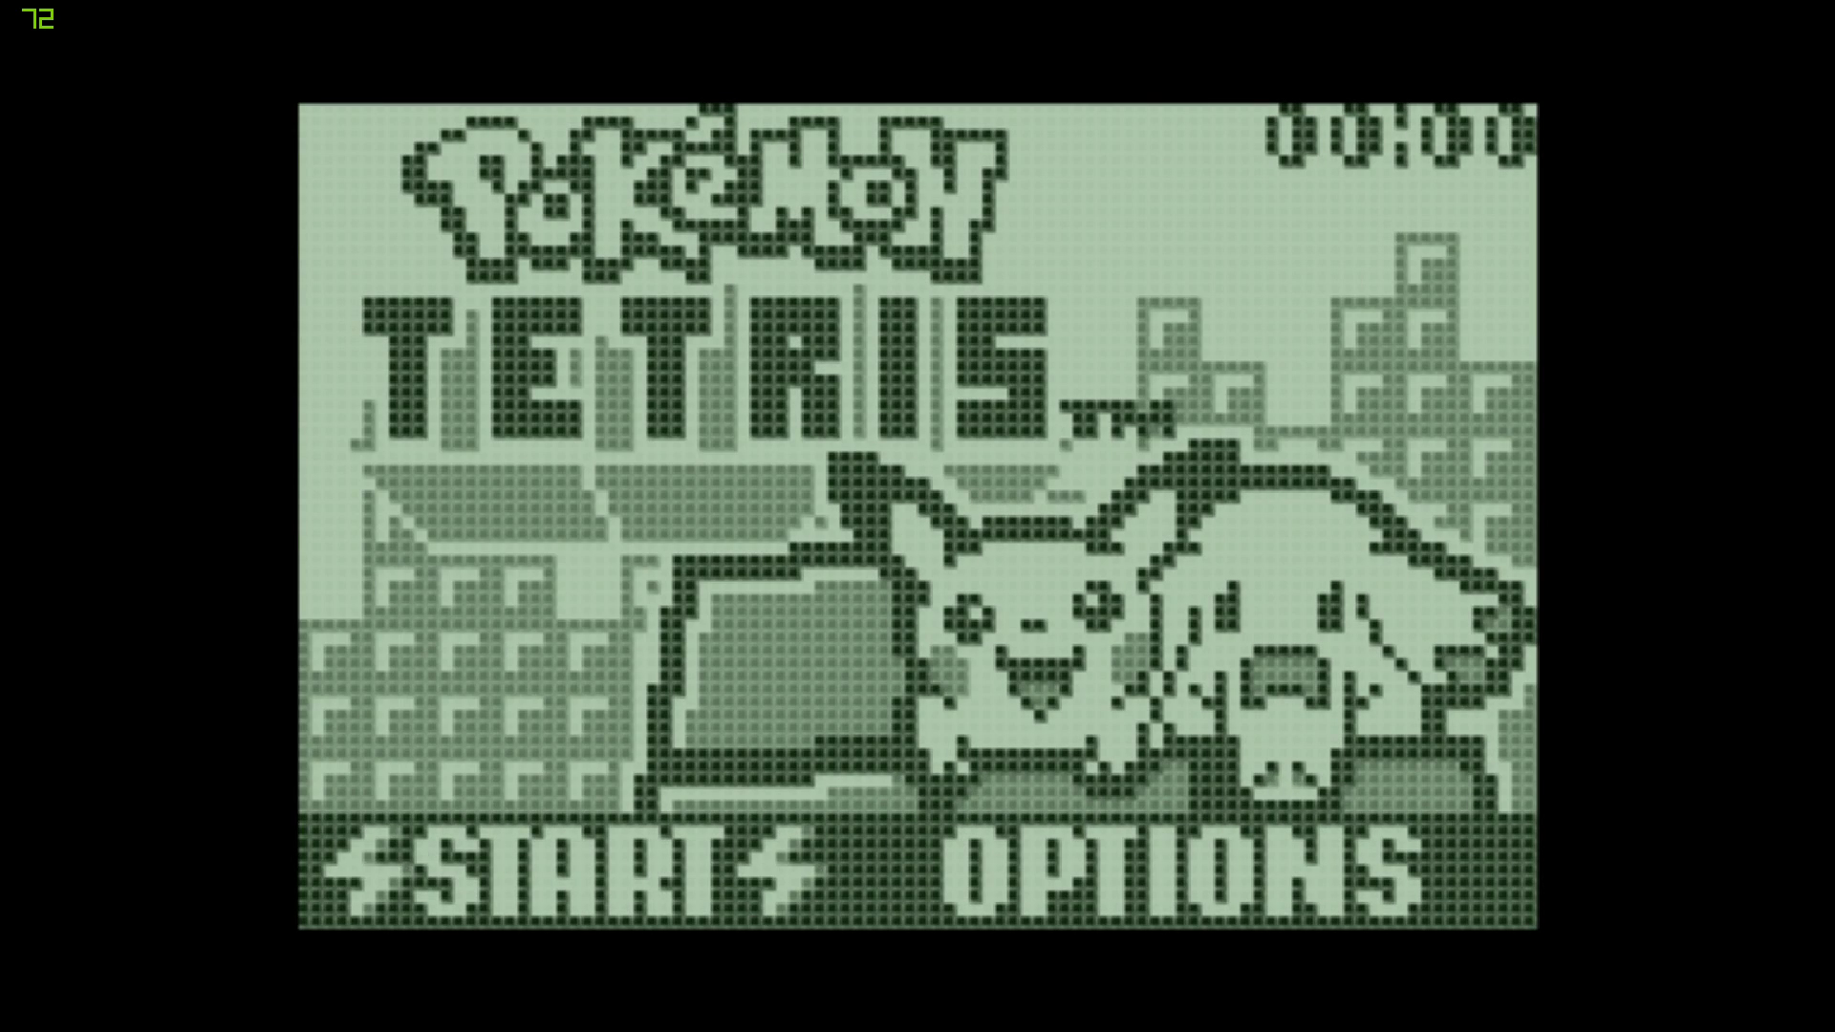
key(x)
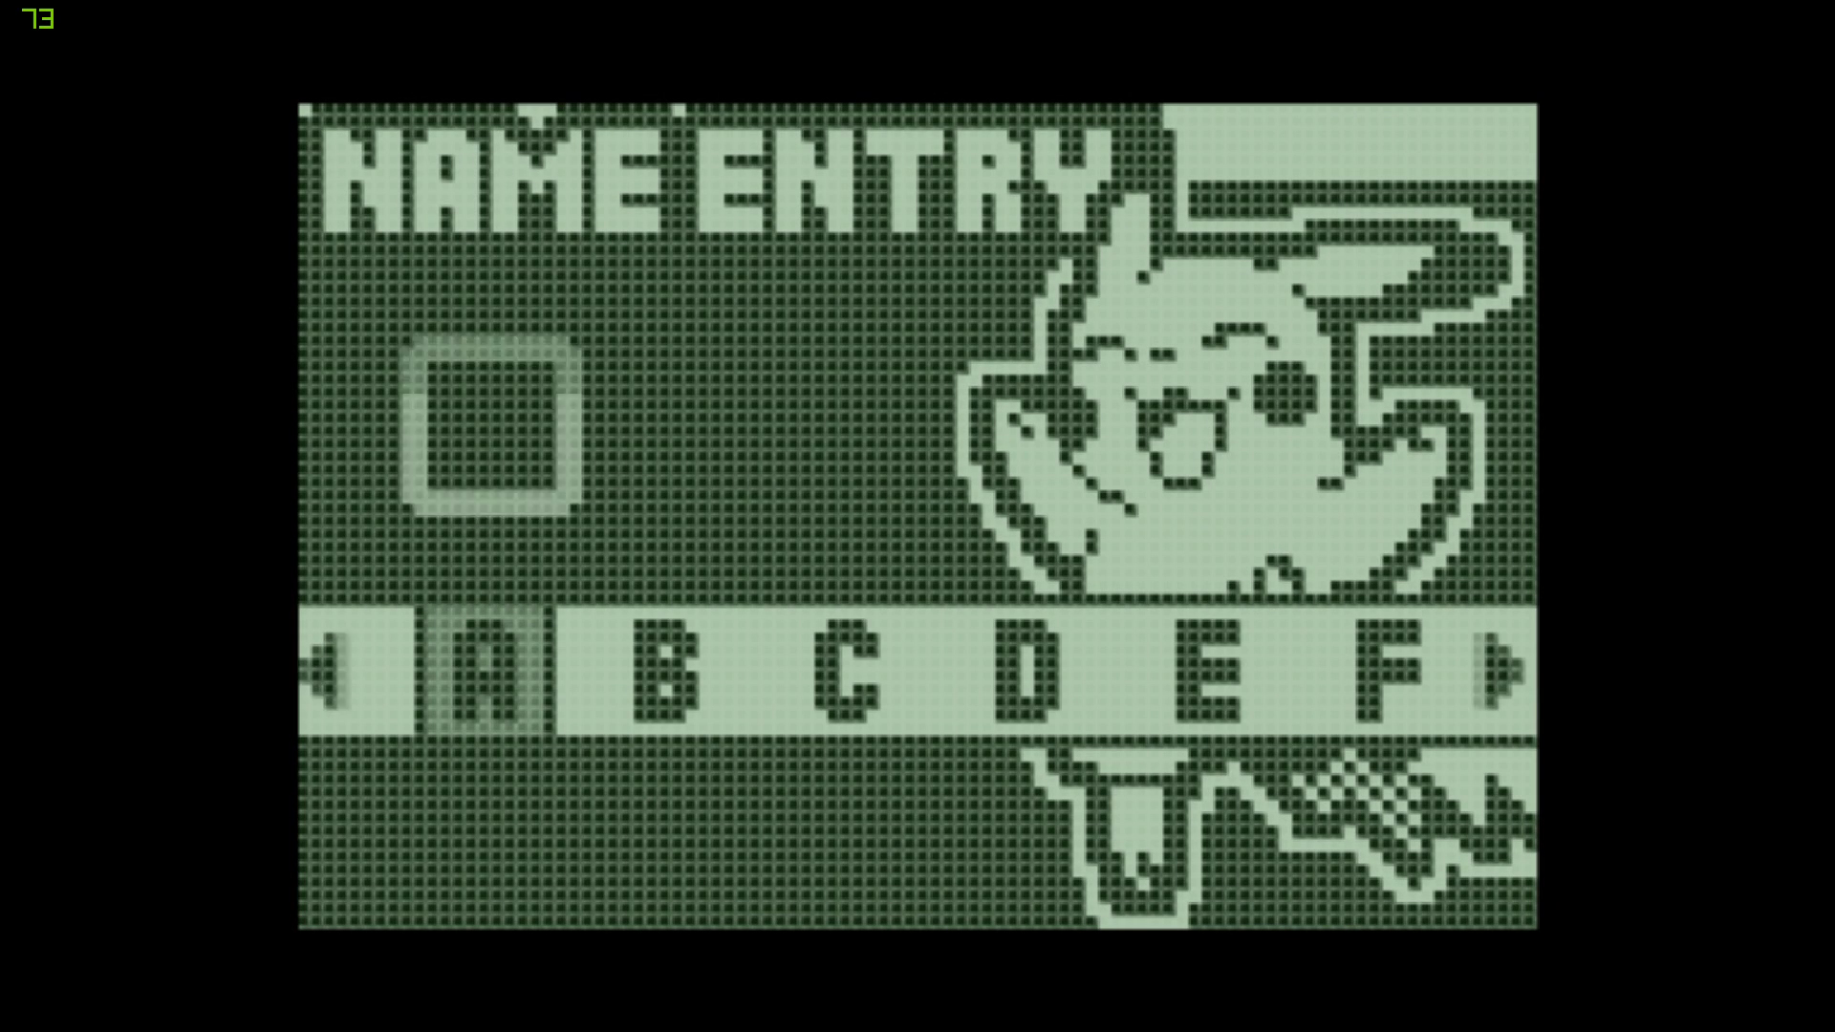
- Enter the single letter E on the Name Entry screen and start the Pokemon Tetris game
key(Right)
key(Right)
key(Right)
key(Right)
key(x)
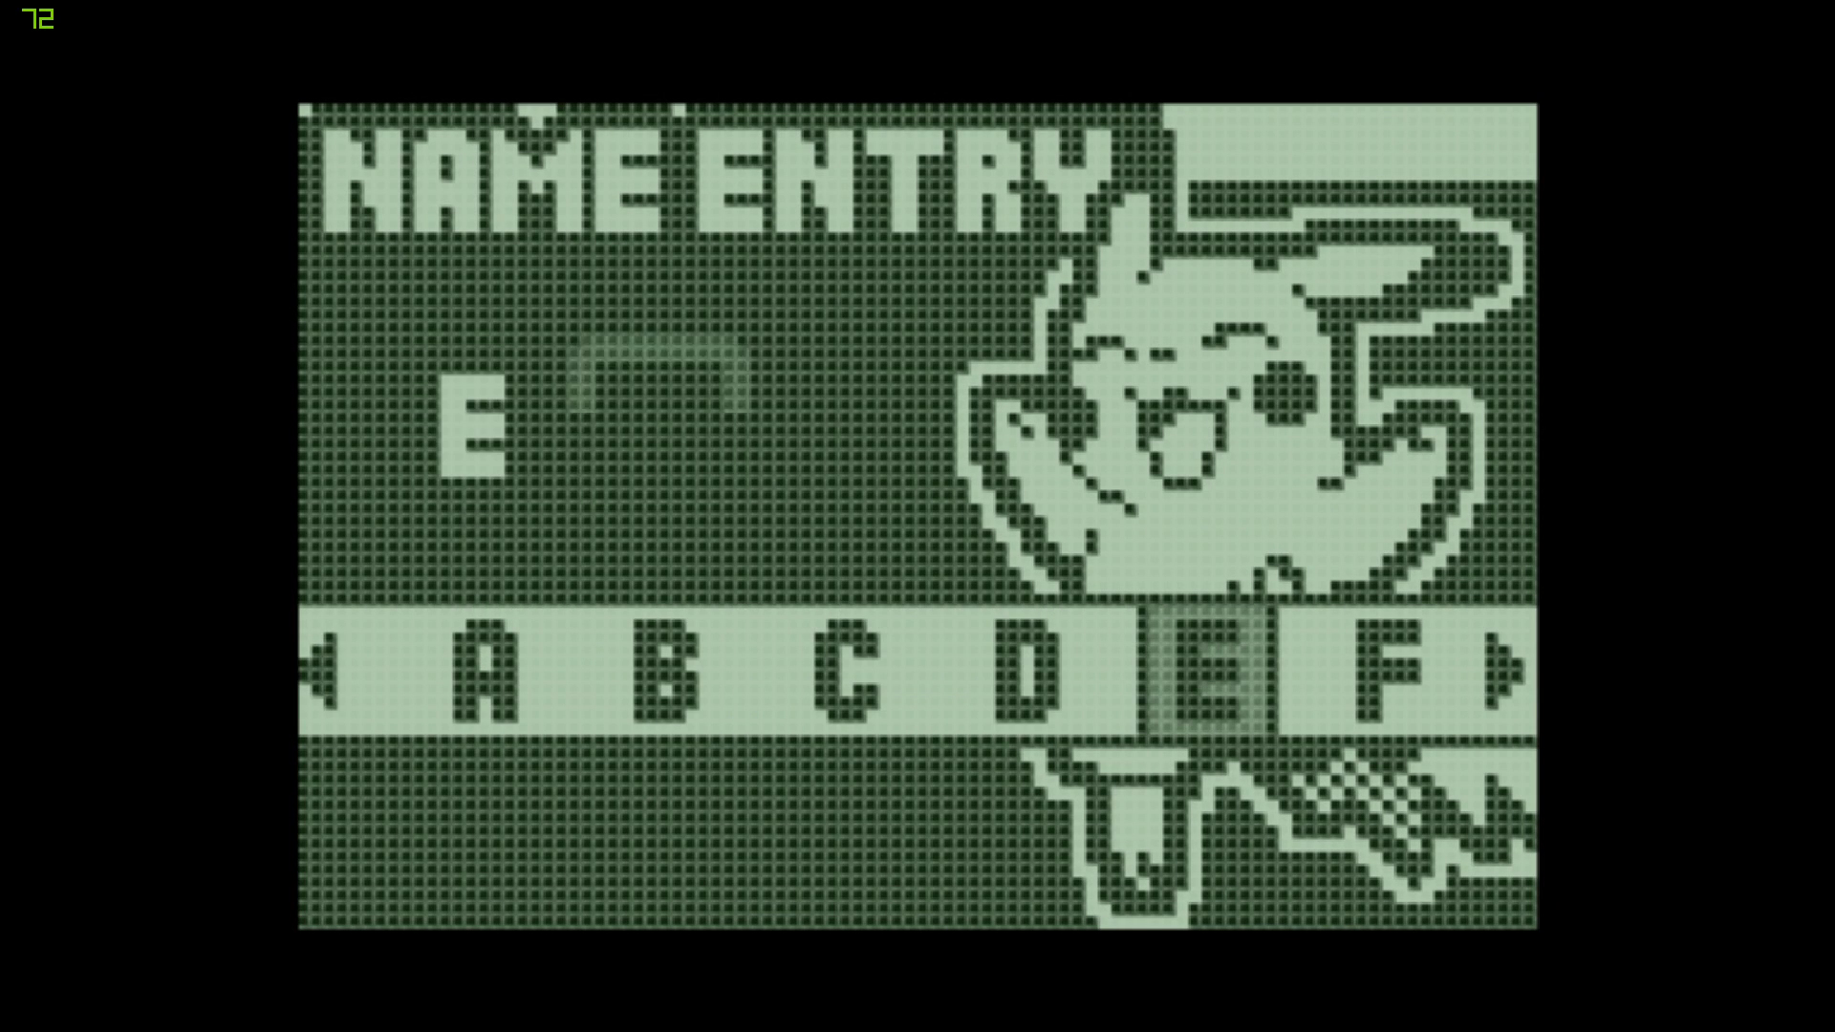
key(Right)
key(Right)
key(Right)
key(Right)
key(Right)
key(Right)
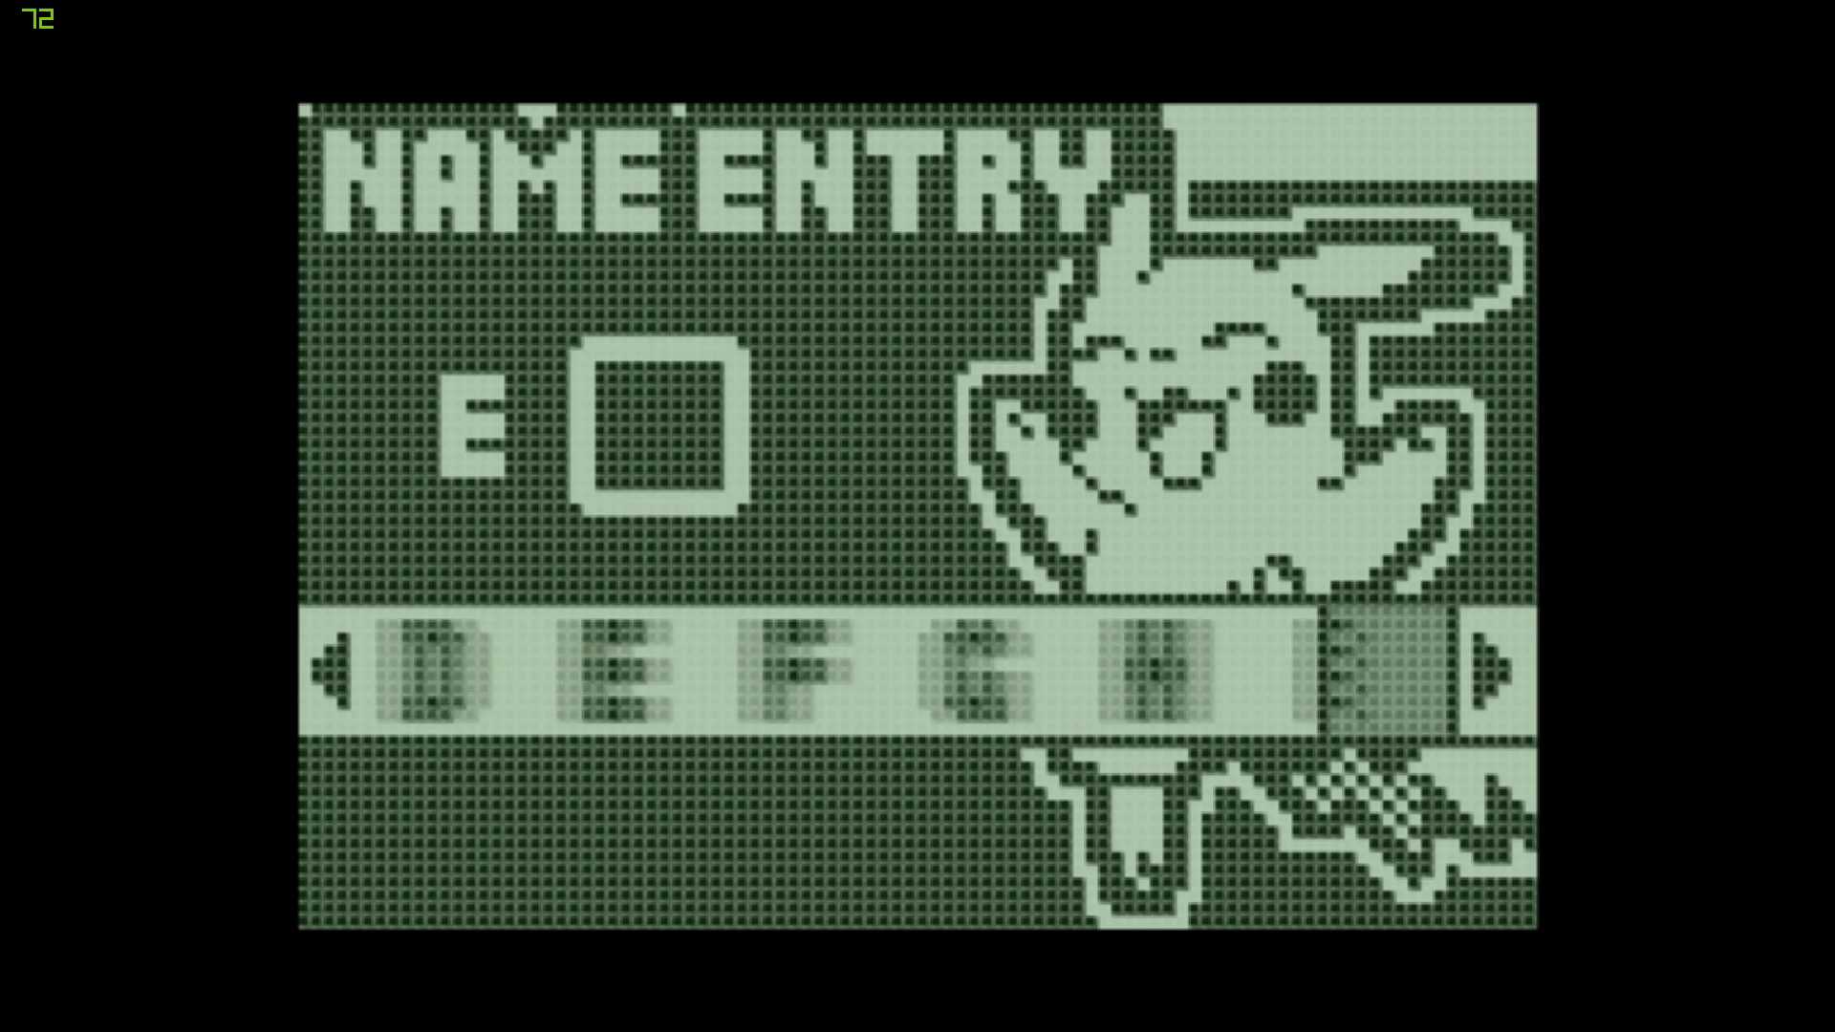
key(Right)
key(Right)
key(Right)
key(Return)
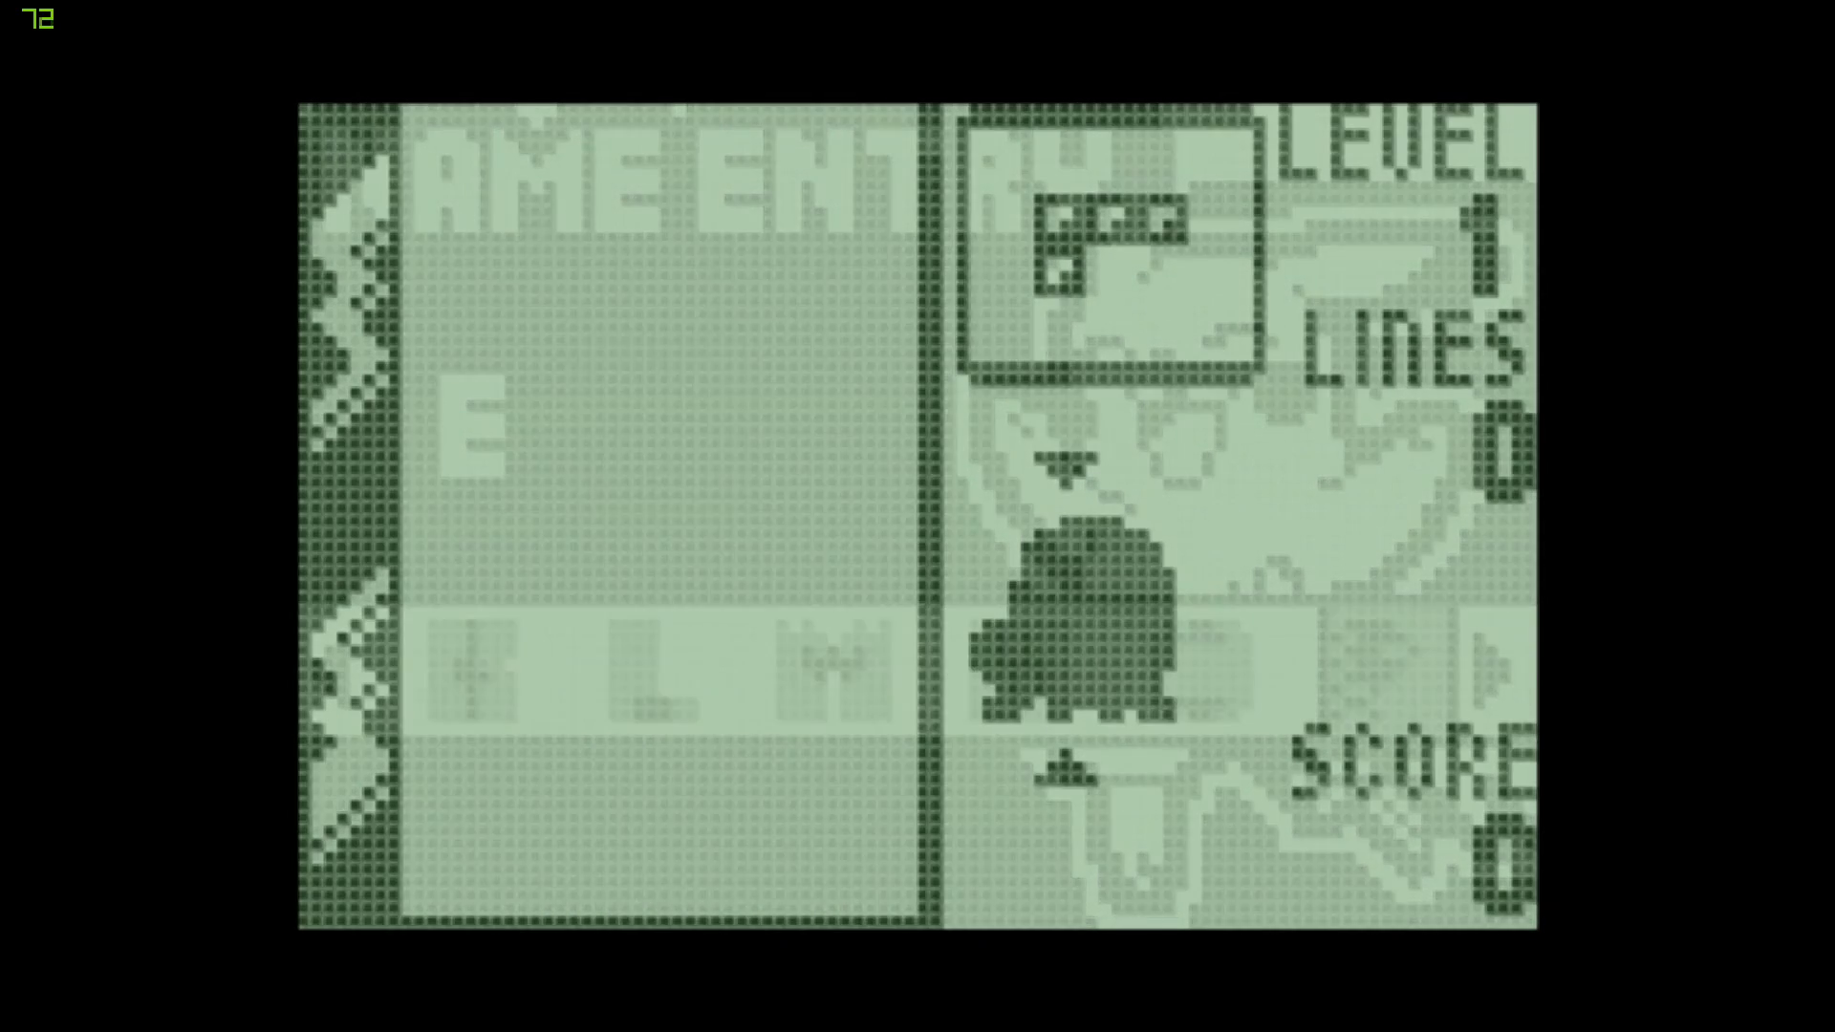
- Place the first square piece against the left wall on the floor of the playfield
key(Left)
key(Left)
key(Left)
key(Left)
key(Down)
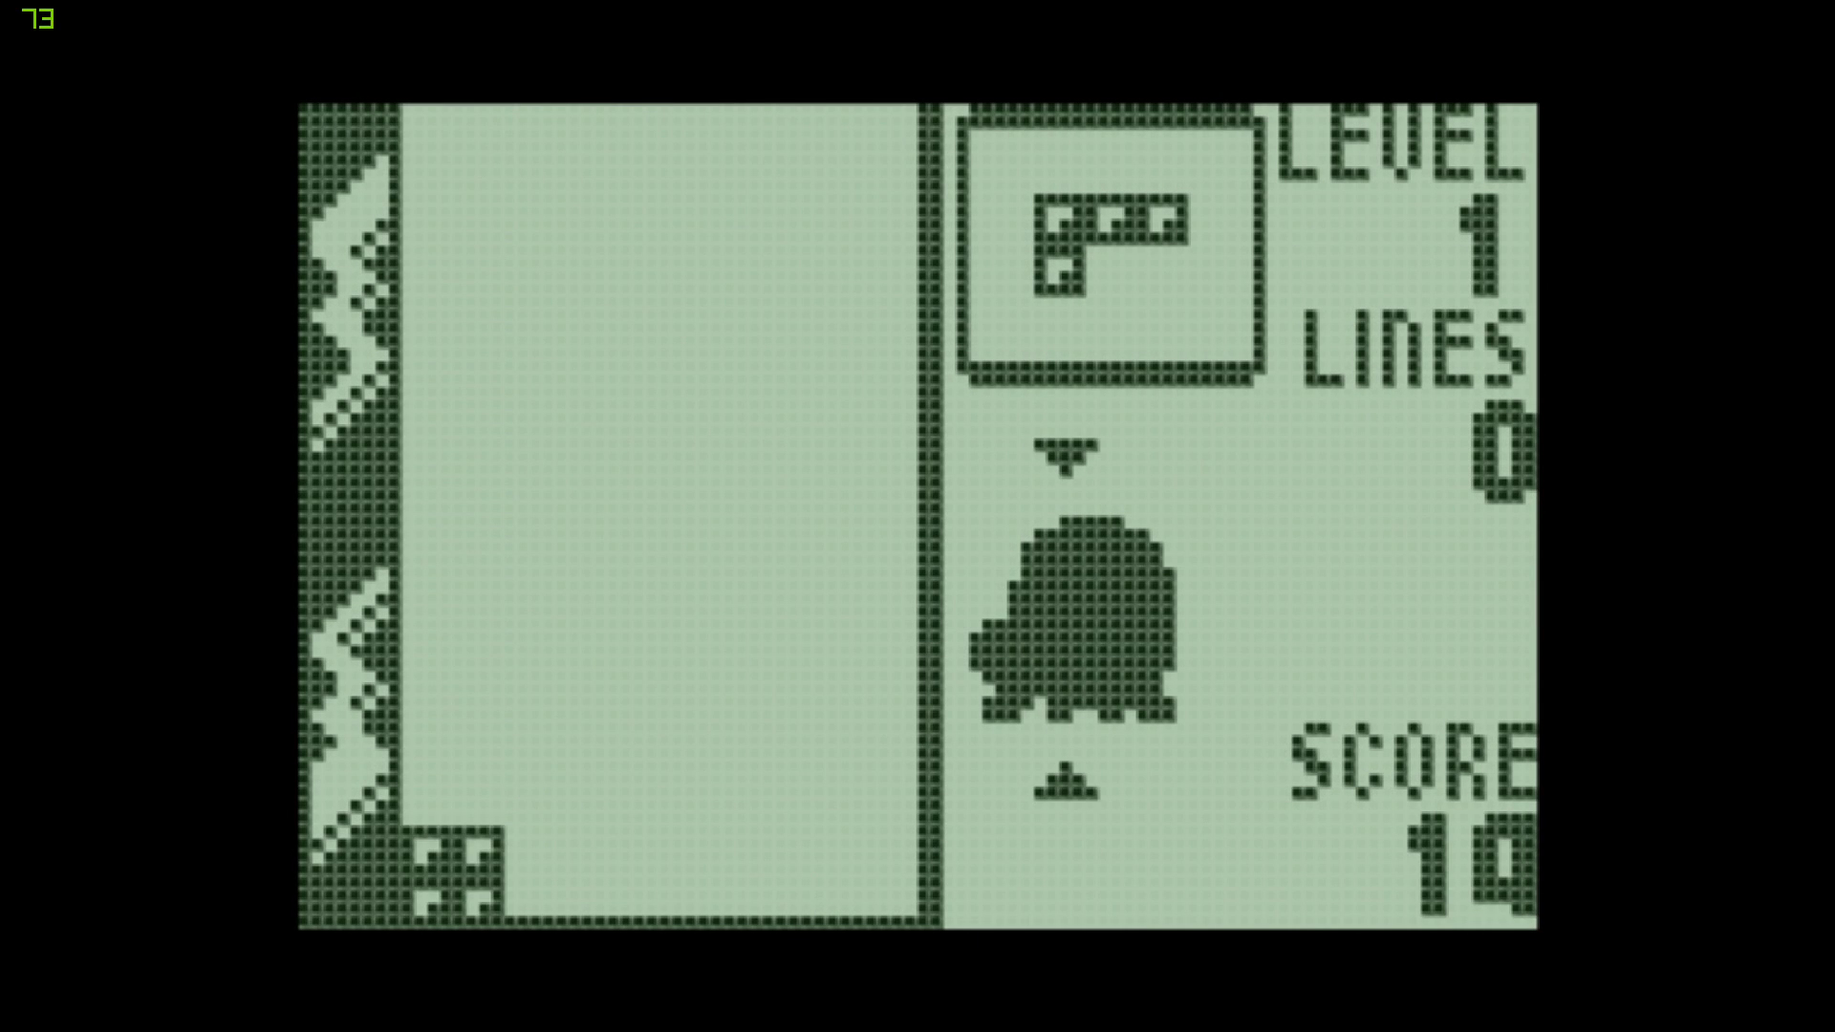
- Rotate the L-shaped piece so its flat side faces down and drop it against the right wall
key(Right)
key(Right)
key(Right)
key(x)
key(x)
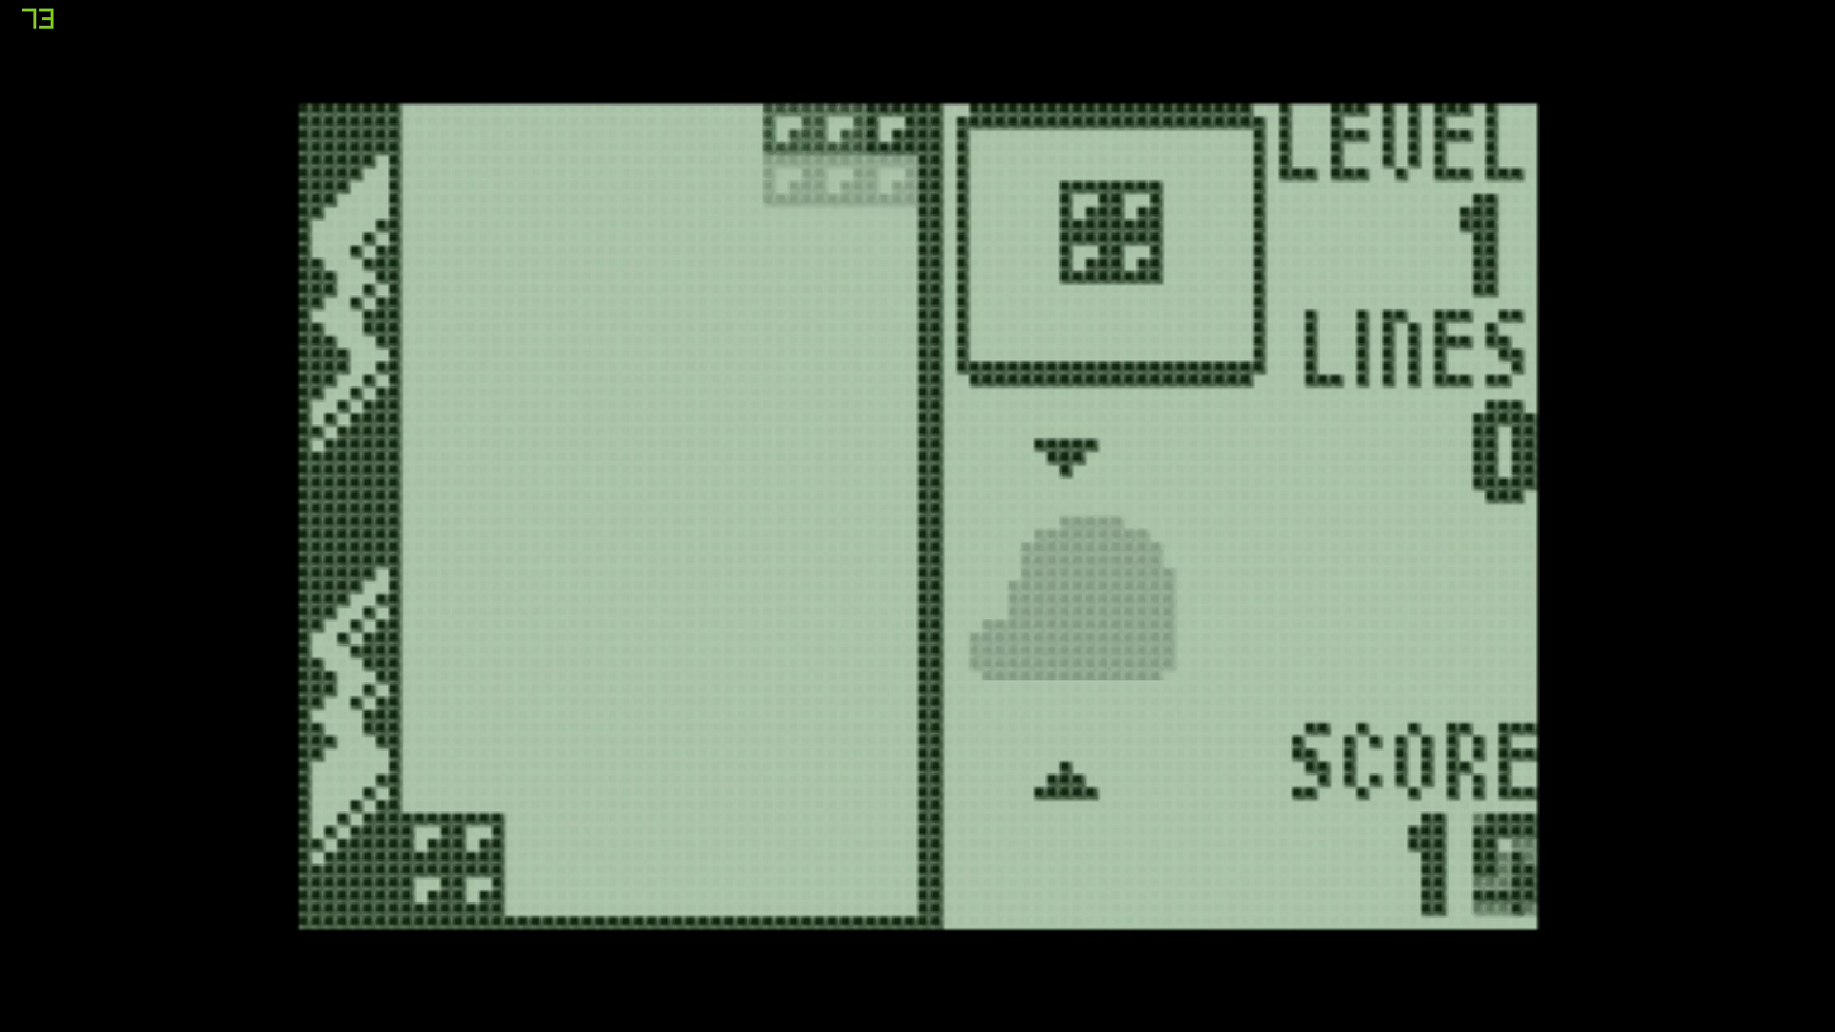
key(Down)
- Drop the second square piece directly beside the first square on the playfield floor
key(Left)
key(Left)
key(Left)
key(Left)
key(Right)
key(Down)
- Rotate the T-shaped piece flat side down and drop it into the three-column gap to complete the bottom row
key(Right)
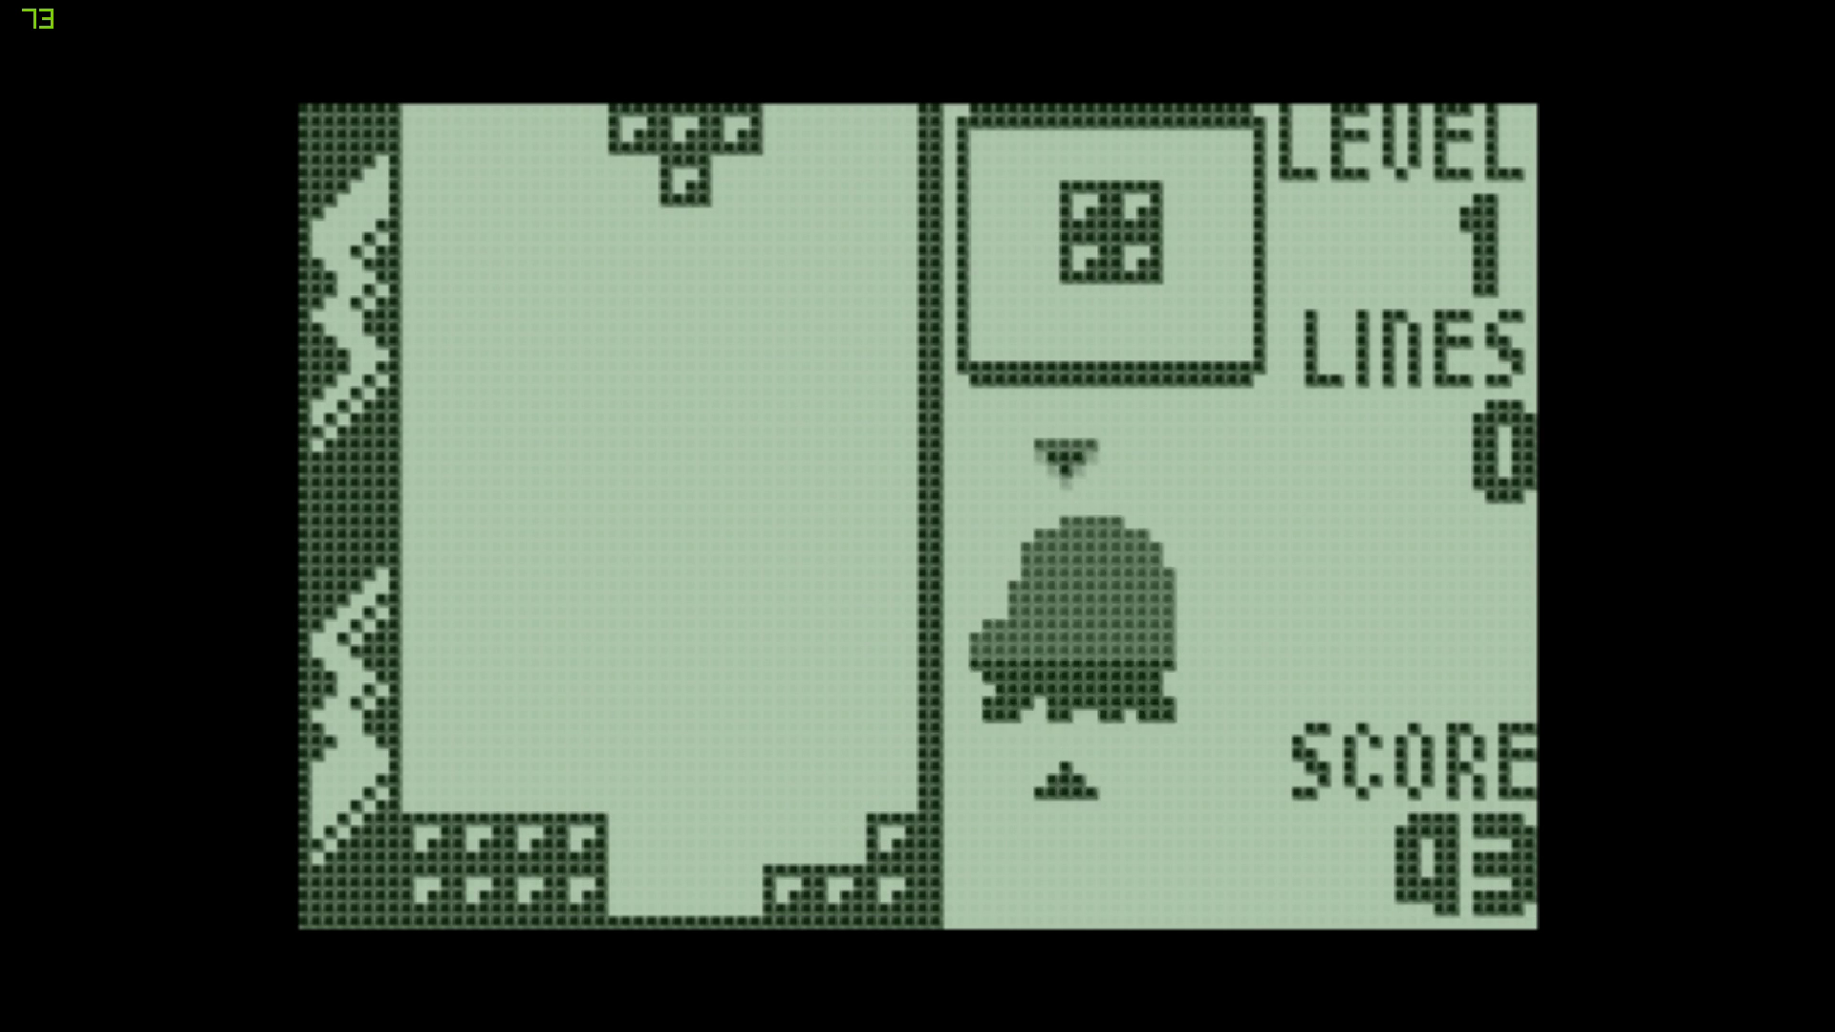
key(x)
key(x)
key(x)
key(z)
key(Down)
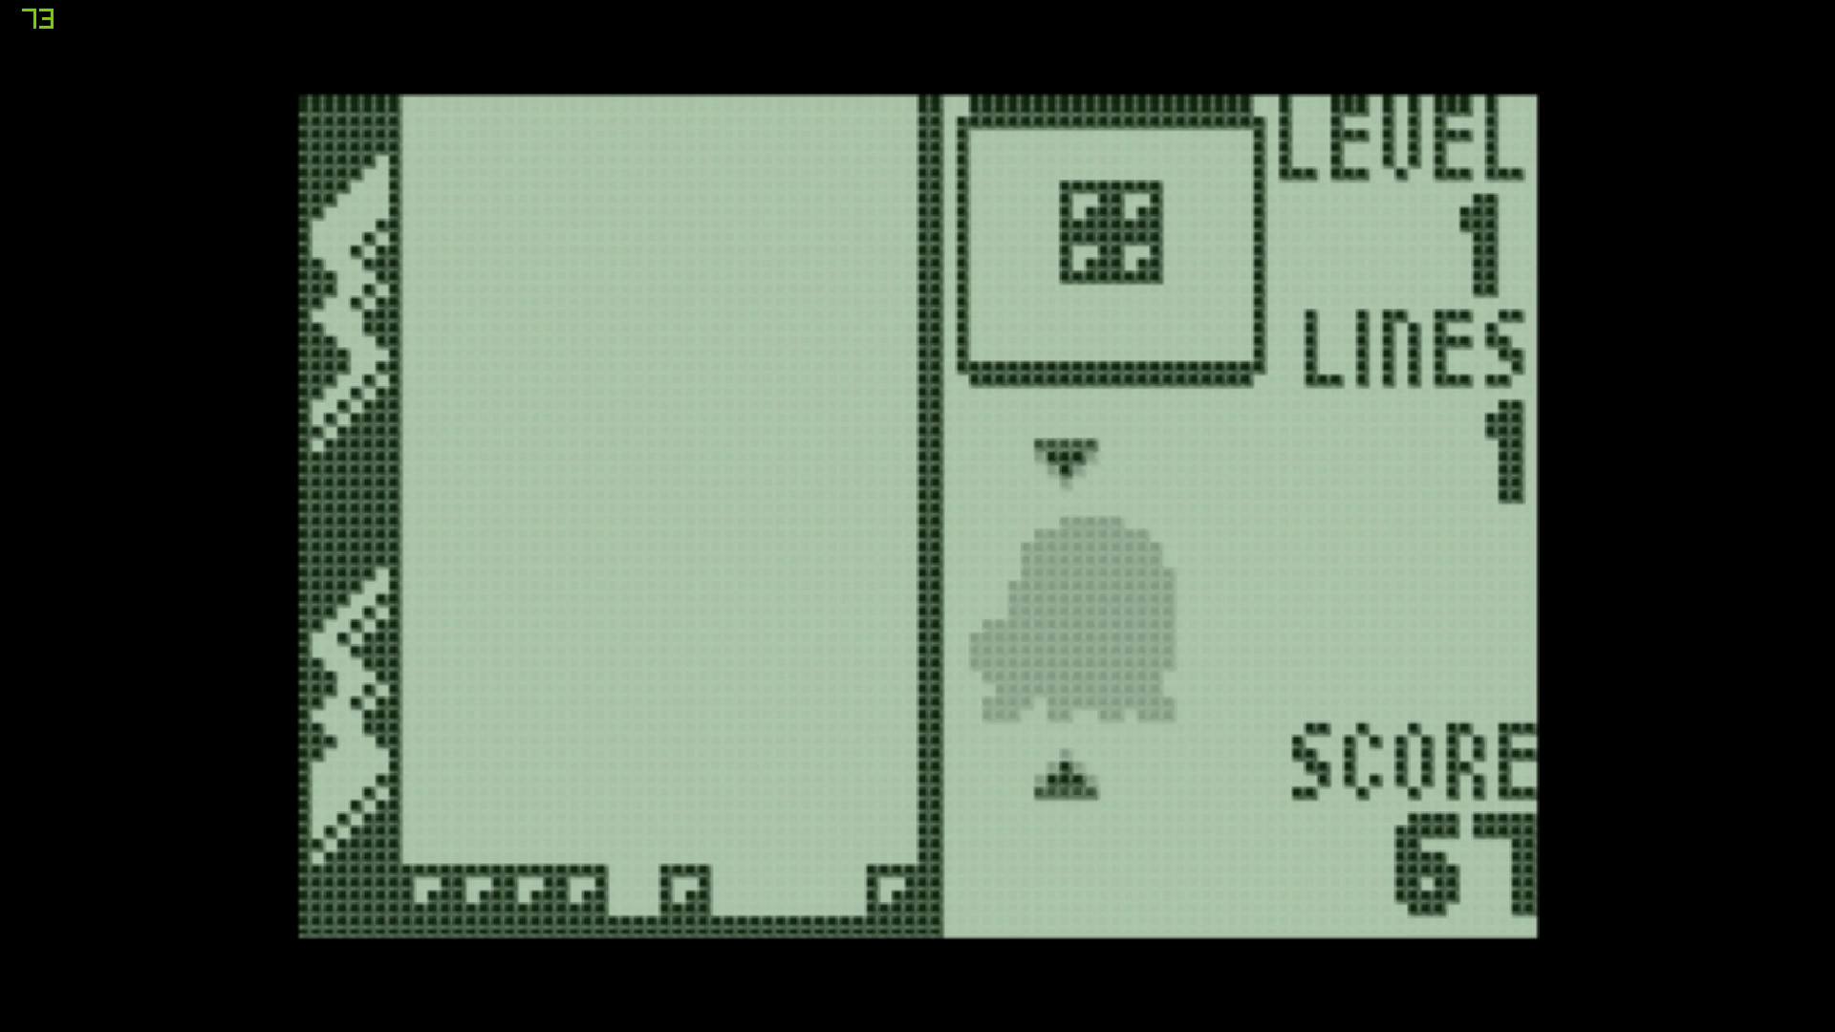
- Drop the square piece into the two-column space beside the single block at the right wall
key(Right)
key(Right)
key(Down)
key(Right)
key(Down)
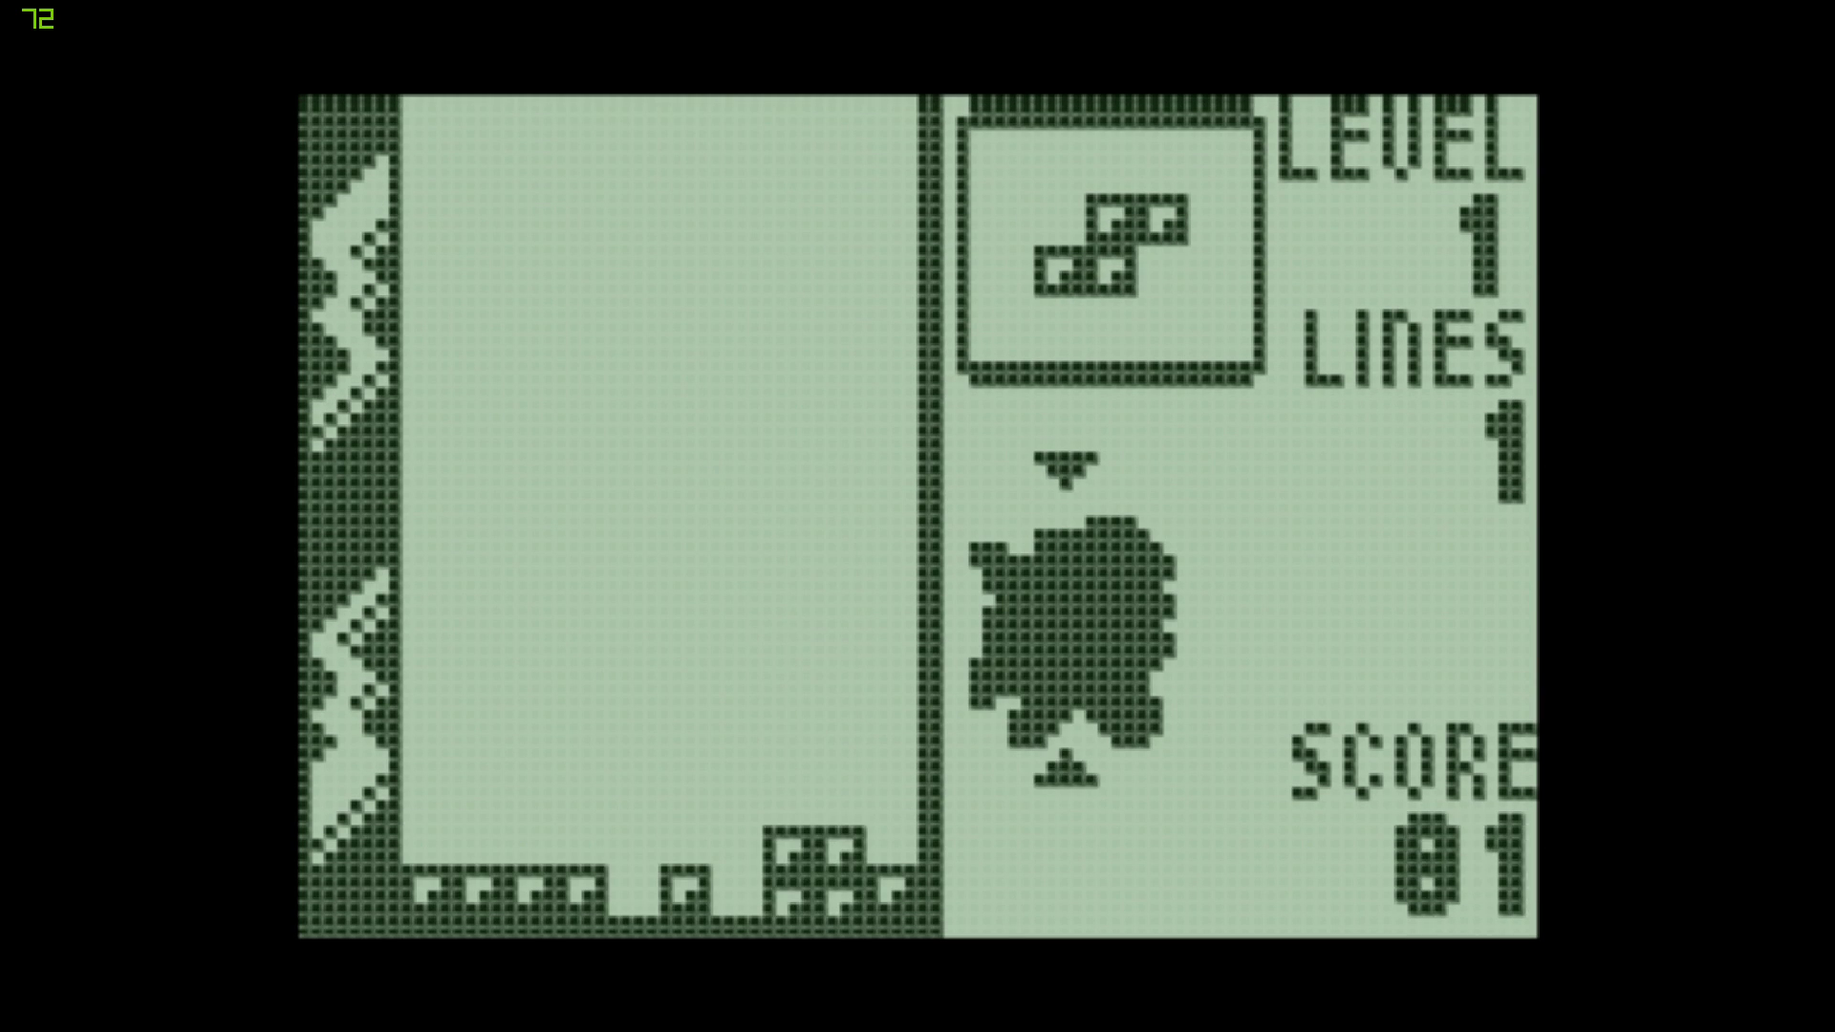
- Turn the S-shaped piece upright and drop it between the single middle block and the square on the right
key(x)
key(Down)
key(Right)
key(Left)
key(Down)
- Rotate the T-shaped piece upright, drop it into the one-column gap in the bottom row, and quit the game to return to LaunchBox
key(Left)
key(x)
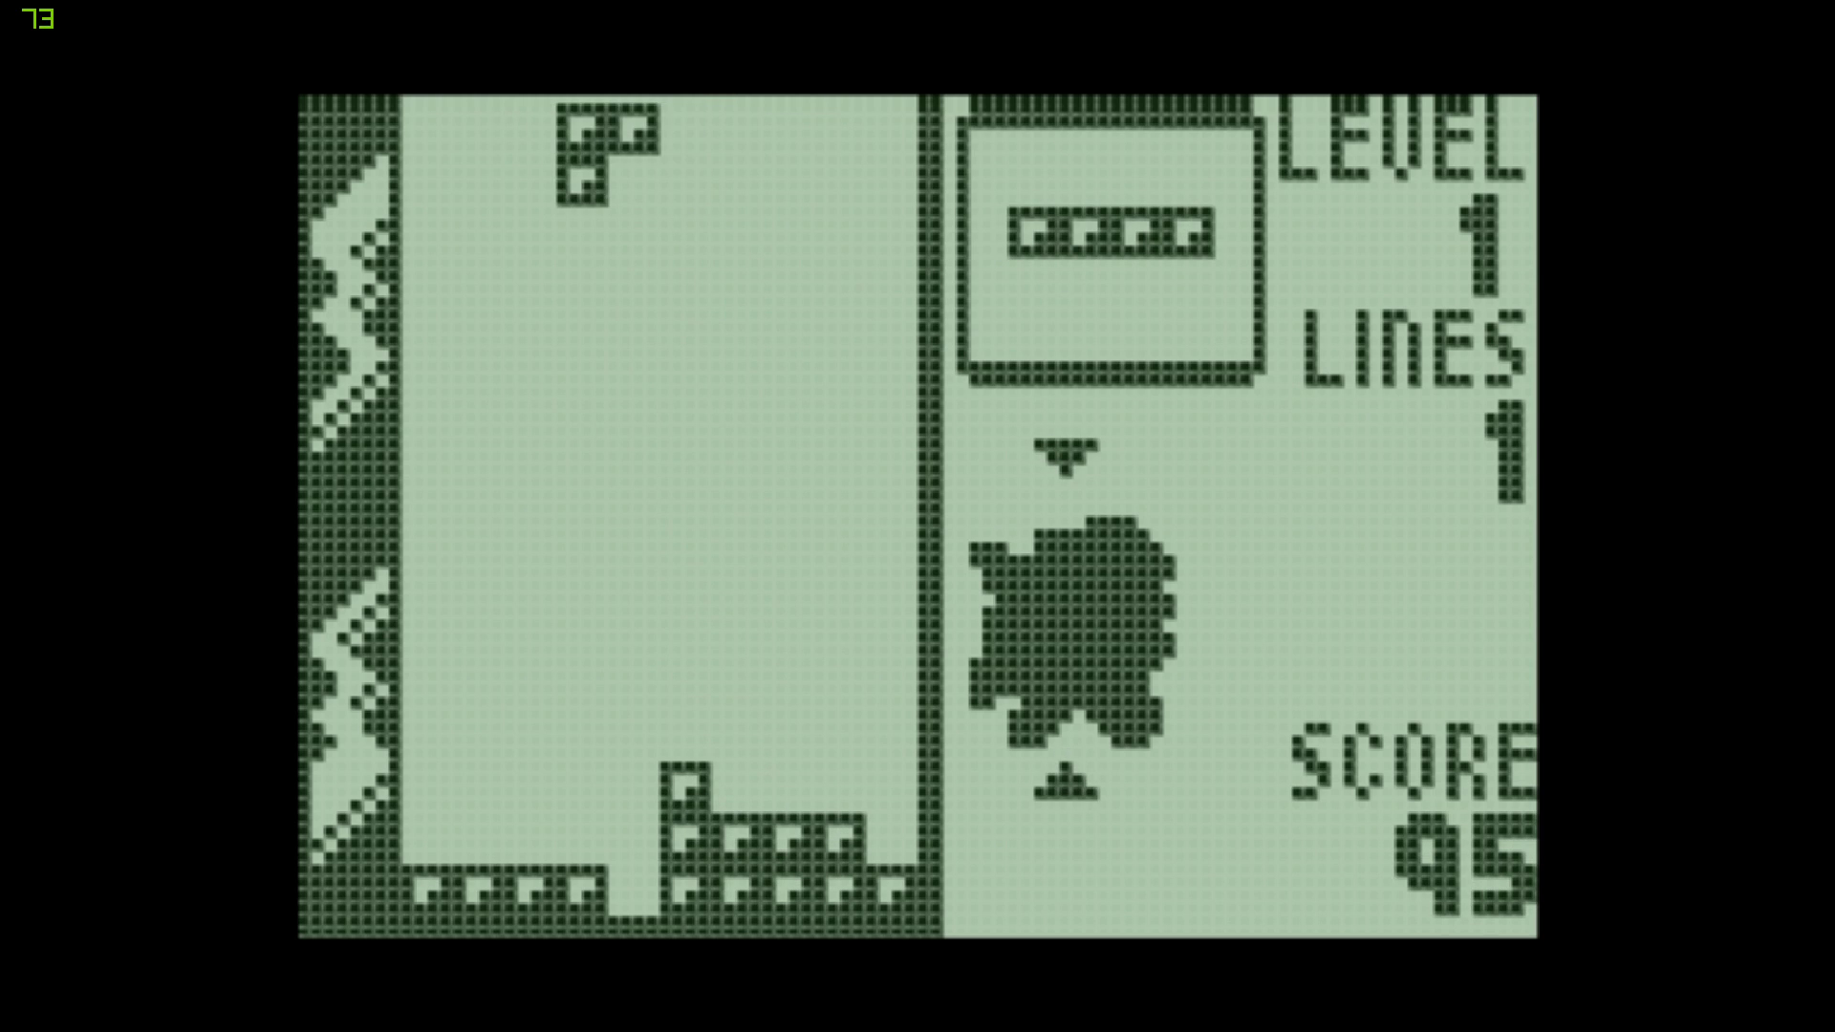
key(x)
key(x)
key(Down)
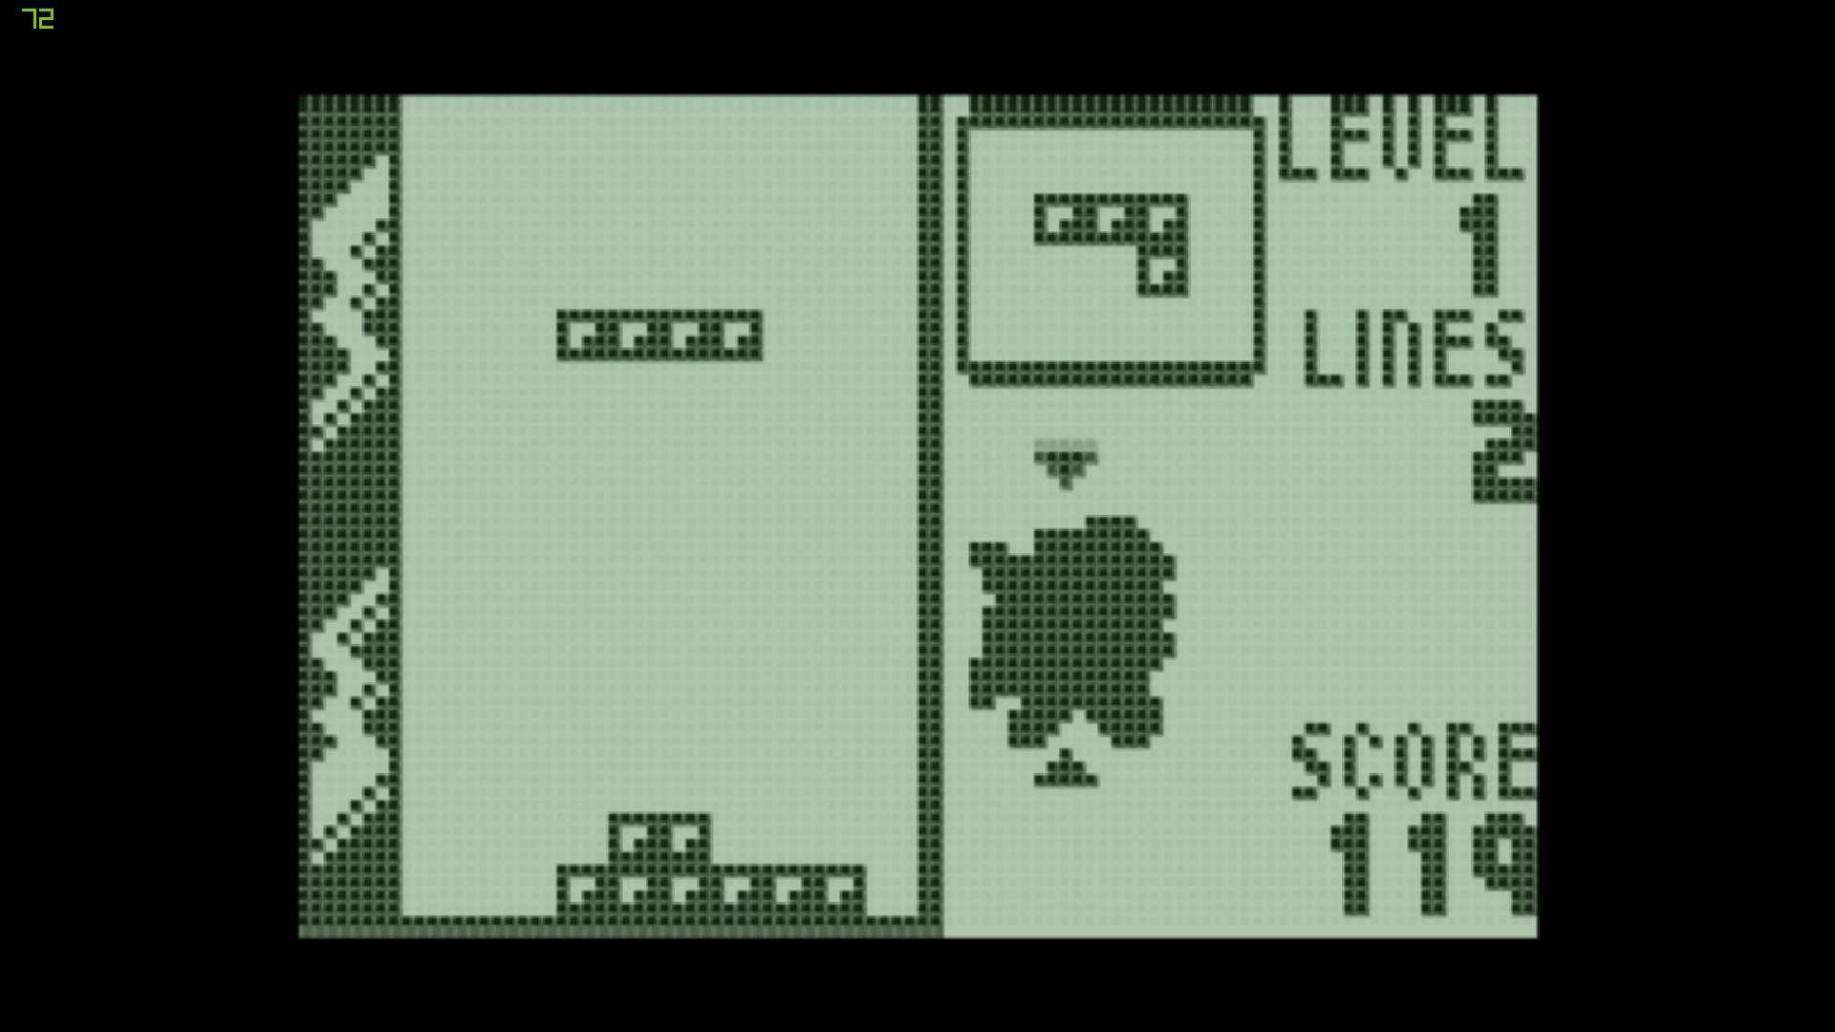
key(Escape)
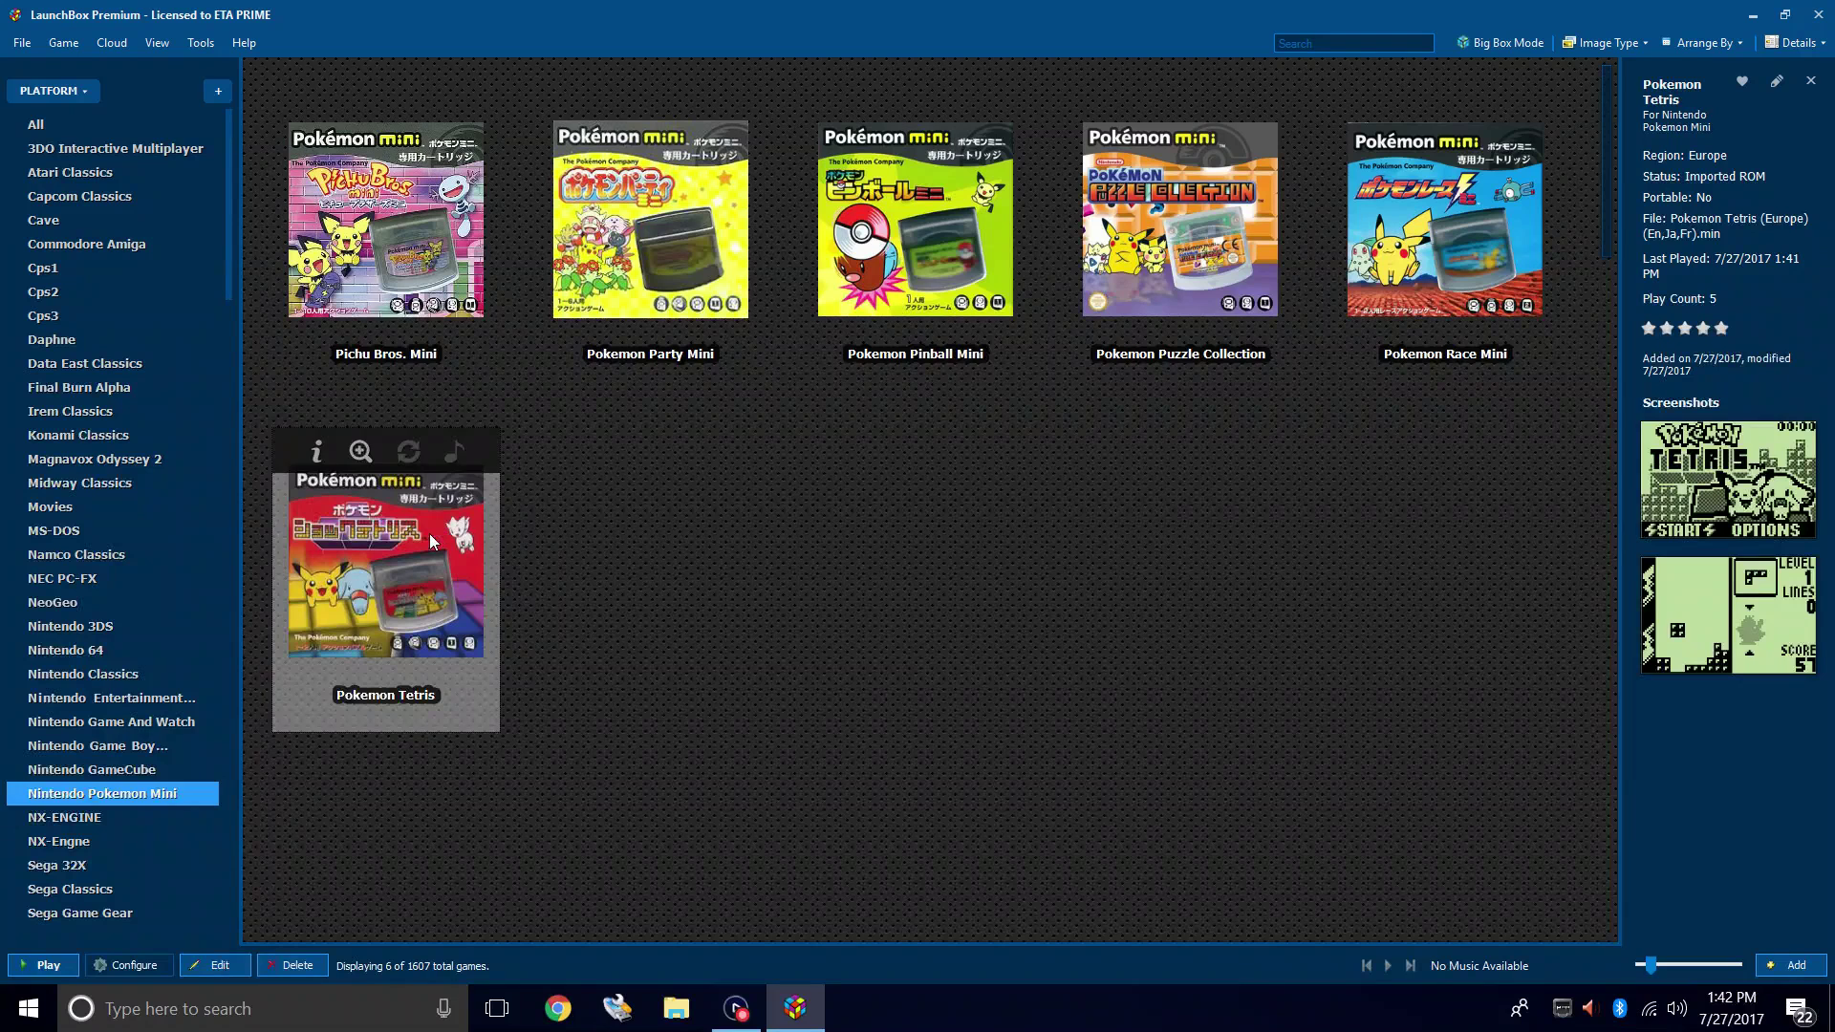